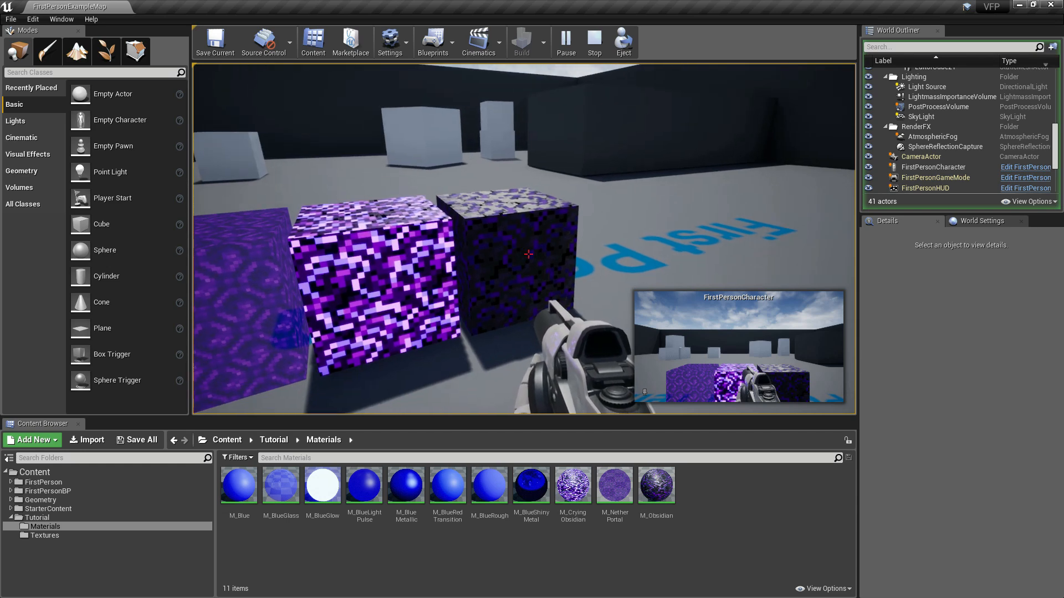
- Stop the play session and open the M_Obsidian material for editing
{"action": "key", "text": "Escape"}
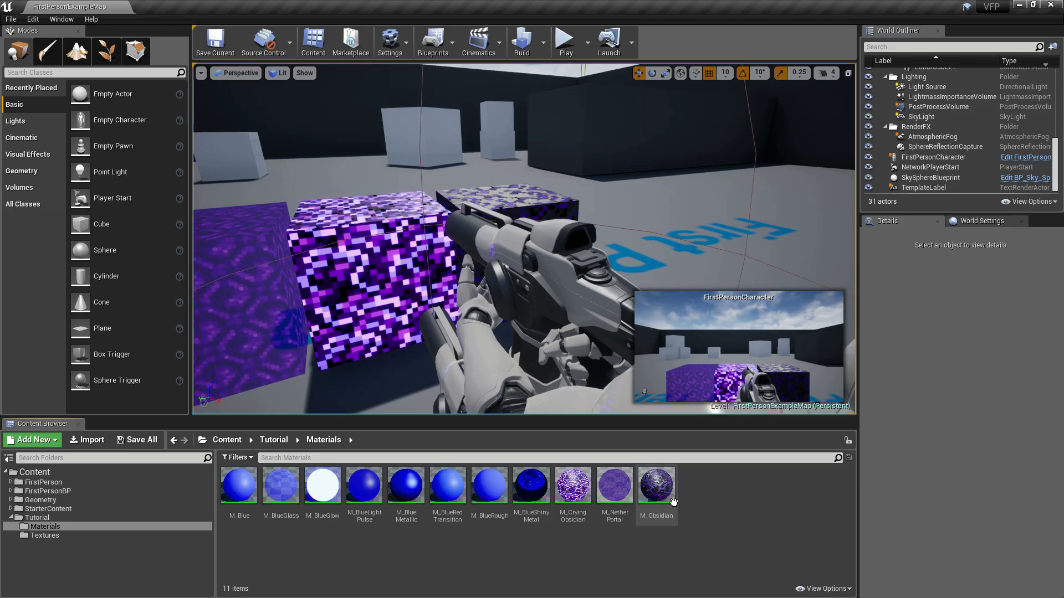
{"action": "left_click", "coordinate": [672, 482]}
{"action": "double_click", "coordinate": [656, 485]}
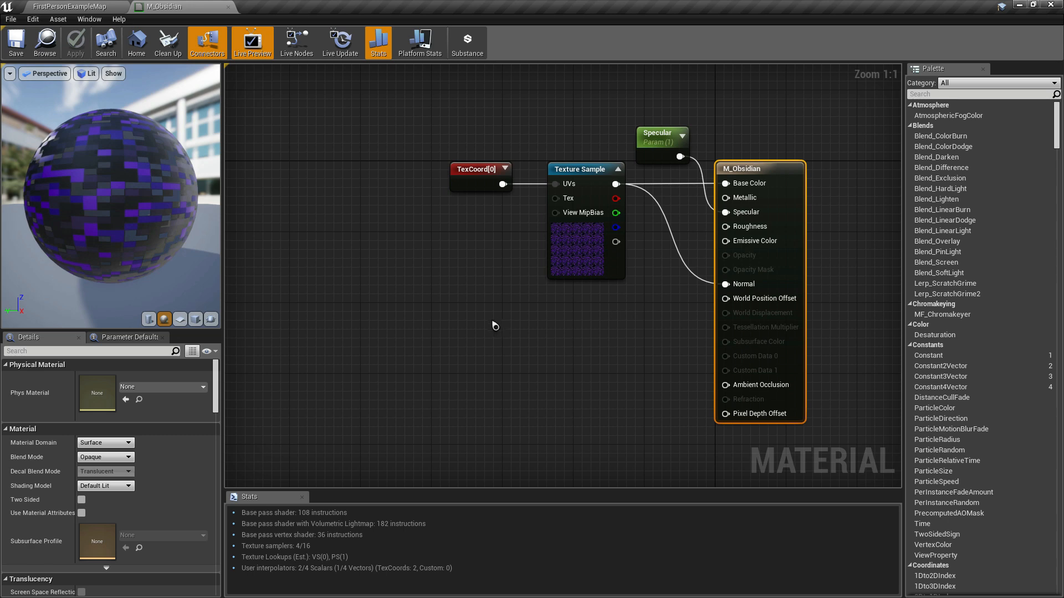
- Delete the TexCoord node that feeds the Texture Sample's UVs
{"action": "right_click_drag", "start_coordinate": [504, 347], "coordinate": [556, 350]}
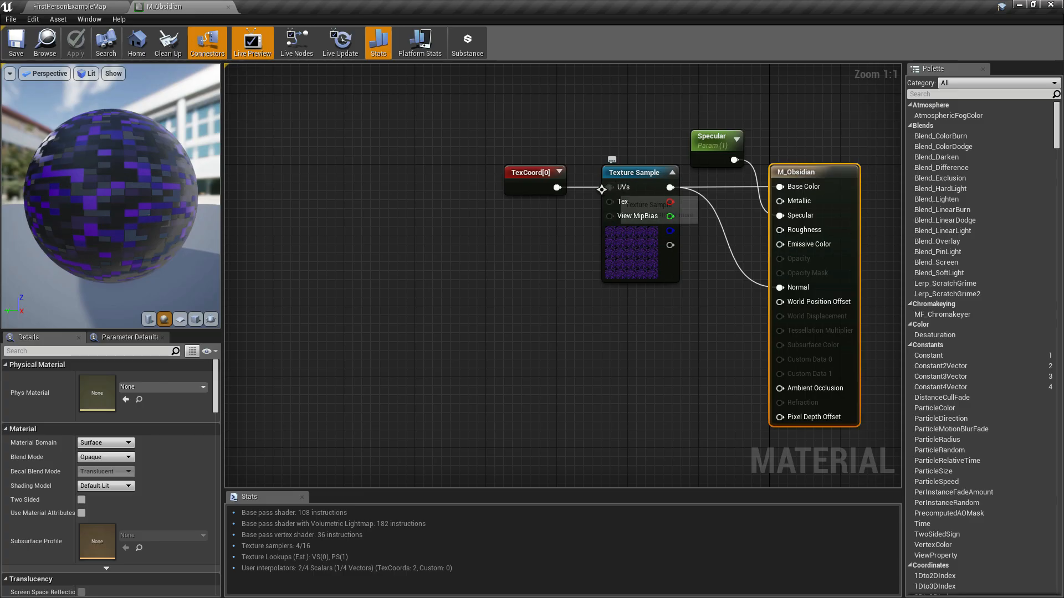
{"action": "left_click_drag", "start_coordinate": [531, 259], "coordinate": [538, 147]}
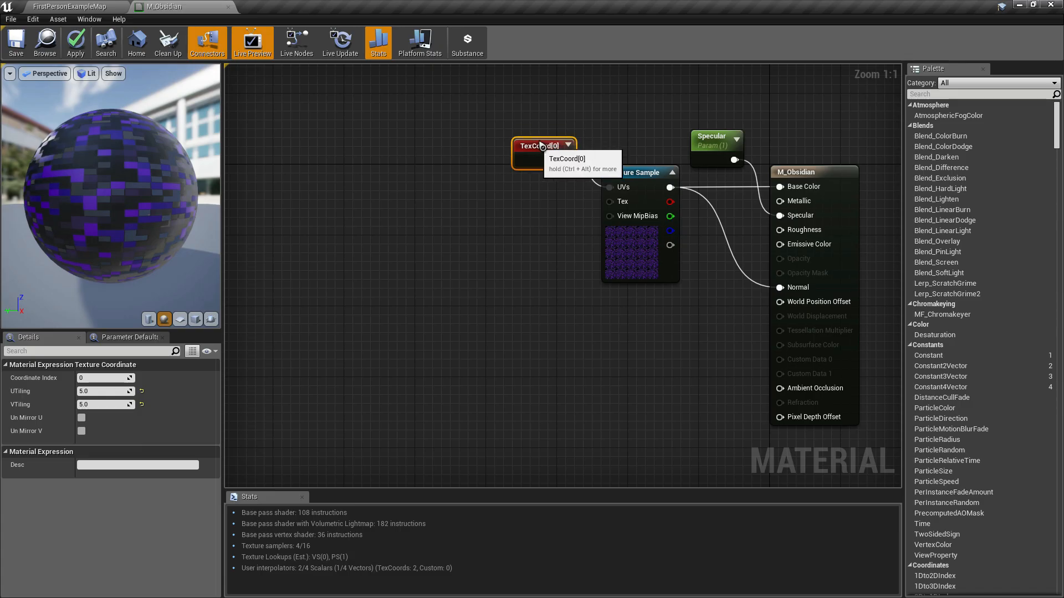
{"action": "mouse_move", "coordinate": [540, 150]}
{"action": "left_mouse_down"}
{"action": "mouse_move", "coordinate": [546, 169]}
{"action": "mouse_move", "coordinate": [538, 134]}
{"action": "left_mouse_up"}
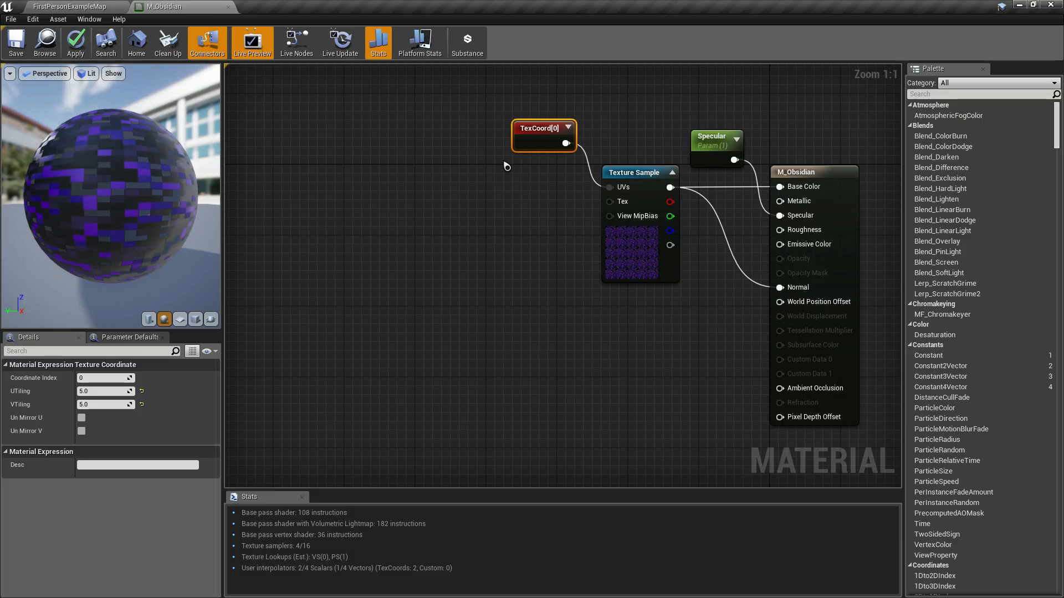
{"action": "key", "text": "Delete"}
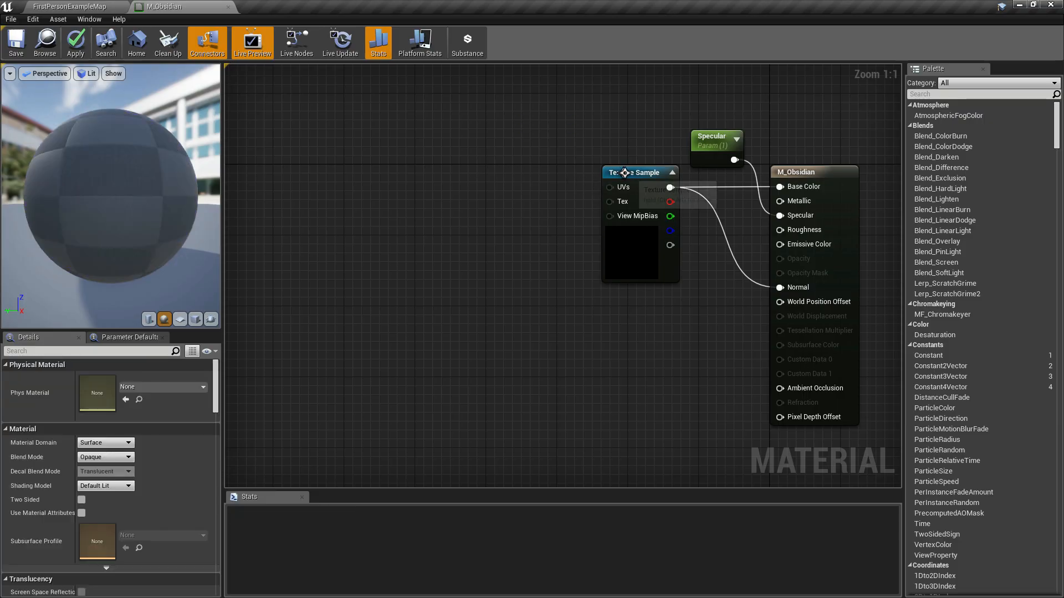
- Move the Texture Sample away from the material node and break its links to Base Color and Normal
{"action": "left_click_drag", "start_coordinate": [644, 176], "coordinate": [483, 167]}
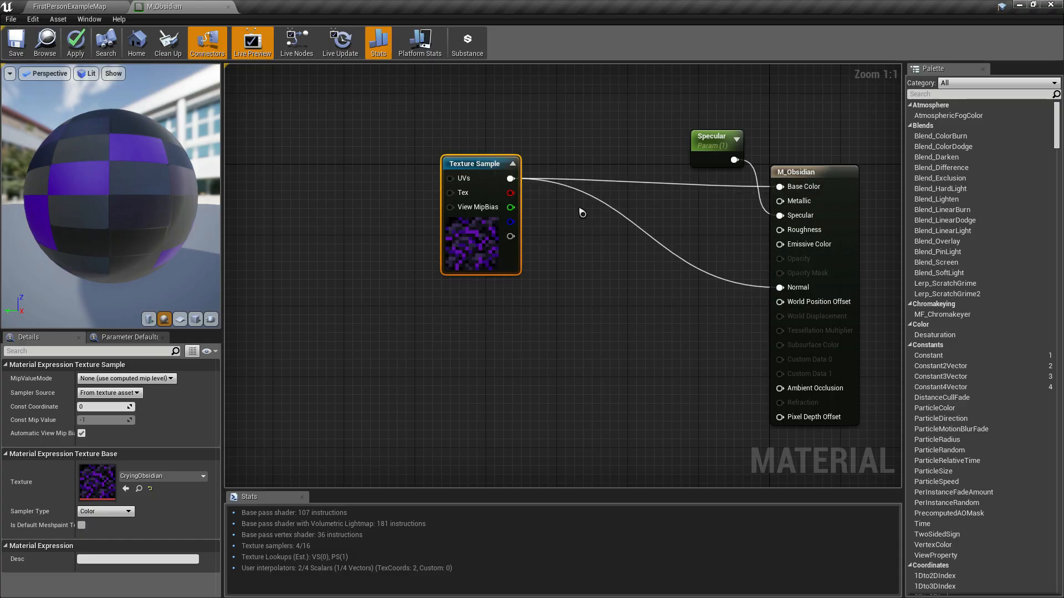
{"action": "left_click", "coordinate": [633, 188], "text": "alt"}
{"action": "left_click", "coordinate": [636, 228], "text": "alt"}
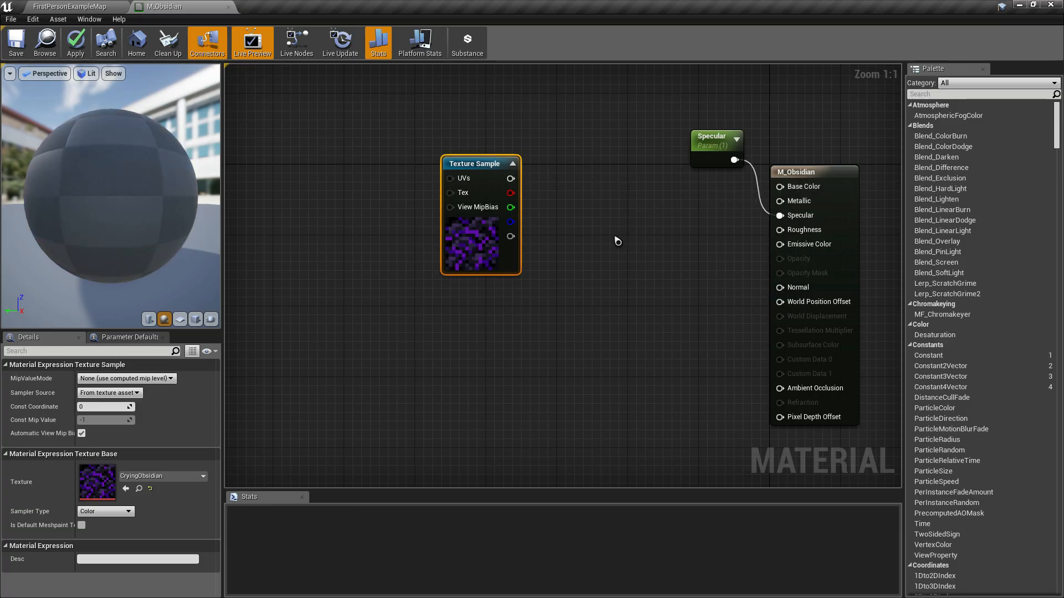
- Move the Texture Sample node farther from the material node and convert it to a Texture Object
{"action": "left_click_drag", "start_coordinate": [484, 173], "coordinate": [388, 164]}
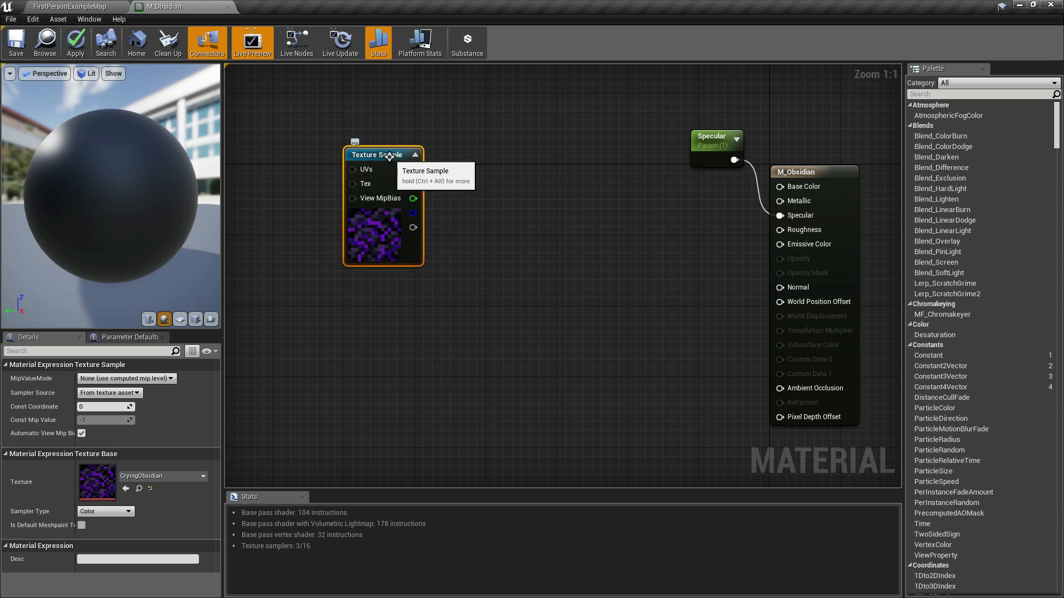
{"action": "right_click", "coordinate": [389, 157]}
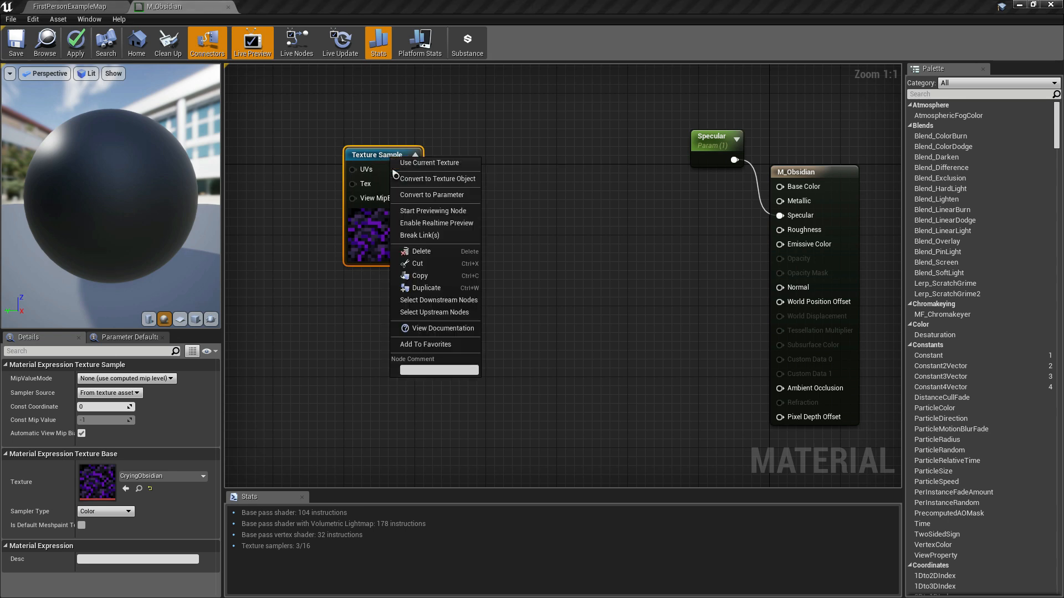
{"action": "left_click", "coordinate": [466, 179]}
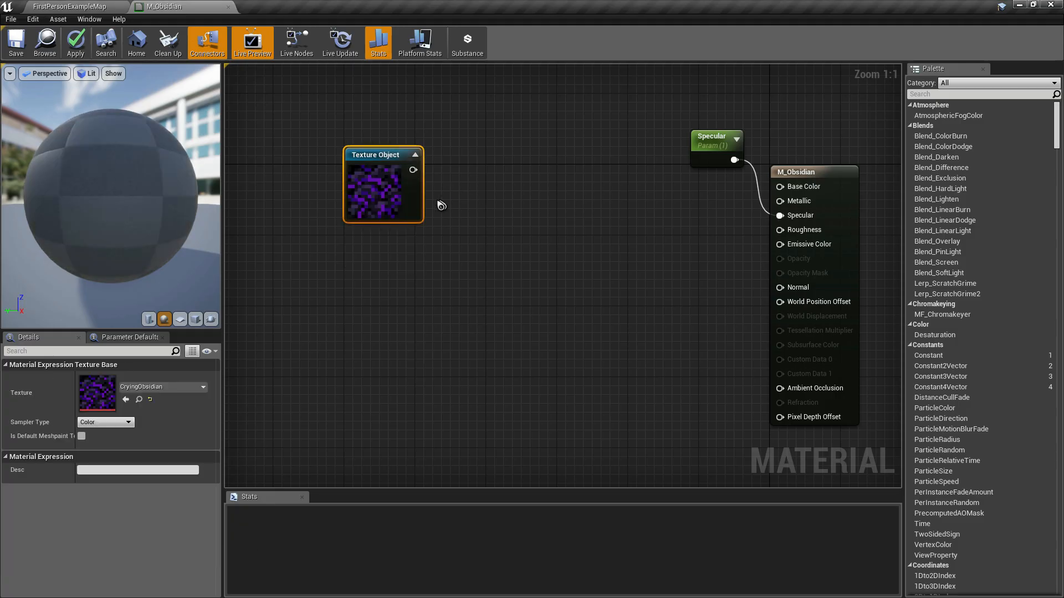
- Add a WorldAlignedTexture node fed by the Texture Object and align it beside that node
{"action": "left_click_drag", "start_coordinate": [412, 170], "coordinate": [469, 195]}
{"action": "type", "text": "w"}
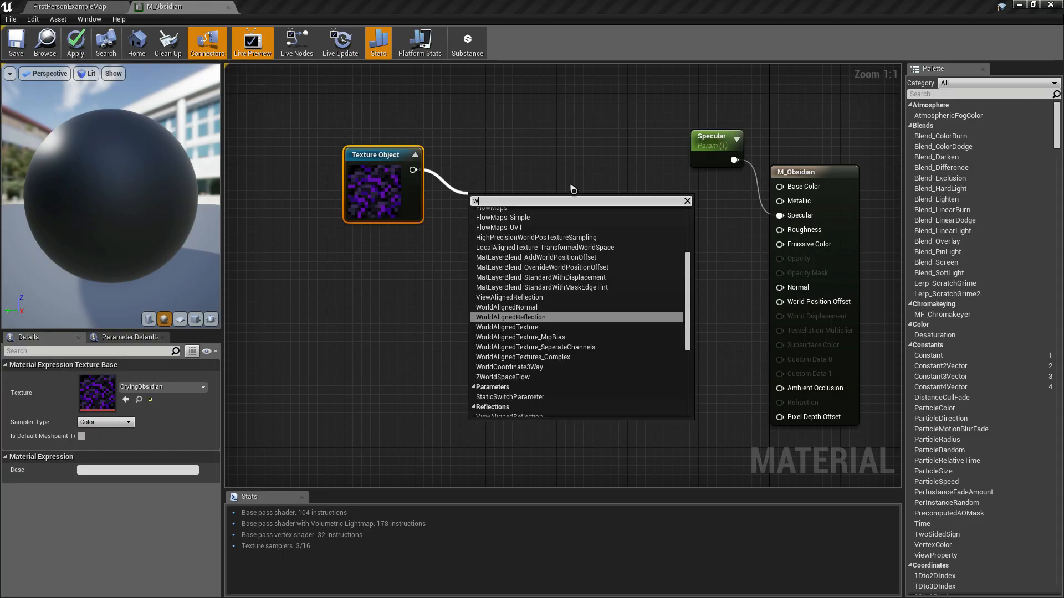
{"action": "type", "text": "orl"}
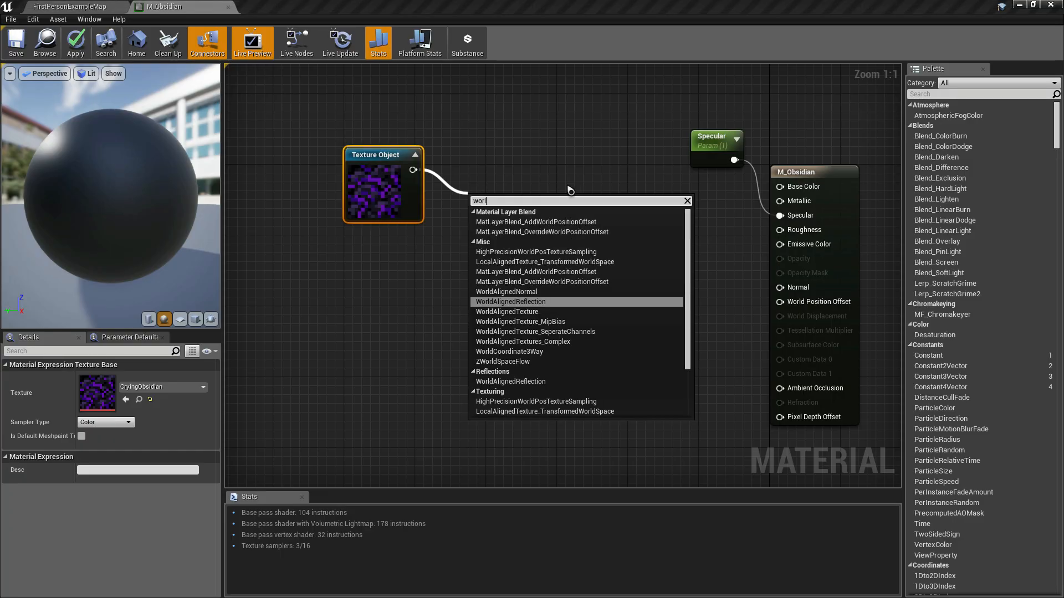
{"action": "type", "text": "d"}
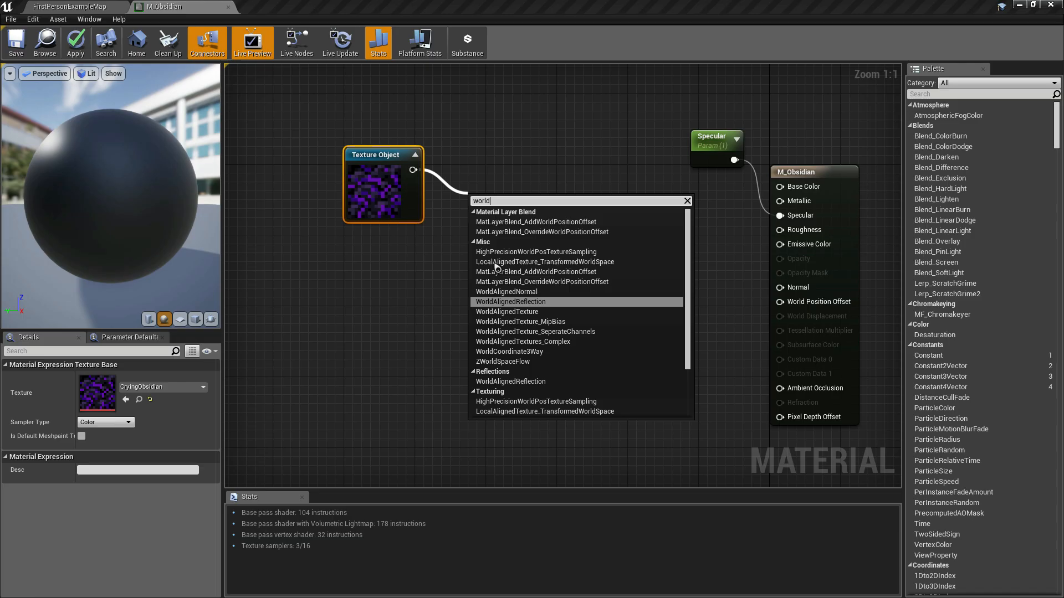
{"action": "left_click", "coordinate": [507, 312]}
{"action": "left_click_drag", "start_coordinate": [543, 204], "coordinate": [528, 159]}
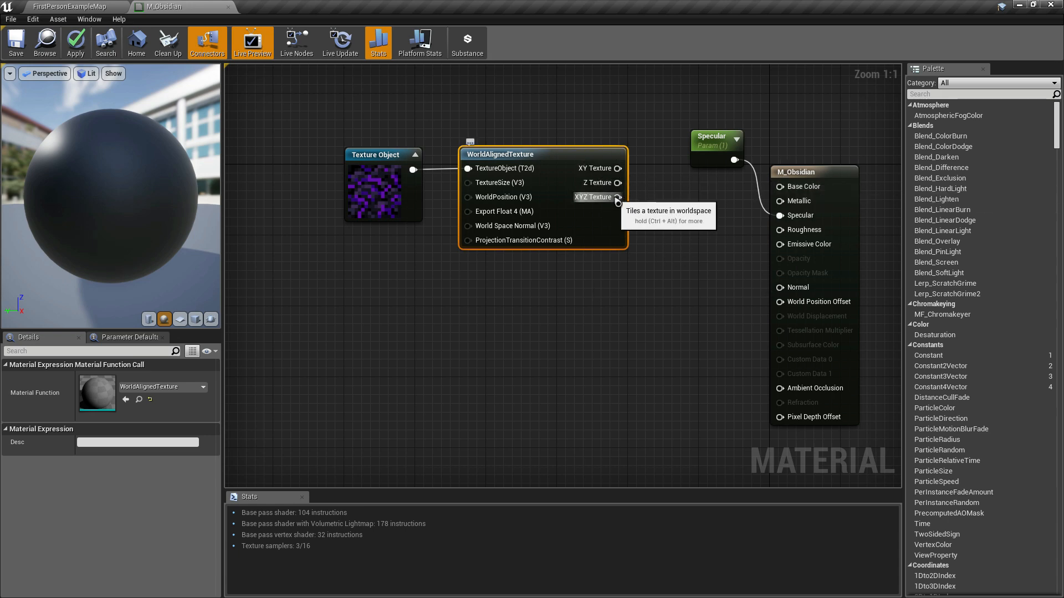
- Connect the XYZ Texture output to Base Color and Normal, and move both texture nodes closer to the material node
{"action": "left_click_drag", "start_coordinate": [615, 199], "coordinate": [779, 187]}
{"action": "left_click_drag", "start_coordinate": [616, 197], "coordinate": [779, 287]}
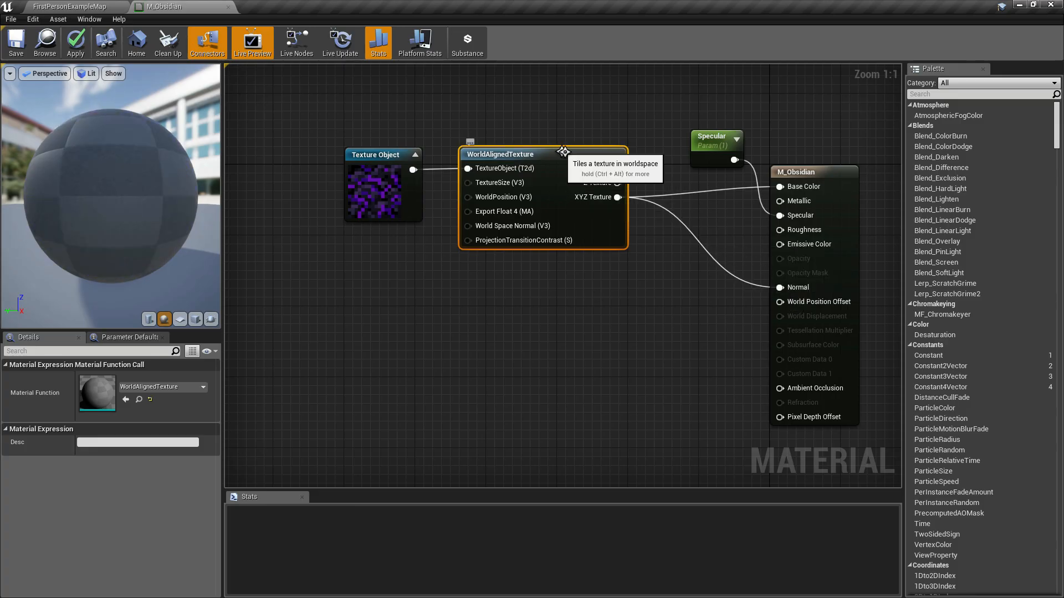
{"action": "left_click_drag", "start_coordinate": [593, 158], "coordinate": [646, 181]}
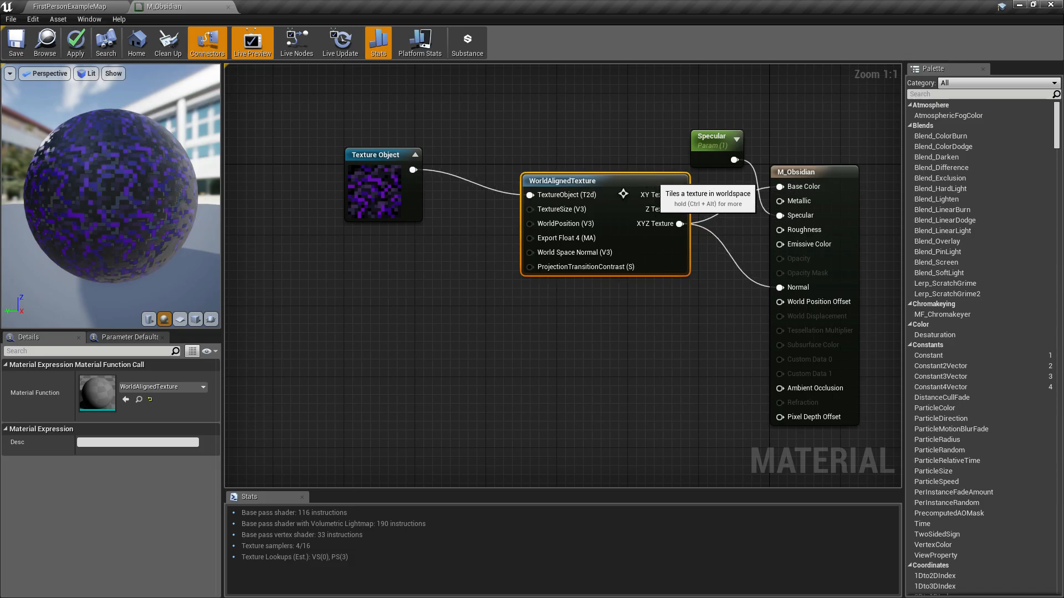
{"action": "left_click_drag", "start_coordinate": [383, 157], "coordinate": [452, 182]}
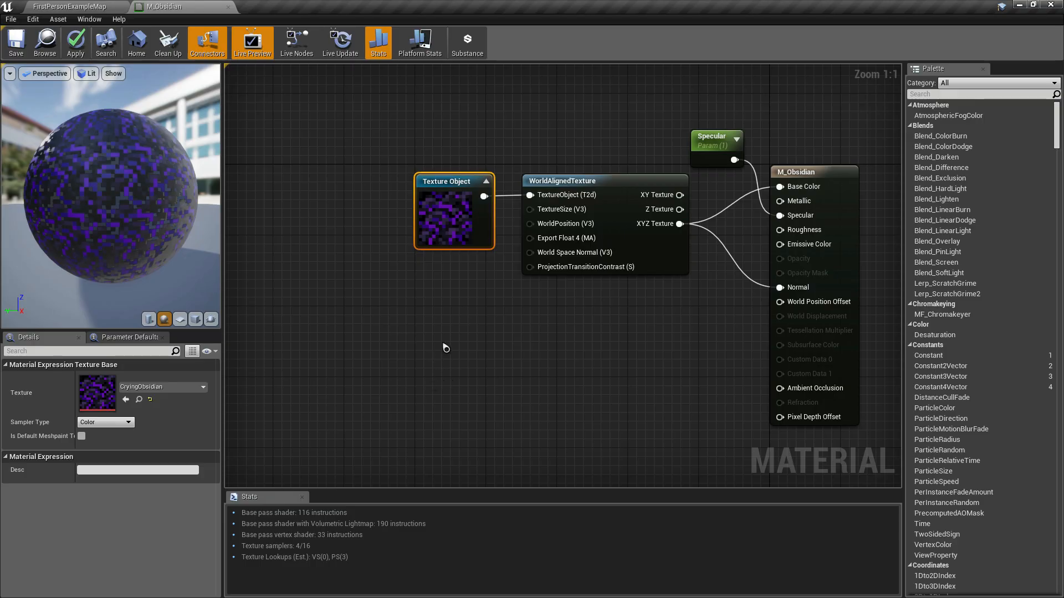
{"action": "right_click_drag", "start_coordinate": [472, 345], "coordinate": [487, 338]}
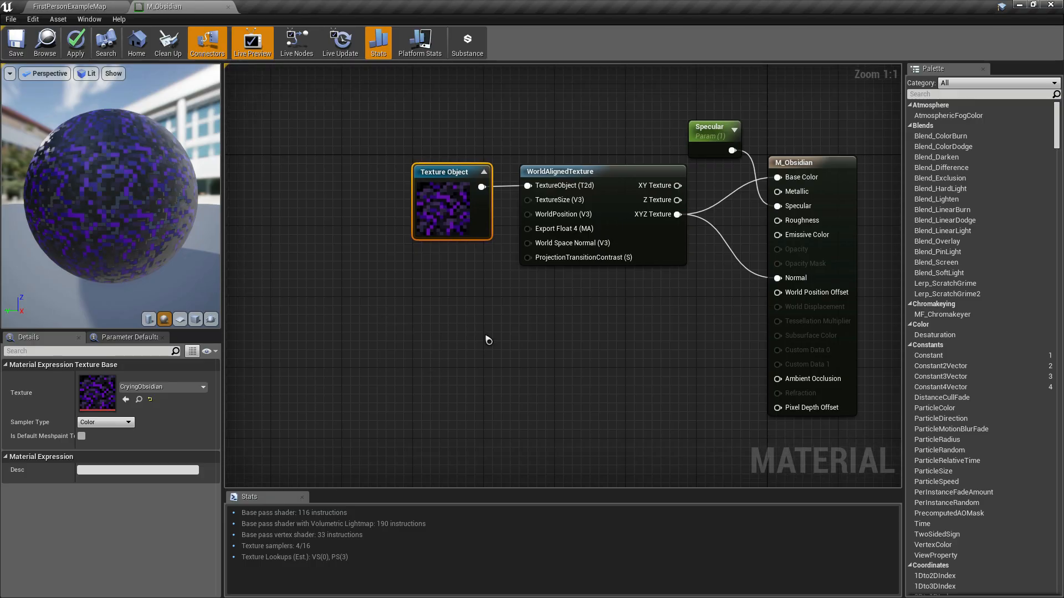
- Add a scalar parameter named Size below the Texture Object node
{"action": "right_click", "coordinate": [426, 288]}
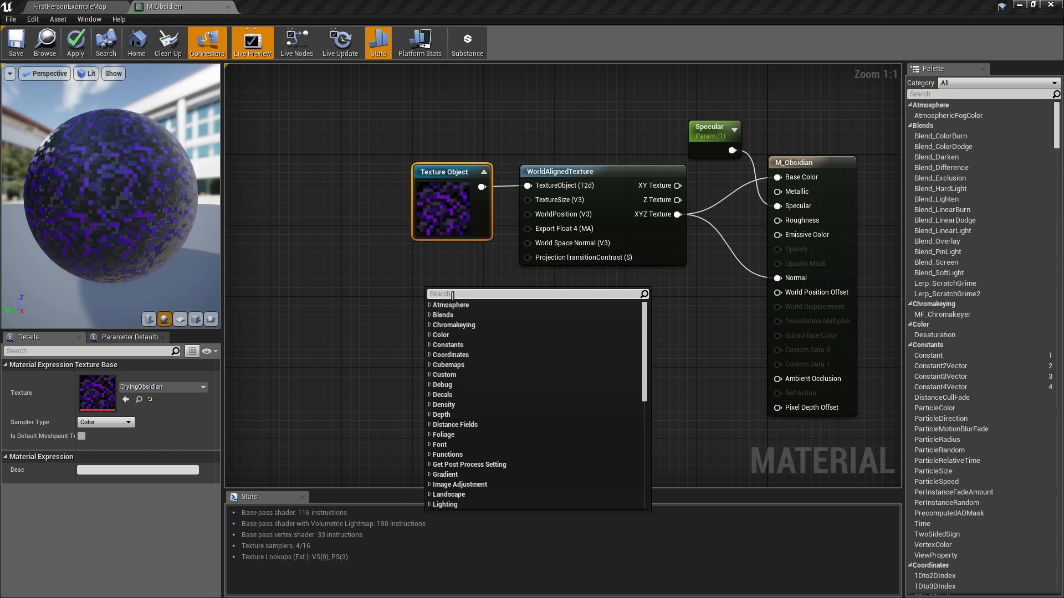
{"action": "type", "text": "sca"}
{"action": "key", "text": "Return"}
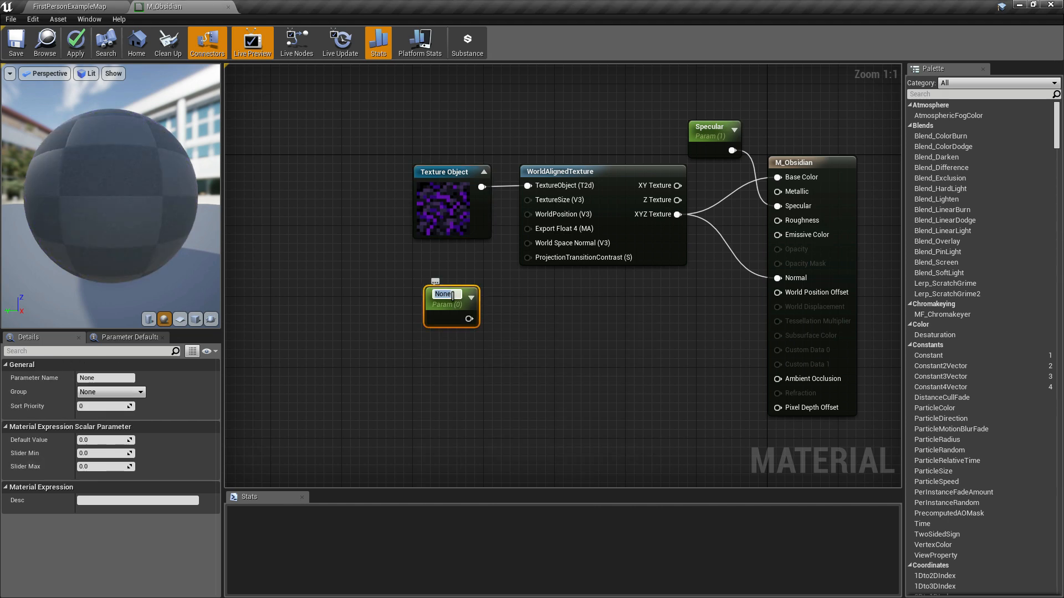
{"action": "type", "text": "Si"}
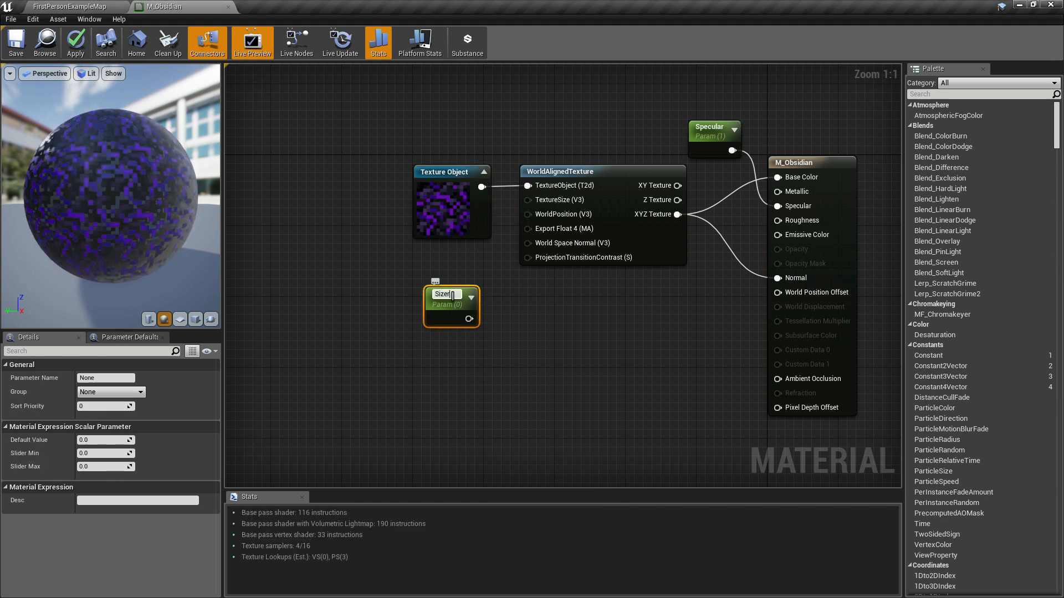
{"action": "type", "text": "ze"}
{"action": "key", "text": "Return"}
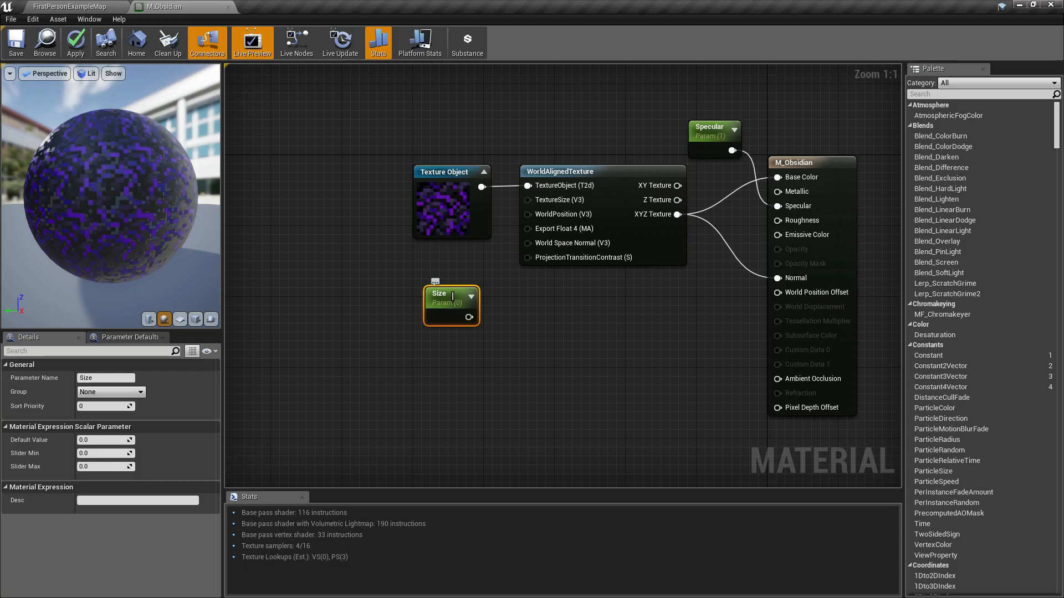
- Place the Size parameter just under the Texture Object and connect it to the TextureSize input of WorldAlignedTexture
{"action": "left_click_drag", "start_coordinate": [454, 296], "coordinate": [456, 270]}
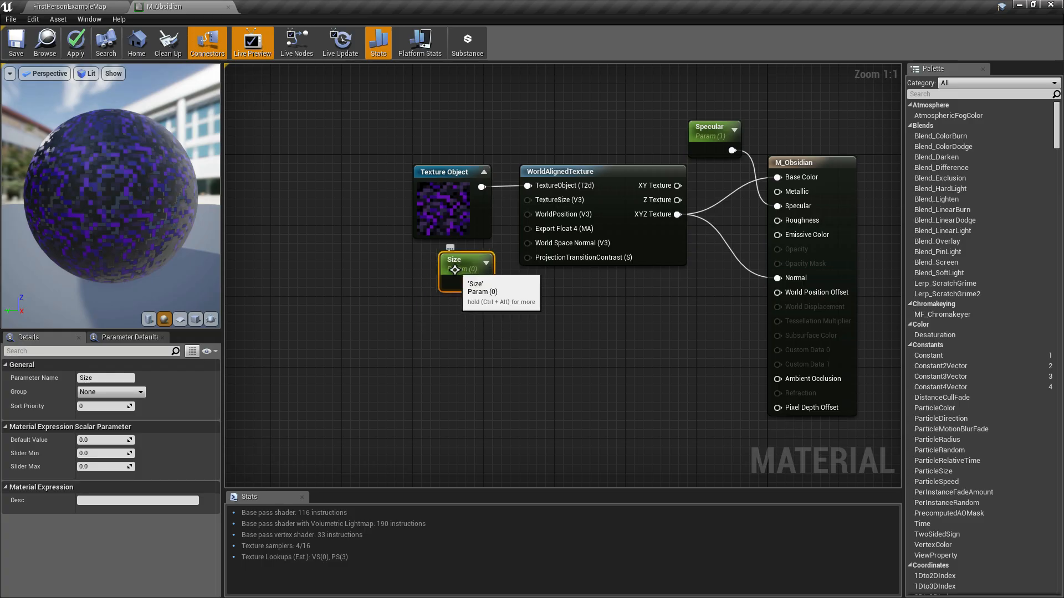
{"action": "left_click_drag", "start_coordinate": [484, 283], "coordinate": [528, 200]}
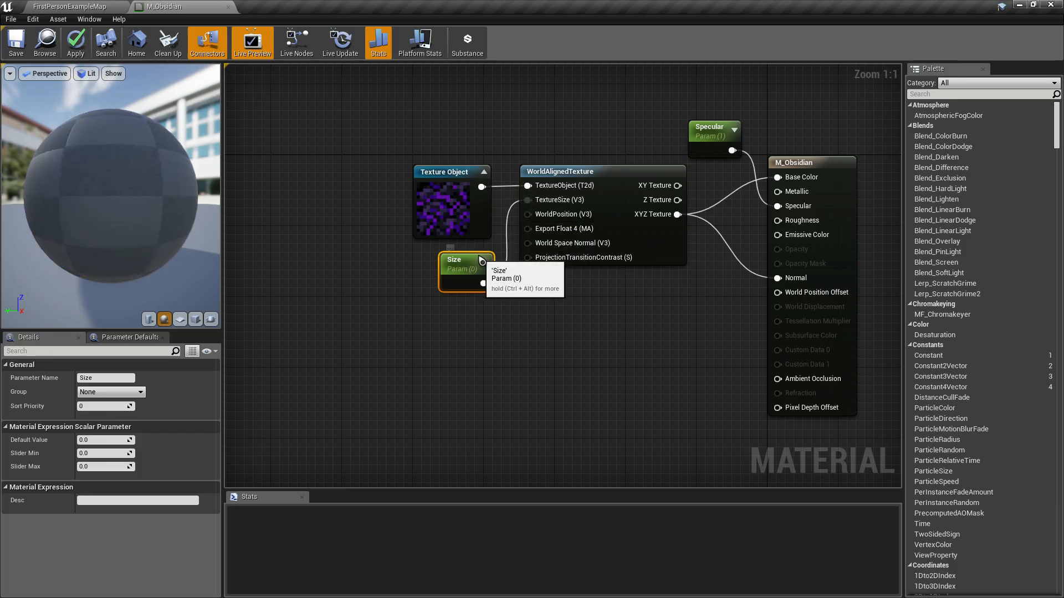
{"action": "left_click", "coordinate": [535, 321]}
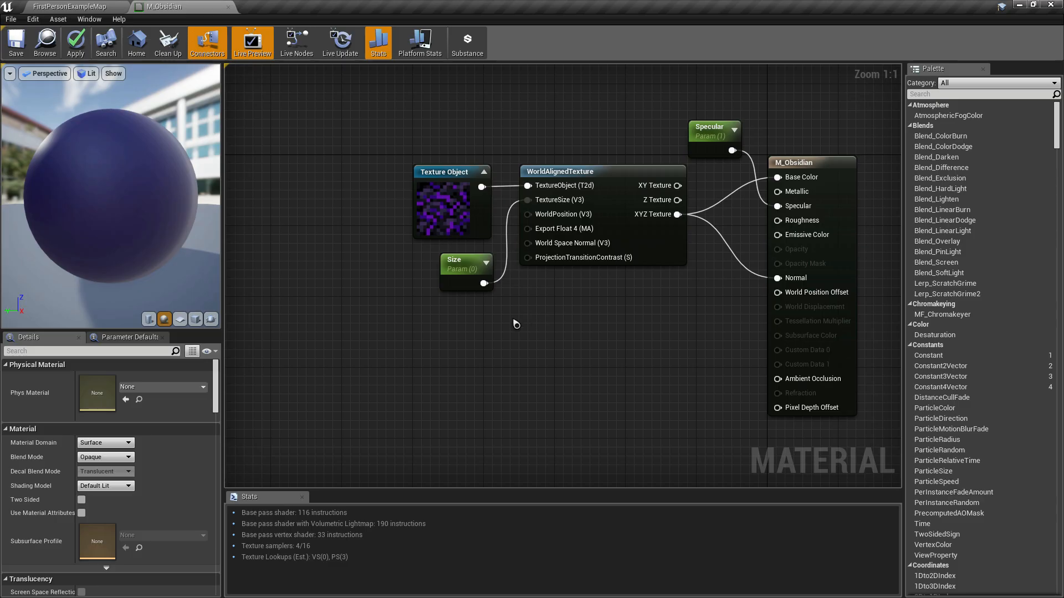
- Set the Size parameter's default value to 64 and shift its node slightly away from WorldAlignedTexture
{"action": "left_click", "coordinate": [469, 286]}
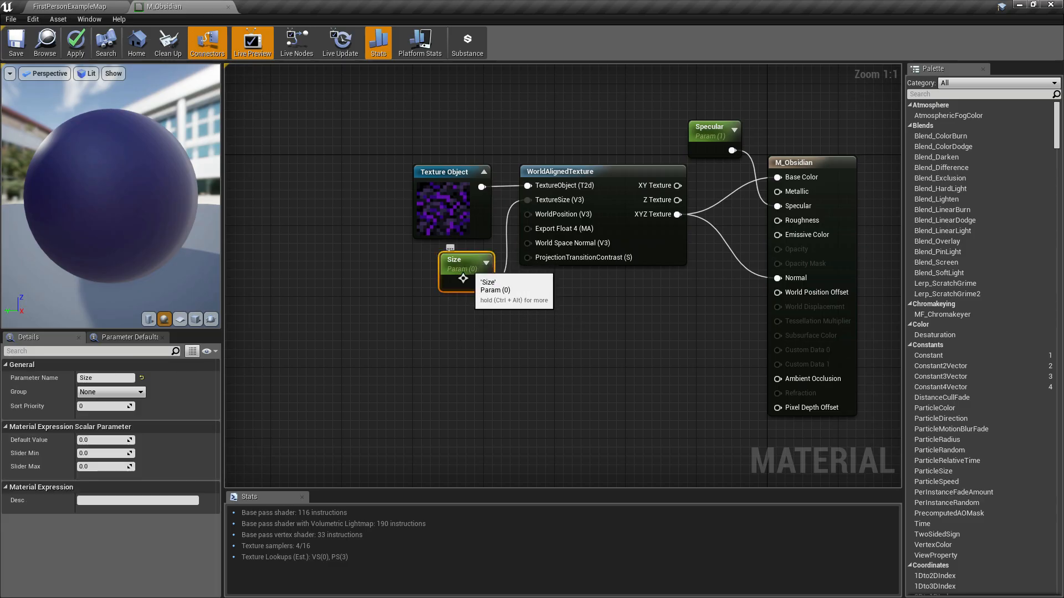
{"action": "left_click", "coordinate": [100, 440]}
{"action": "left_click", "coordinate": [324, 381]}
{"action": "left_click_drag", "start_coordinate": [468, 262], "coordinate": [459, 262]}
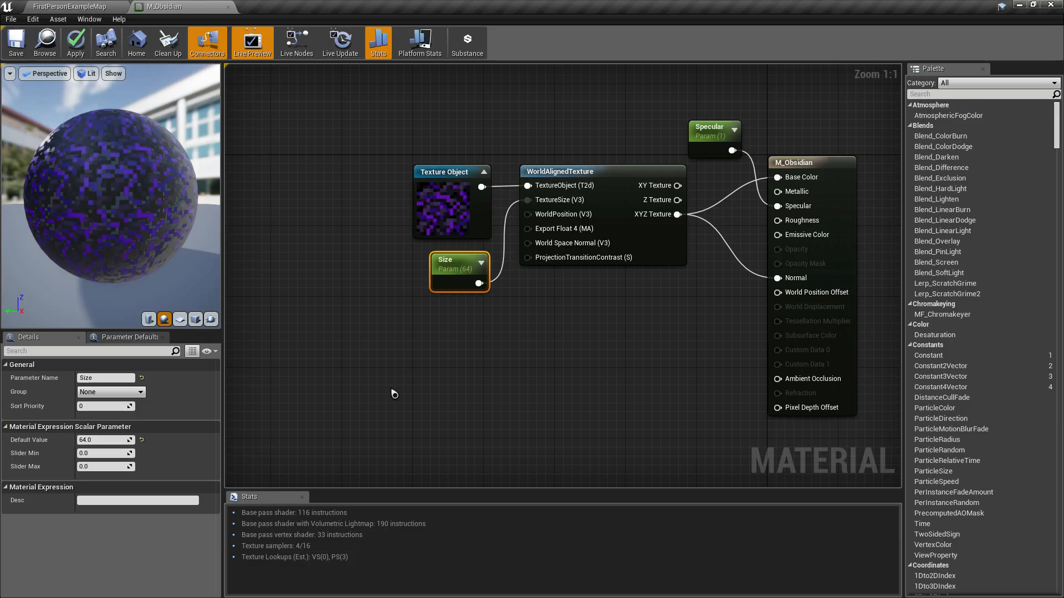
- Save the M_Obsidian material and return to the FirstPersonExampleMap level to view the obsidian cube
{"action": "left_click", "coordinate": [19, 47]}
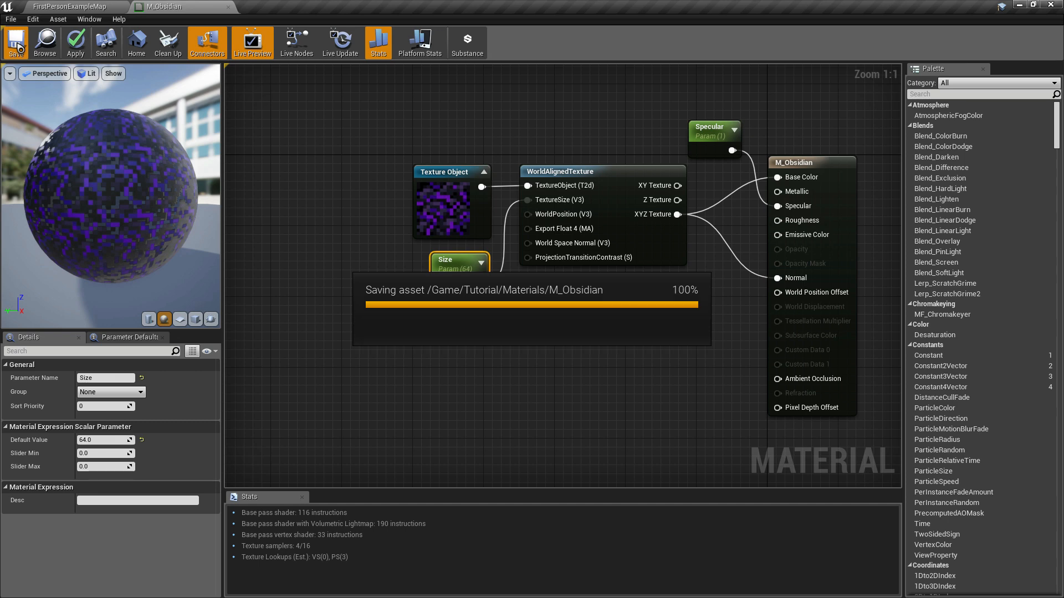
{"action": "left_click", "coordinate": [81, 13]}
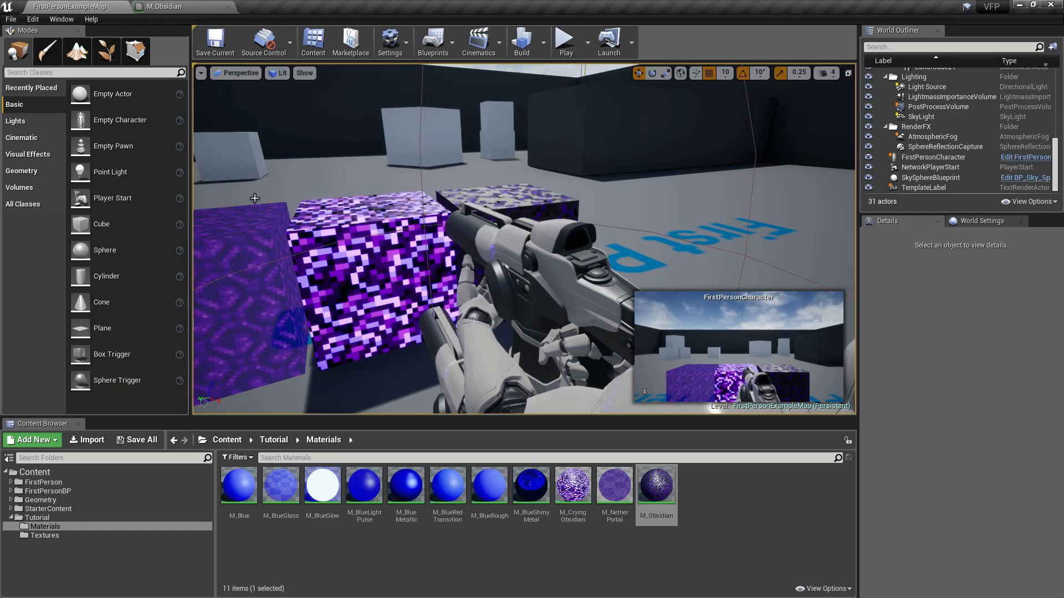
{"action": "key", "text": "d"}
{"action": "right_click_drag", "start_coordinate": [554, 223], "coordinate": [518, 249]}
{"action": "key", "text": "a"}
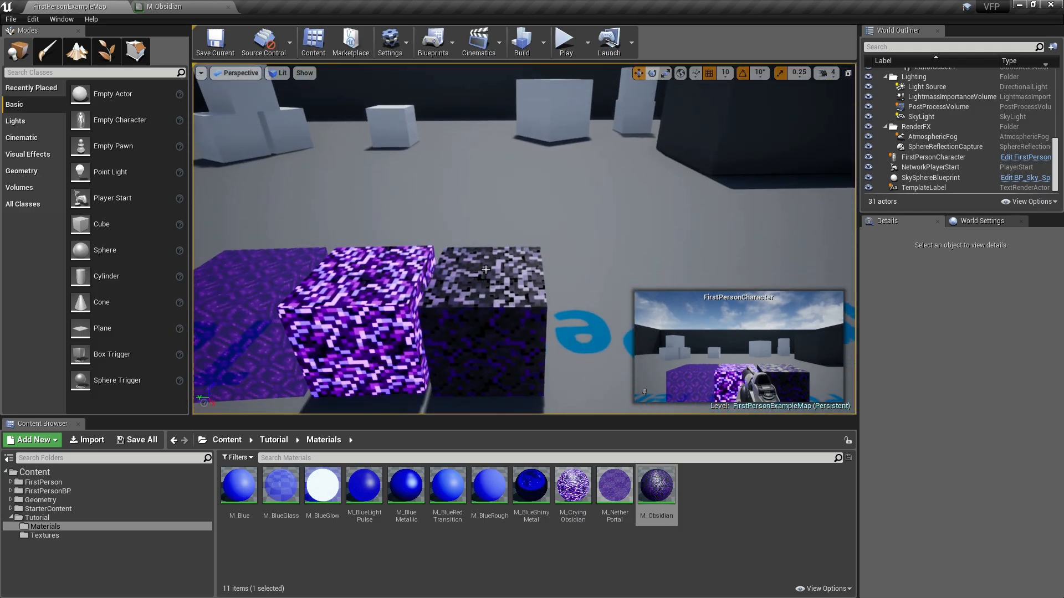
- Move the obsidian cube along the Y axis away from the crying obsidian cube, to a Y location of about -356.8
{"action": "left_click", "coordinate": [513, 308]}
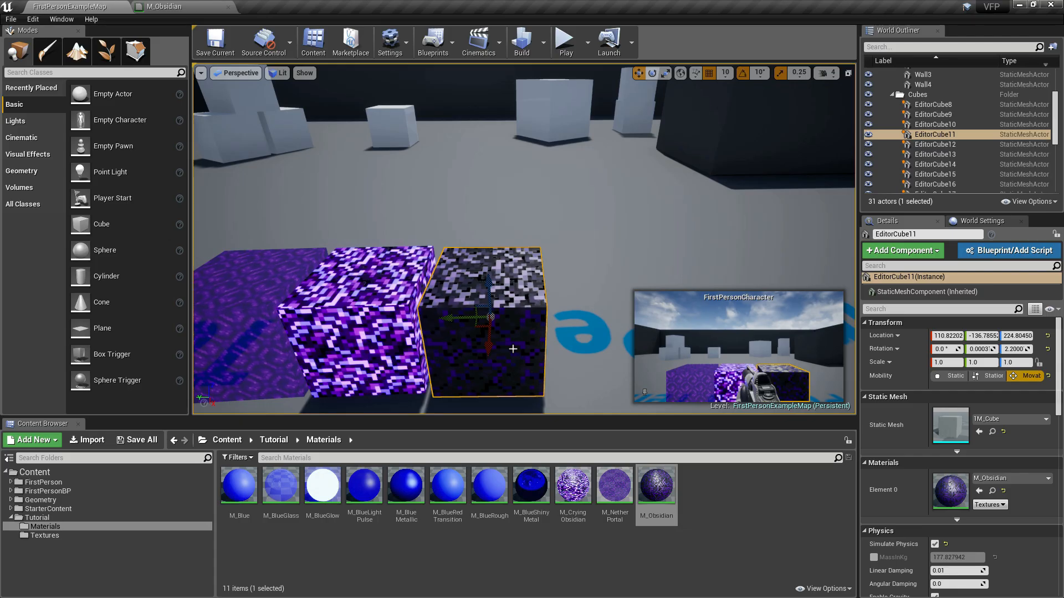
{"action": "right_click_drag", "start_coordinate": [524, 376], "coordinate": [483, 387]}
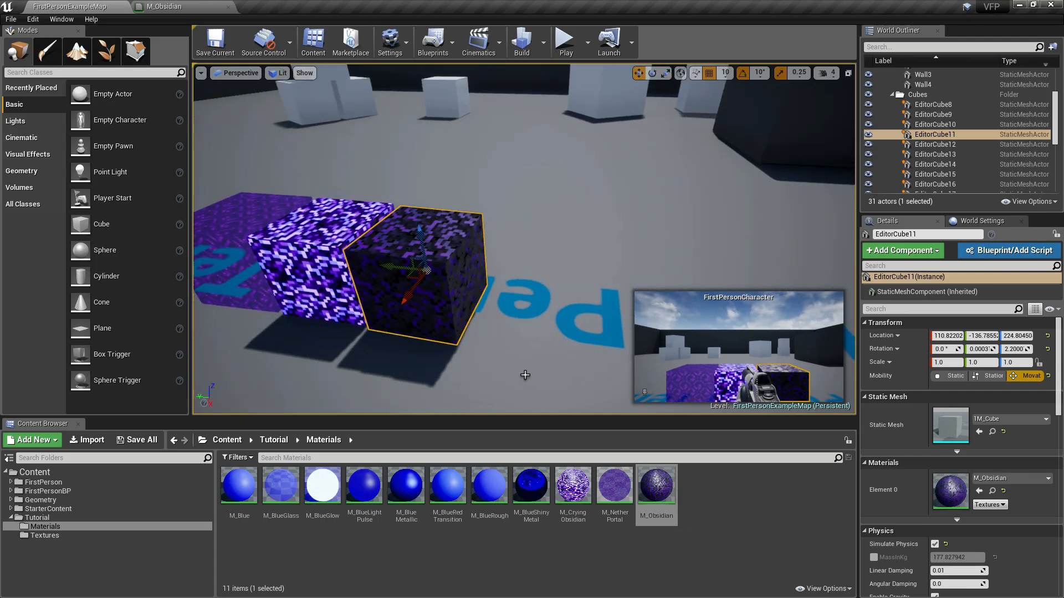
{"action": "mouse_move", "coordinate": [435, 284]}
{"action": "right_mouse_down"}
{"action": "mouse_move", "coordinate": [457, 295]}
{"action": "mouse_move", "coordinate": [447, 278]}
{"action": "right_mouse_up"}
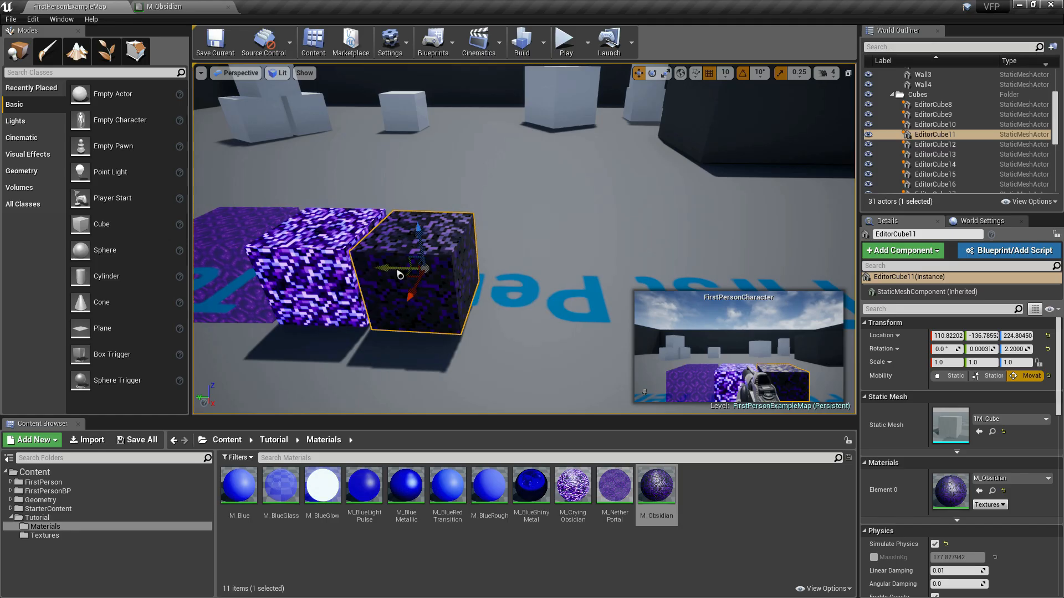
{"action": "left_click_drag", "start_coordinate": [394, 268], "coordinate": [603, 271], "text": "shift"}
{"action": "right_click_drag", "start_coordinate": [436, 284], "coordinate": [410, 296]}
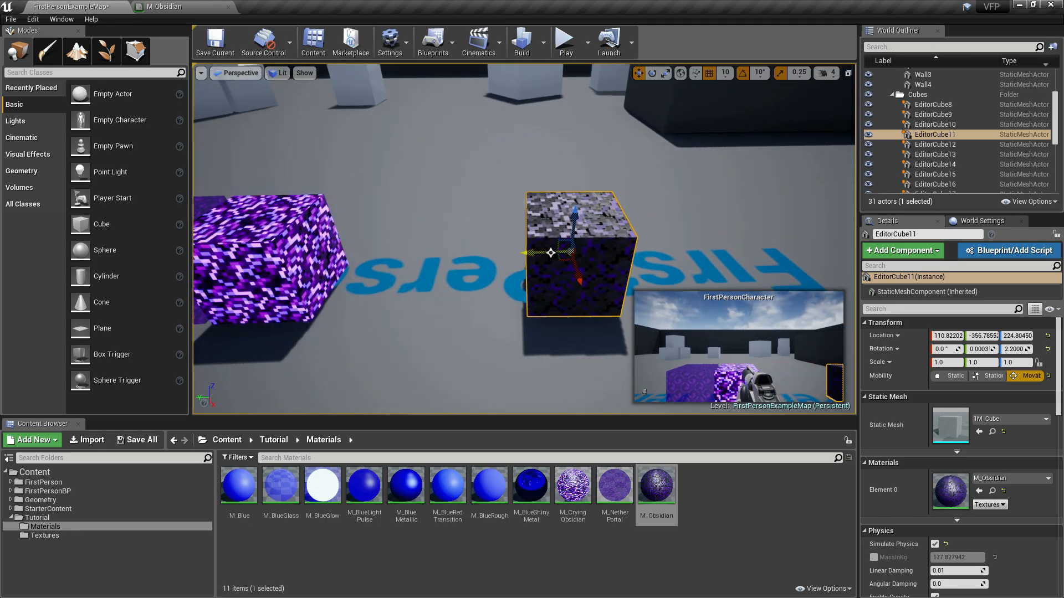
- Move the obsidian cube along the Y axis towards the crying obsidian cube, to a Y location of about -306.8
{"action": "mouse_move", "coordinate": [550, 252]}
{"action": "left_mouse_down", "text": "shift"}
{"action": "mouse_move", "coordinate": [512, 253]}
{"action": "mouse_move", "coordinate": [576, 253]}
{"action": "mouse_move", "coordinate": [555, 253]}
{"action": "left_mouse_up", "text": "shift"}
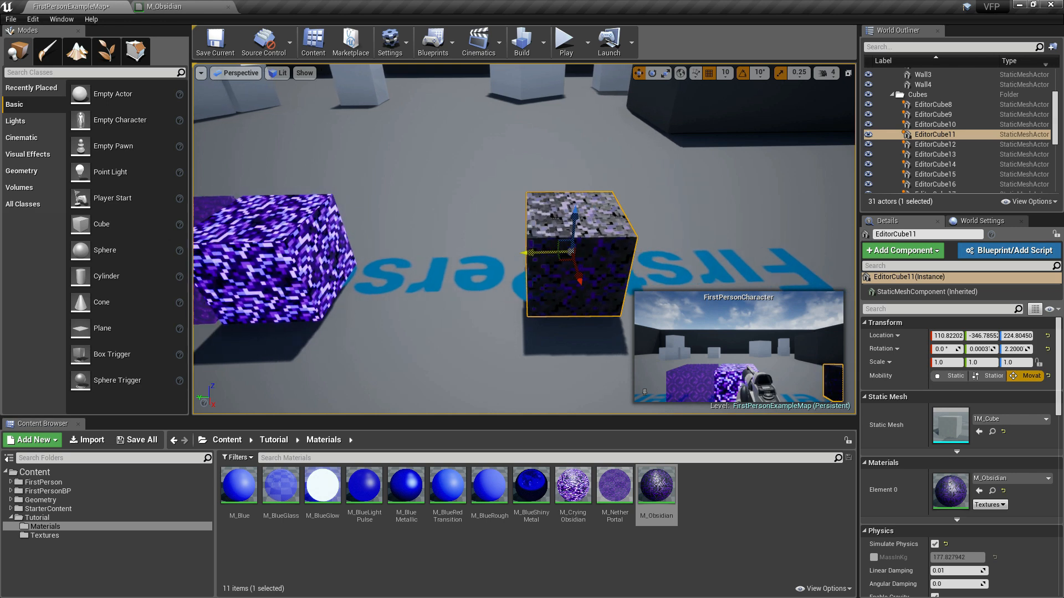
{"action": "mouse_move", "coordinate": [543, 253]}
{"action": "left_mouse_down", "text": "shift"}
{"action": "mouse_move", "coordinate": [484, 253]}
{"action": "mouse_move", "coordinate": [522, 253]}
{"action": "left_mouse_up", "text": "shift"}
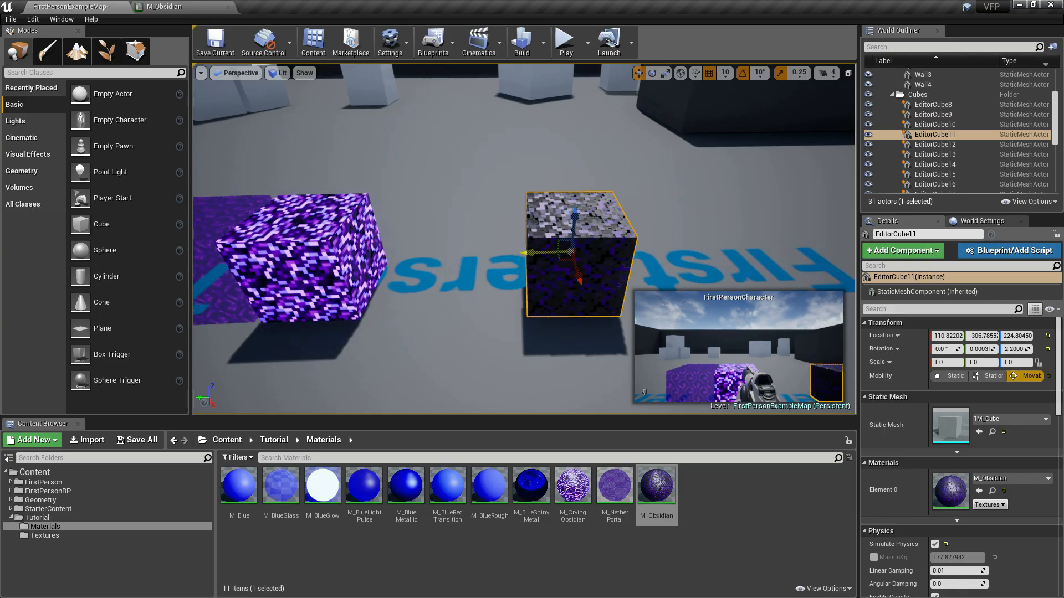
{"action": "left_click_drag", "start_coordinate": [543, 253], "coordinate": [496, 248], "text": "shift"}
- Move the crying obsidian cube along the Y axis towards the obsidian cube, to a Y location of about -86.8
{"action": "left_click", "coordinate": [337, 247]}
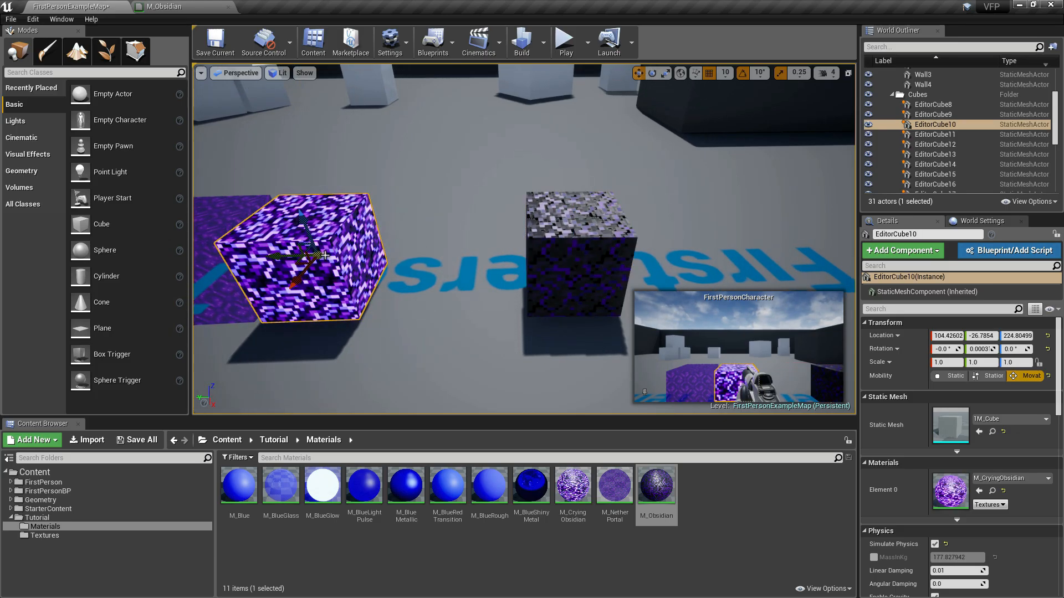
{"action": "key", "text": "a"}
{"action": "right_click_drag", "start_coordinate": [331, 266], "coordinate": [357, 251]}
{"action": "mouse_move", "coordinate": [437, 262]}
{"action": "left_mouse_down", "text": "shift"}
{"action": "mouse_move", "coordinate": [510, 263]}
{"action": "mouse_move", "coordinate": [440, 262]}
{"action": "mouse_move", "coordinate": [457, 262]}
{"action": "left_mouse_up", "text": "shift"}
- Move the obsidian cube along the Y axis closer to the crying obsidian cube, to a Y location of about -246.8
{"action": "left_click", "coordinate": [656, 250]}
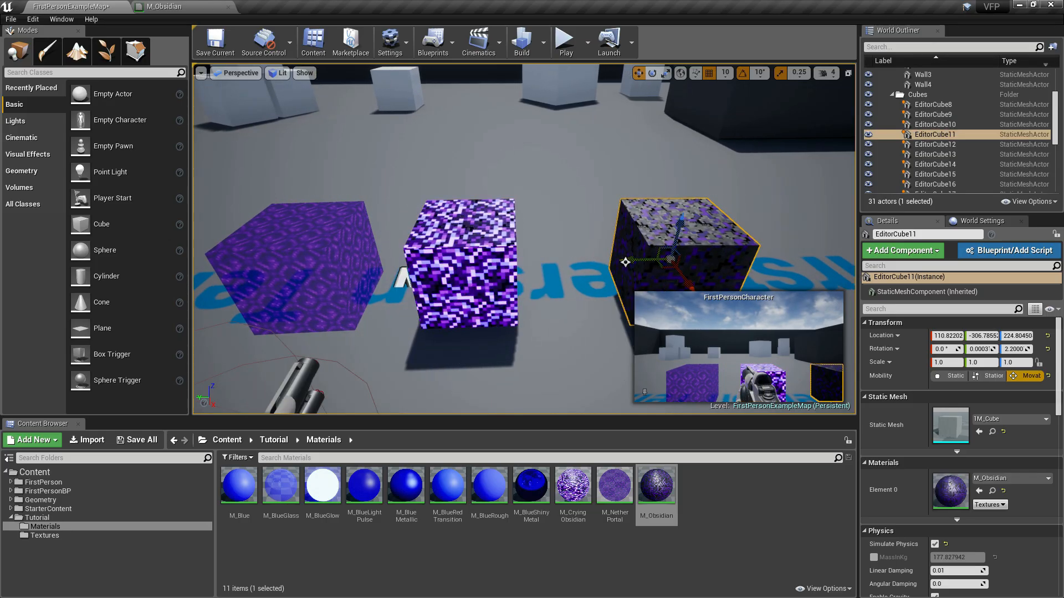
{"action": "mouse_move", "coordinate": [637, 260]}
{"action": "left_mouse_down", "text": "shift"}
{"action": "mouse_move", "coordinate": [612, 259]}
{"action": "mouse_move", "coordinate": [643, 259]}
{"action": "mouse_move", "coordinate": [634, 259]}
{"action": "left_mouse_up", "text": "shift"}
{"action": "scroll", "coordinate": [730, 223], "scroll_direction": "up", "scroll_amount": 5}
{"action": "key", "text": "w"}
{"action": "right_click_drag", "start_coordinate": [730, 223], "coordinate": [729, 223]}
{"action": "key", "text": "d"}
{"action": "key", "text": "s"}
{"action": "key", "text": "w"}
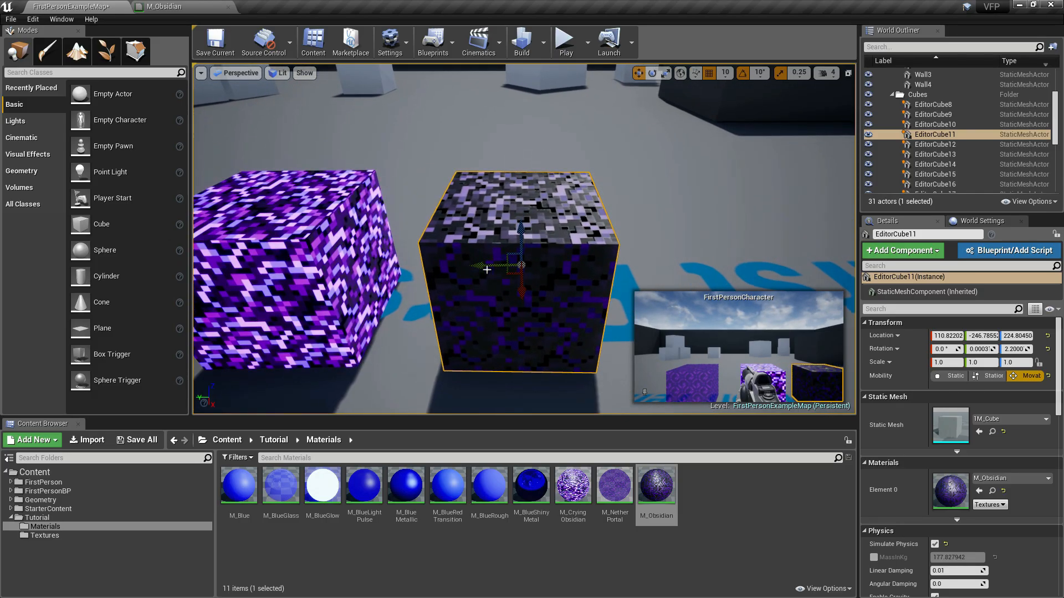
- Compare the texture on the obsidian cube with the one on the crying obsidian cube by viewing both up close
{"action": "right_click_drag", "start_coordinate": [343, 266], "coordinate": [342, 272]}
{"action": "key", "text": "a"}
{"action": "key", "text": "d"}
{"action": "key", "text": "a"}
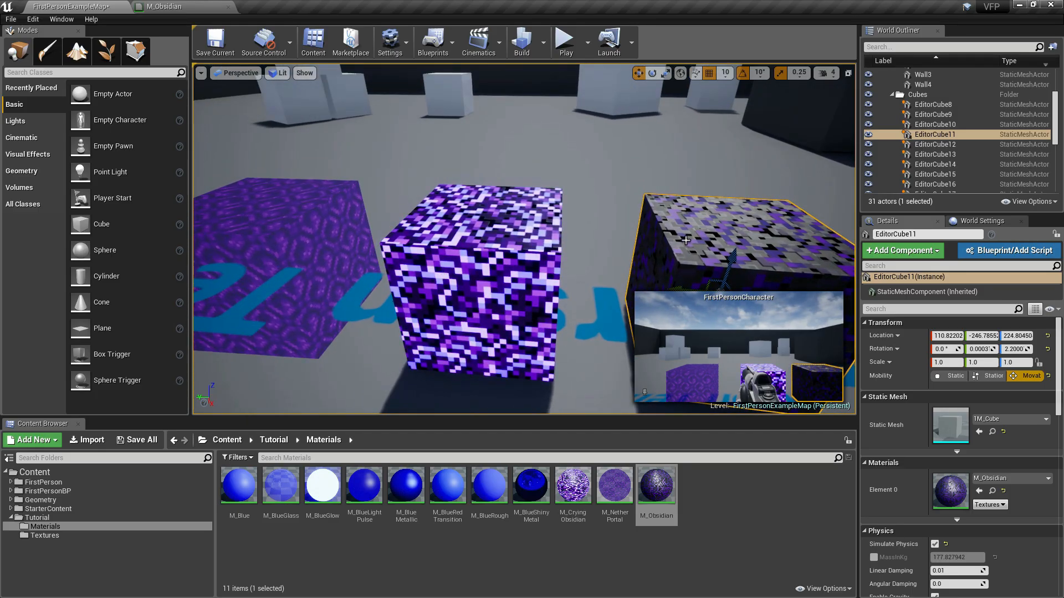
{"action": "key", "text": "d"}
{"action": "right_click_drag", "start_coordinate": [686, 241], "coordinate": [686, 241]}
{"action": "key", "text": "a"}
{"action": "key", "text": "d"}
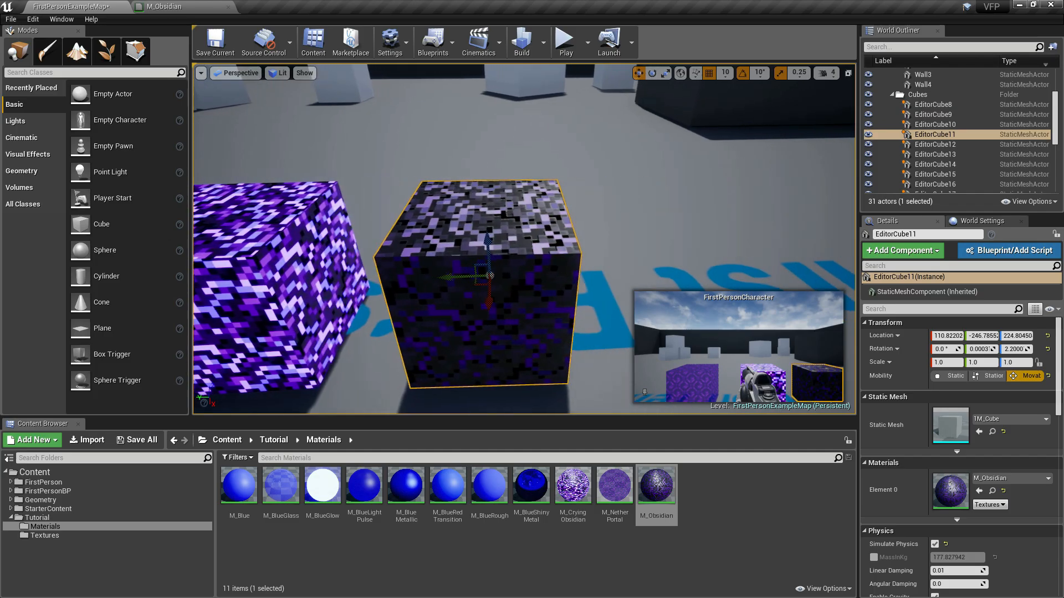
- Slide the obsidian cube along the Y axis to a Y location of about -256.8
{"action": "right_click_drag", "start_coordinate": [485, 278], "coordinate": [484, 278]}
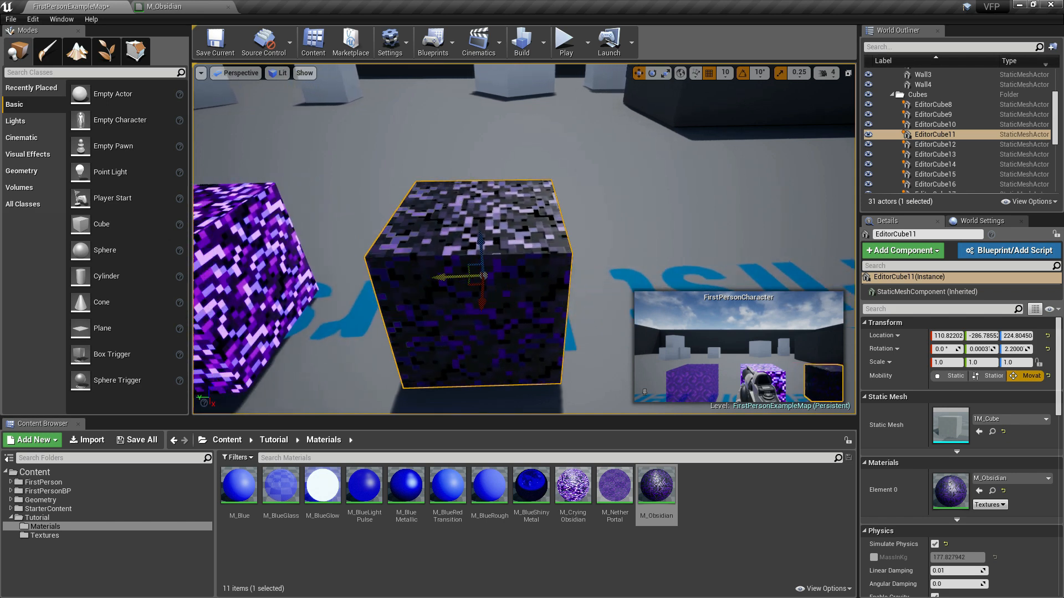
{"action": "left_click_drag", "start_coordinate": [457, 276], "coordinate": [497, 275], "text": "shift"}
{"action": "key", "text": "e"}
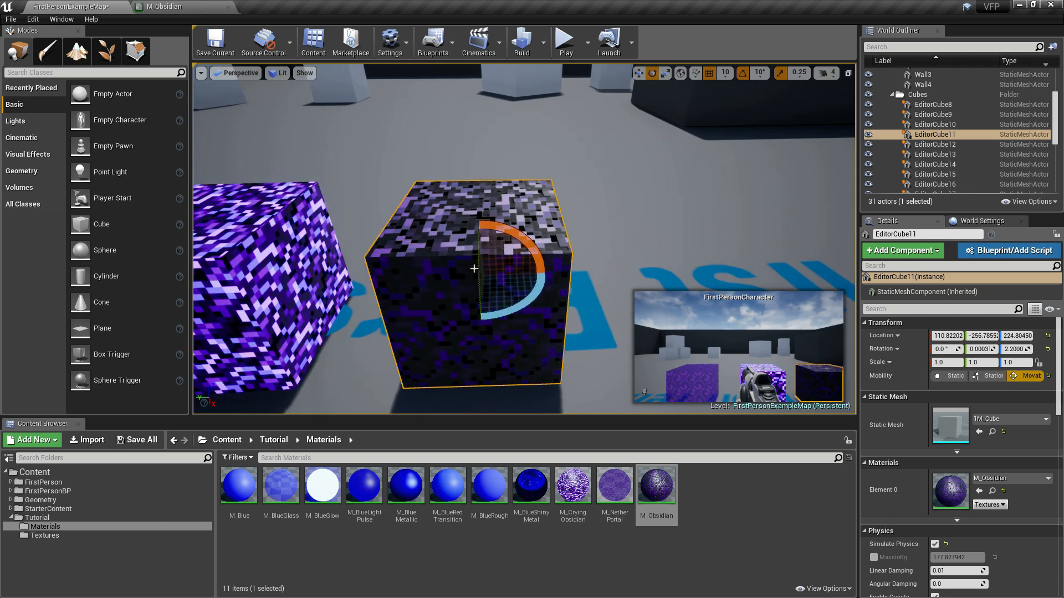
- Stretch the obsidian cube to a Y scale of 1.75 to test its texture, and set the Y scale back to 1
{"action": "key", "text": "r"}
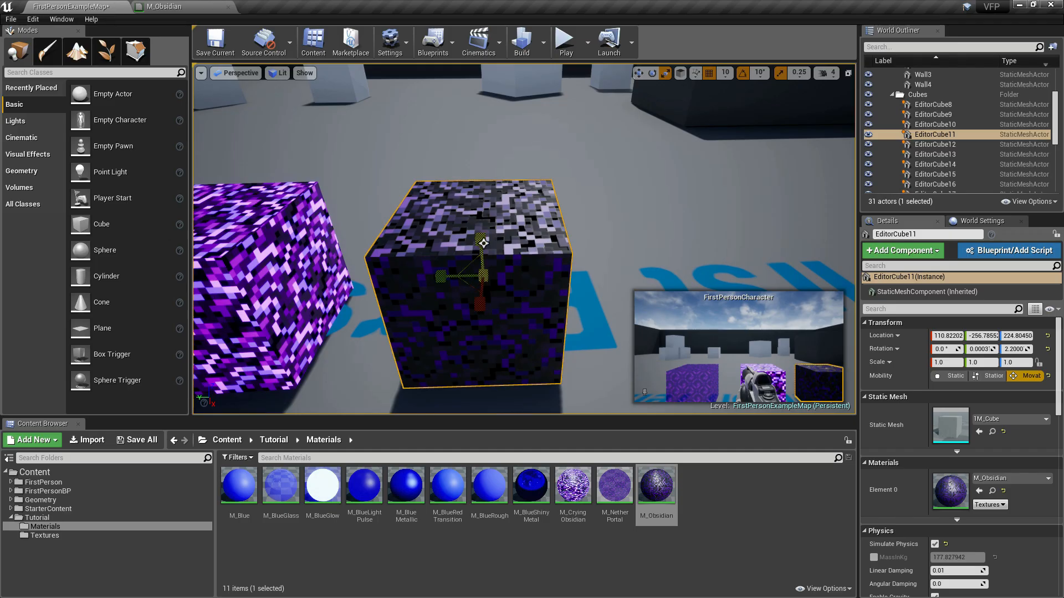
{"action": "scroll", "coordinate": [482, 244], "scroll_direction": "down", "scroll_amount": 2}
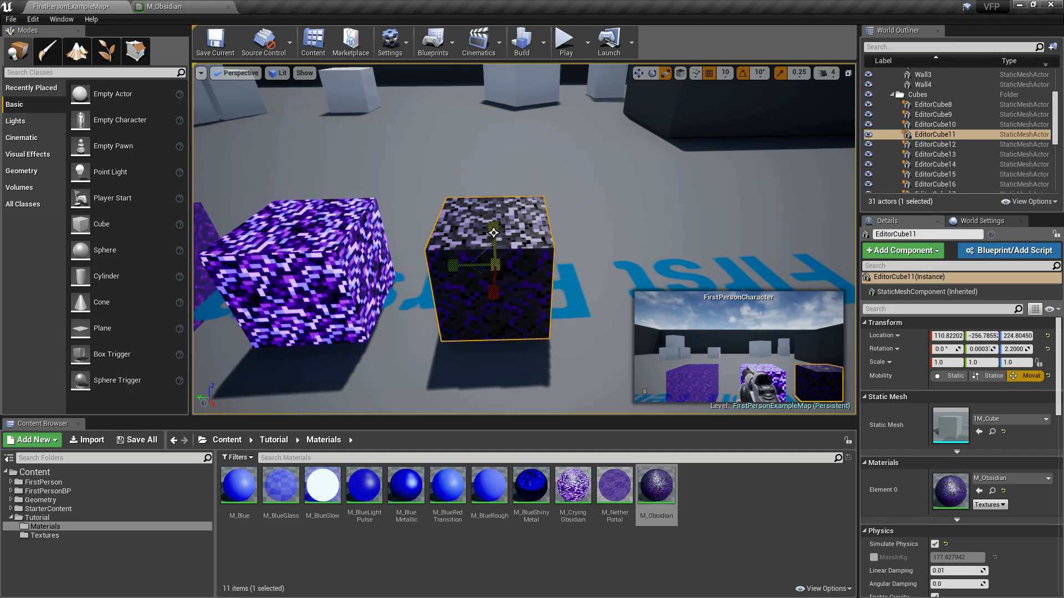
{"action": "left_click_drag", "start_coordinate": [456, 266], "coordinate": [427, 265]}
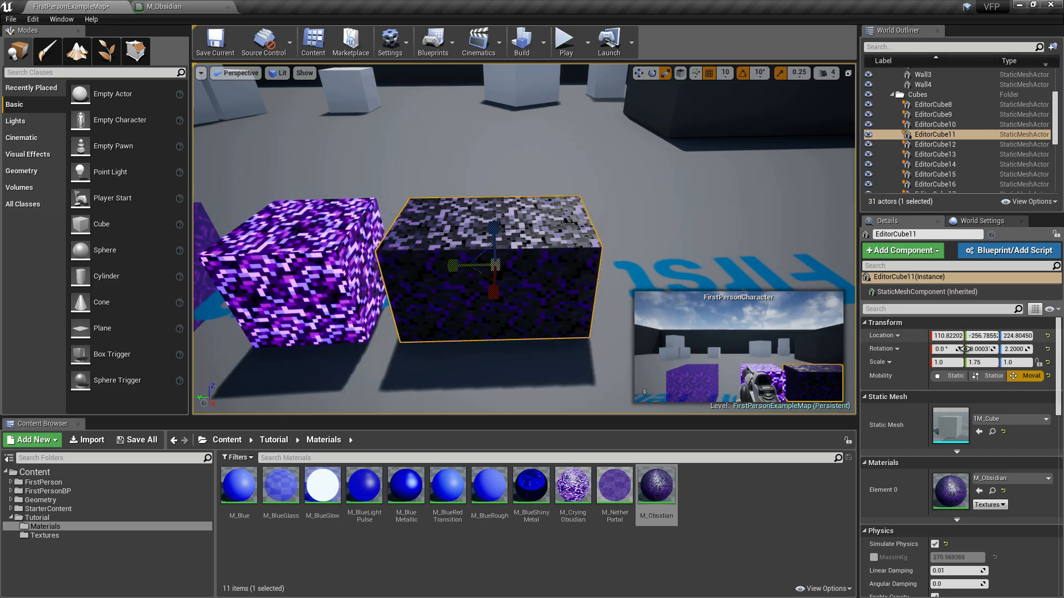
{"action": "left_click", "coordinate": [979, 363]}
{"action": "type", "text": "1"}
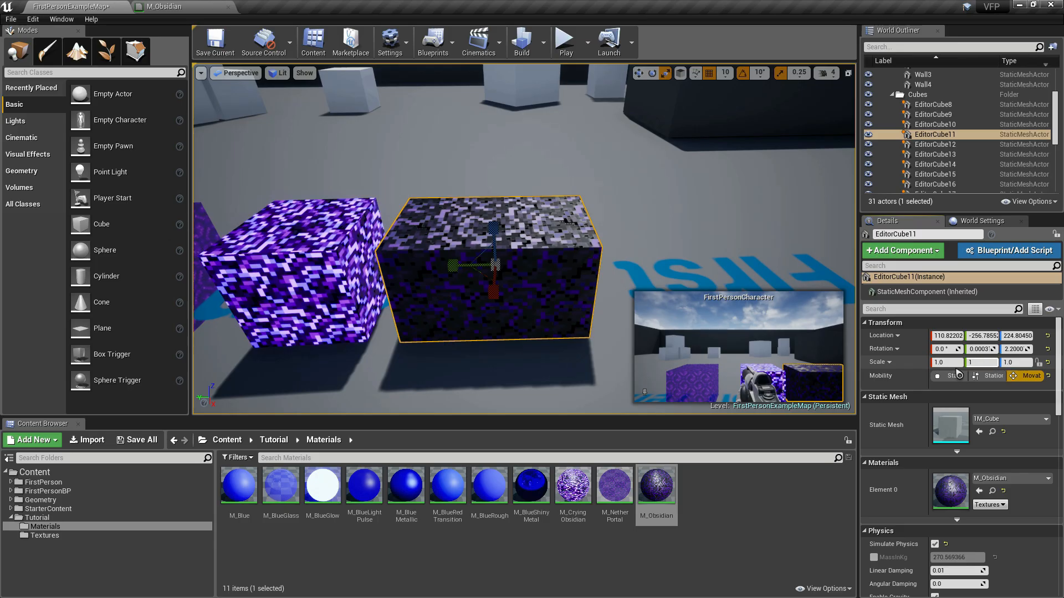
{"action": "key", "text": "Return"}
- Stretch the crying obsidian cube along the Y axis to a scale of 1.25 to test its texture
{"action": "right_click_drag", "start_coordinate": [460, 298], "coordinate": [571, 317]}
{"action": "key", "text": "a"}
{"action": "left_click", "coordinate": [459, 297]}
{"action": "key", "text": "a"}
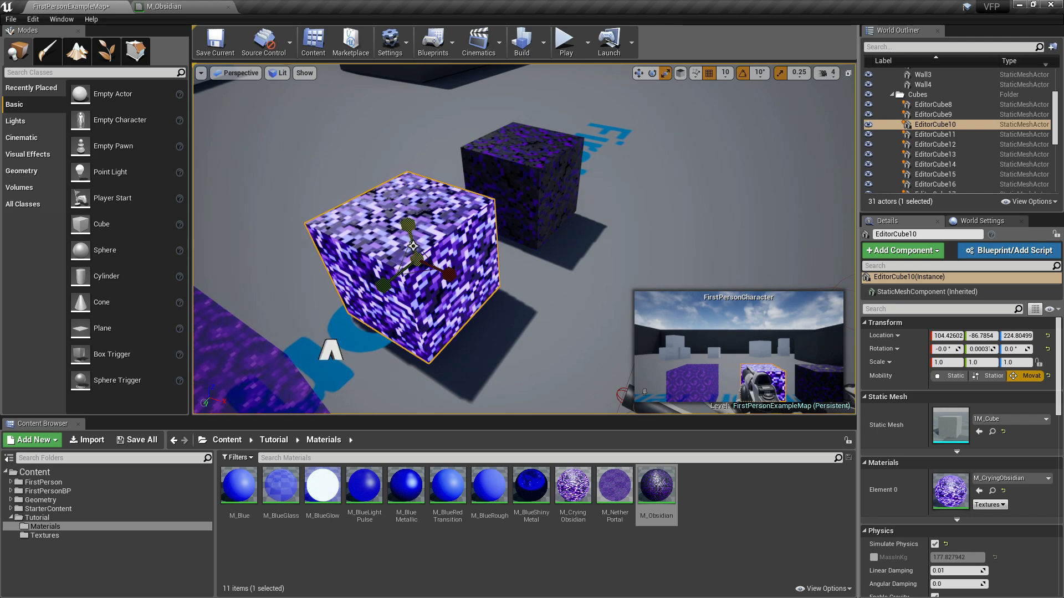
{"action": "key", "text": "d"}
{"action": "right_click_drag", "start_coordinate": [451, 224], "coordinate": [305, 224]}
{"action": "key", "text": "d"}
{"action": "mouse_move", "coordinate": [501, 194]}
{"action": "right_mouse_down"}
{"action": "mouse_move", "coordinate": [412, 195]}
{"action": "mouse_move", "coordinate": [513, 195]}
{"action": "right_mouse_up"}
{"action": "key", "text": "a"}
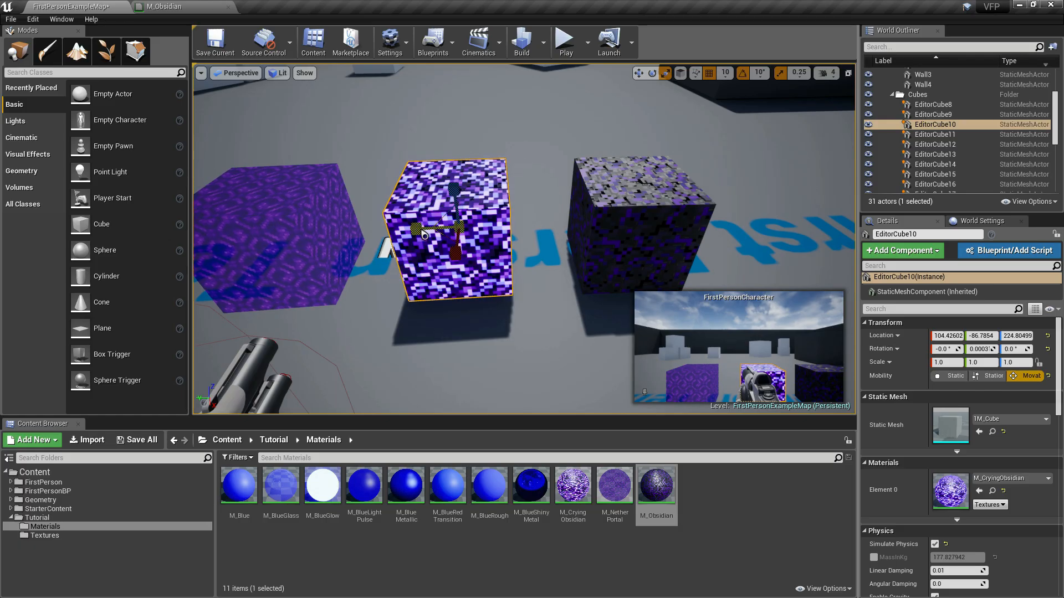
{"action": "left_click_drag", "start_coordinate": [416, 228], "coordinate": [354, 229]}
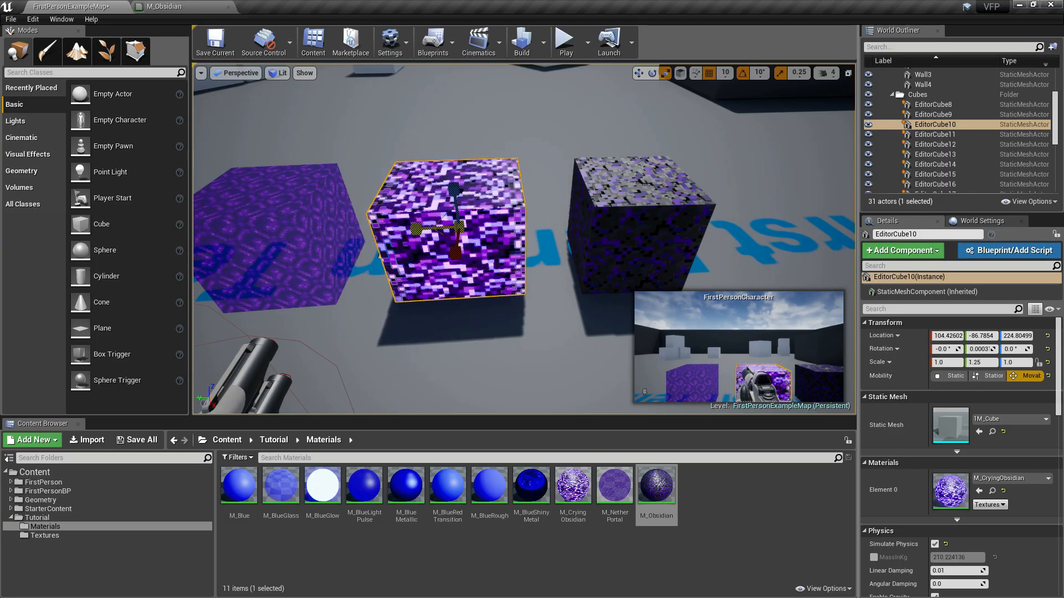
{"action": "mouse_move", "coordinate": [354, 229]}
{"action": "left_mouse_down"}
{"action": "mouse_move", "coordinate": [244, 229]}
{"action": "mouse_move", "coordinate": [365, 229]}
{"action": "mouse_move", "coordinate": [299, 229]}
{"action": "mouse_move", "coordinate": [355, 229]}
{"action": "left_mouse_up"}
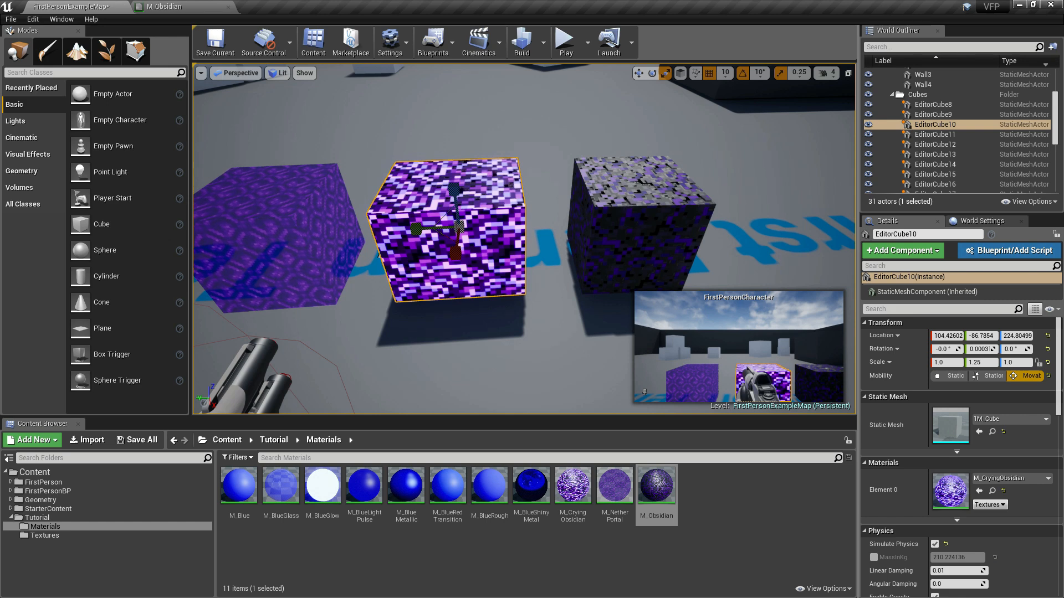
- Set the crying obsidian cube's Y scale back to 1
{"action": "left_click", "coordinate": [645, 218]}
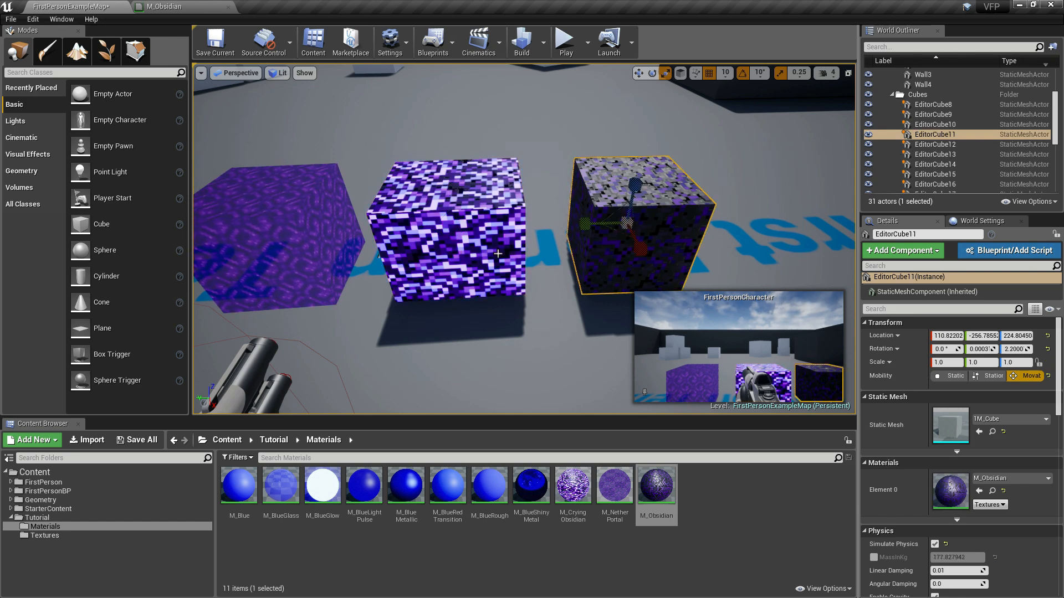
{"action": "left_click", "coordinate": [489, 232]}
{"action": "left_click", "coordinate": [986, 363]}
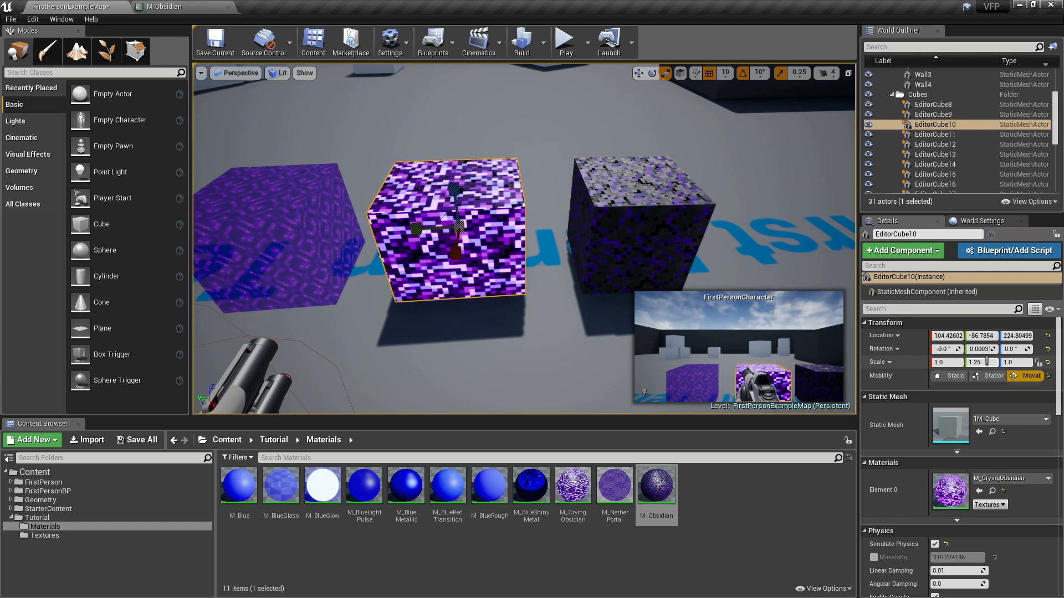
{"action": "type", "text": "1"}
{"action": "key", "text": "Return"}
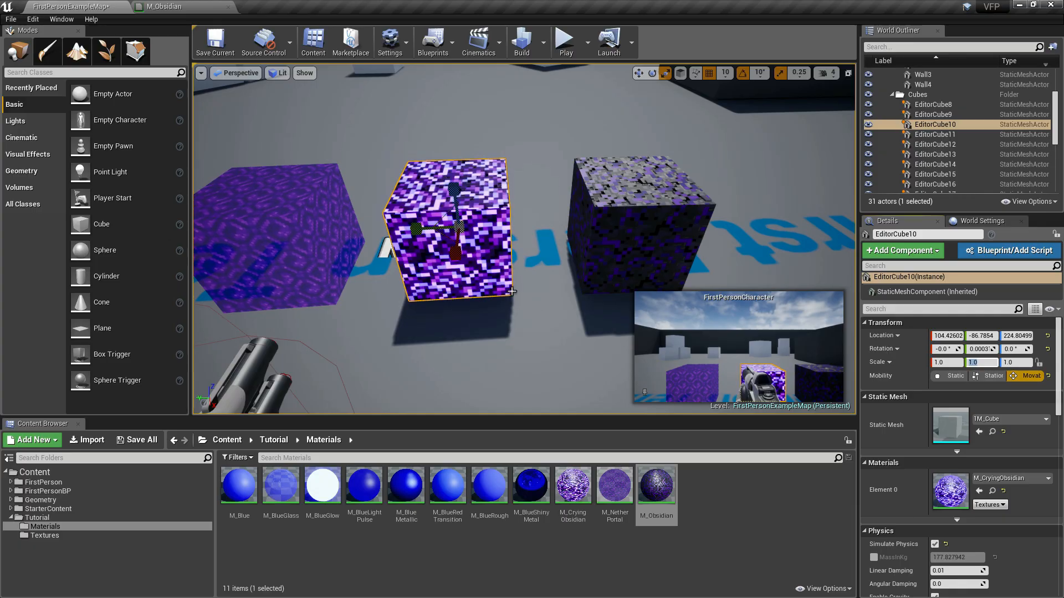
- Select the obsidian cube, switch back to the move tool and open the M_CryingObsidian material for editing
{"action": "right_click", "coordinate": [475, 259]}
{"action": "left_click", "coordinate": [642, 232]}
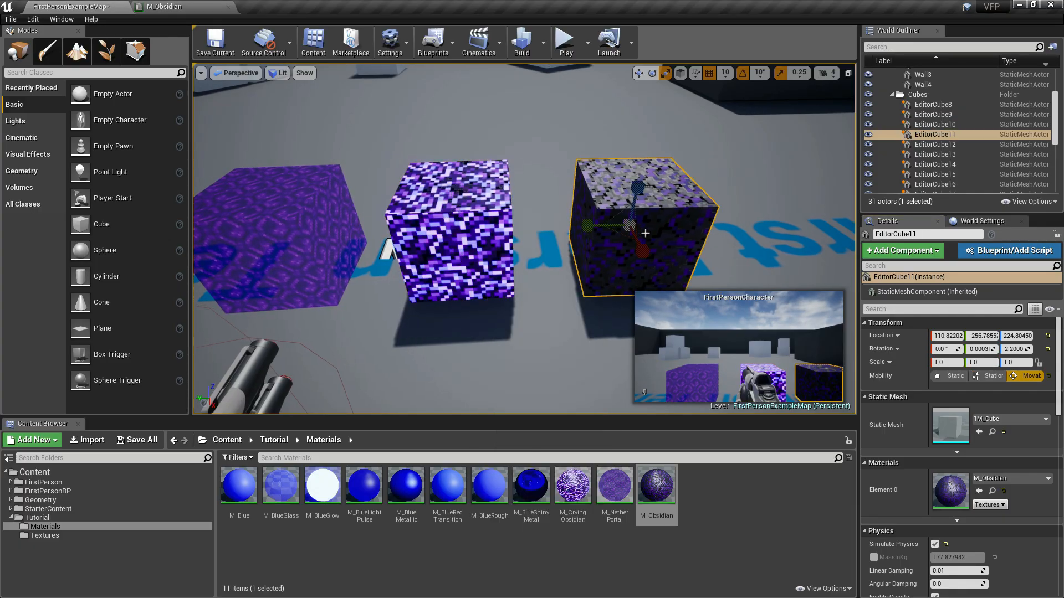
{"action": "left_click", "coordinate": [639, 73]}
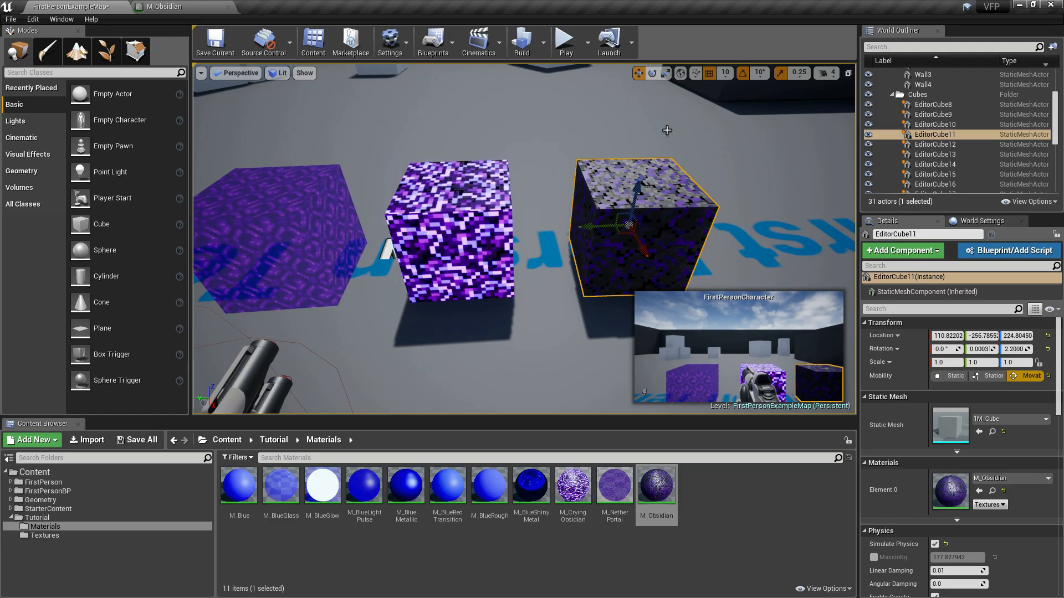
{"action": "double_click", "coordinate": [586, 486]}
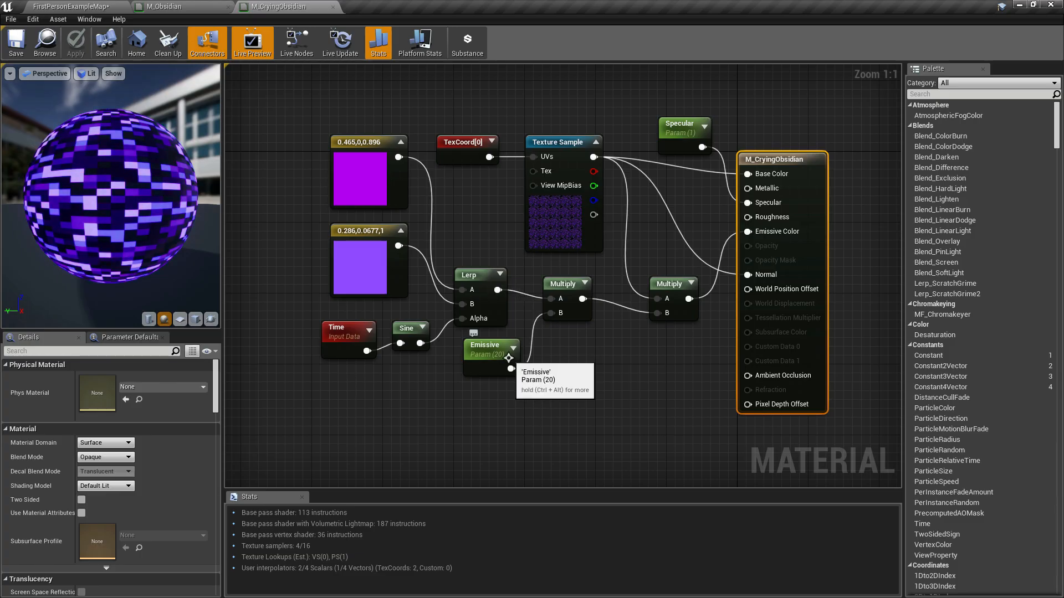
- Delete the TexCoord node that feeds the Texture Sample's UVs in M_CryingObsidian
{"action": "right_click_drag", "start_coordinate": [570, 404], "coordinate": [535, 423]}
{"action": "left_click", "coordinate": [438, 176]}
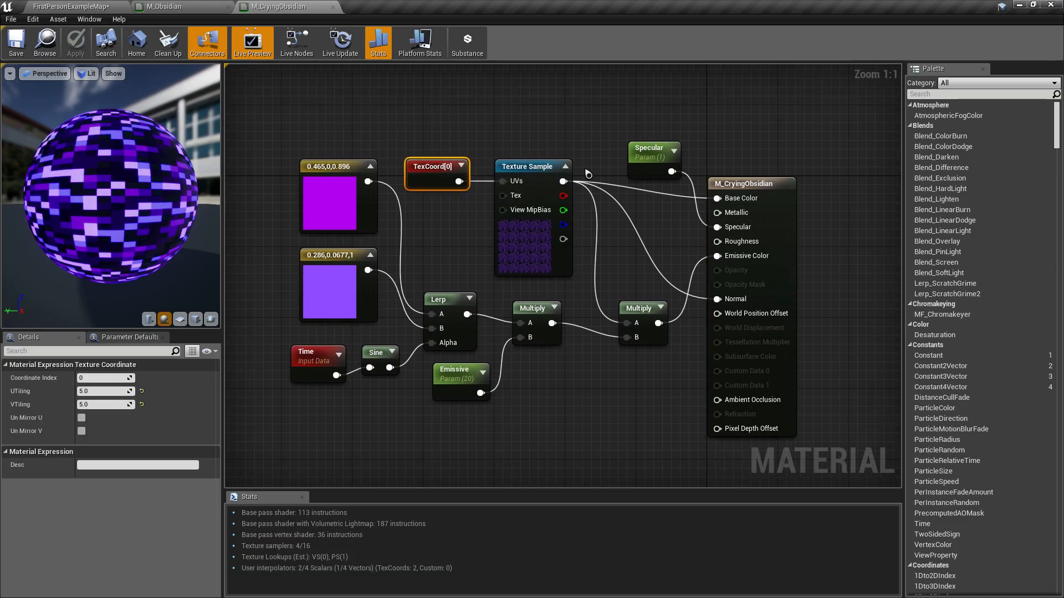
{"action": "key", "text": "Delete"}
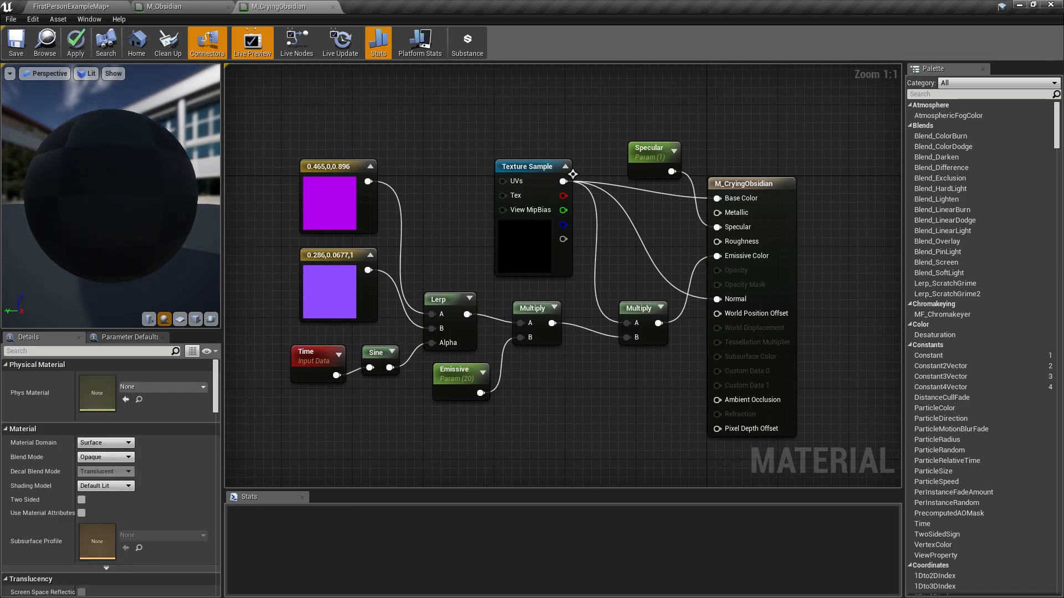
- Bring the first Multiply, the Lerp and the Emissive parameter closer to the second Multiply, with Emissive just under the Lerp
{"action": "right_click_drag", "start_coordinate": [564, 396], "coordinate": [567, 352]}
{"action": "left_click_drag", "start_coordinate": [543, 268], "coordinate": [569, 268]}
{"action": "left_click_drag", "start_coordinate": [464, 339], "coordinate": [482, 357]}
{"action": "left_click_drag", "start_coordinate": [443, 255], "coordinate": [478, 264]}
{"action": "left_click_drag", "start_coordinate": [491, 339], "coordinate": [500, 331]}
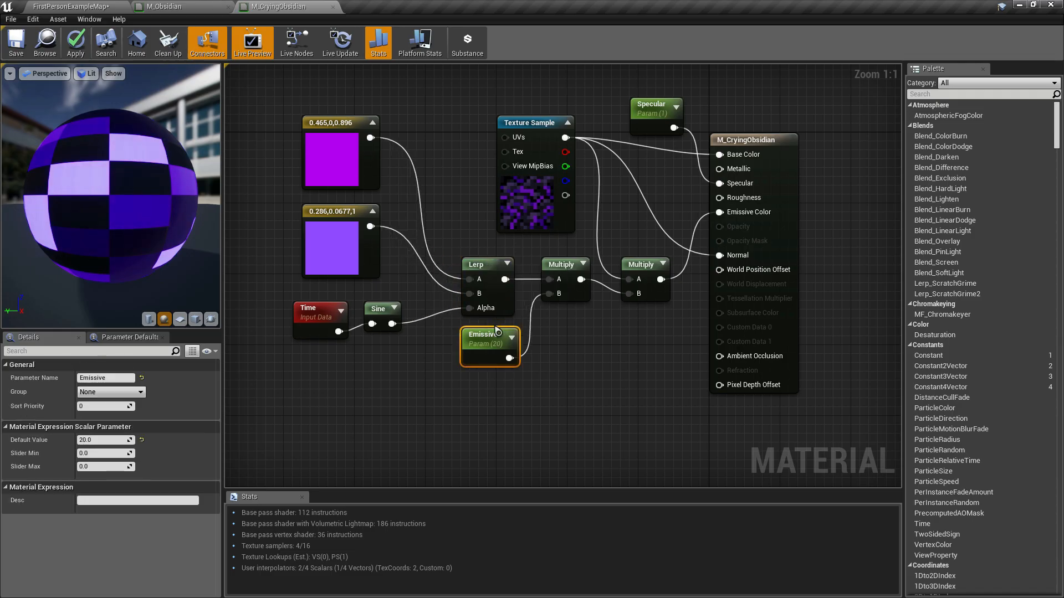
- Move the Time and Sine nodes together well below the Lerp and Emissive nodes
{"action": "left_click_drag", "start_coordinate": [251, 100], "coordinate": [387, 377]}
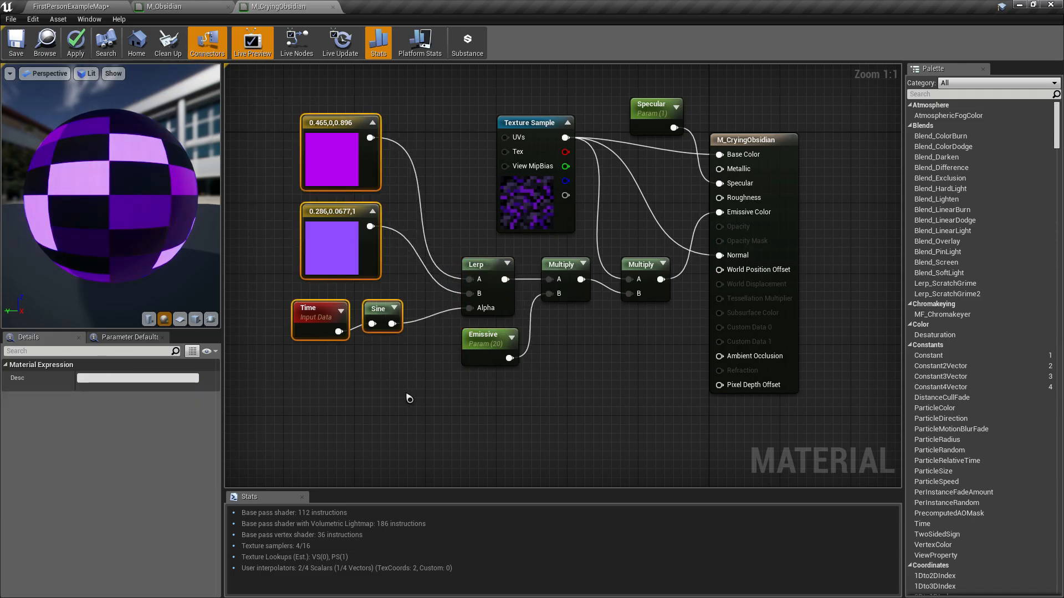
{"action": "left_click", "coordinate": [406, 394]}
{"action": "left_click", "coordinate": [378, 308]}
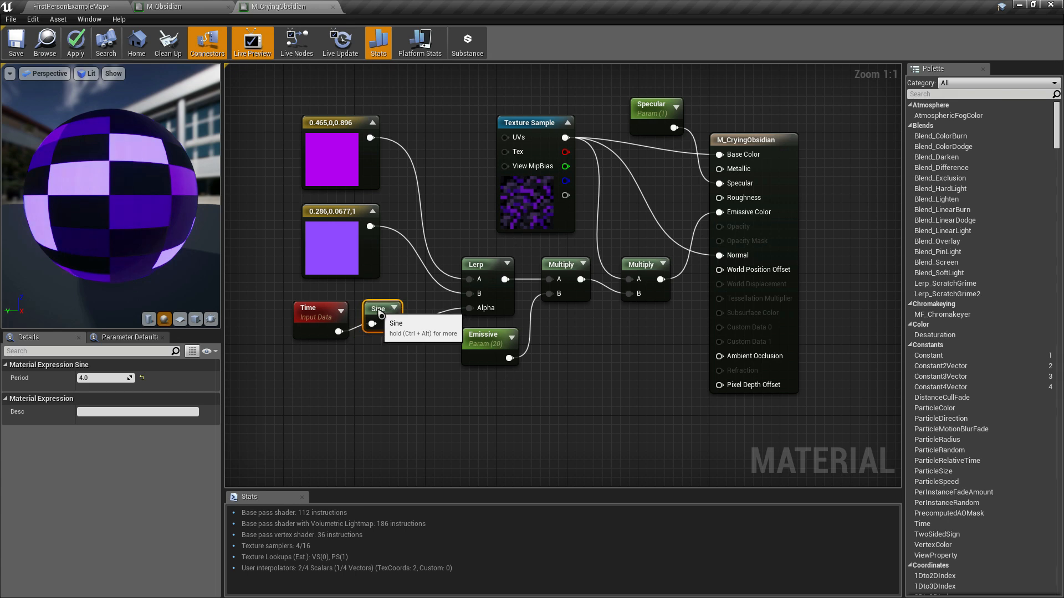
{"action": "left_click", "coordinate": [311, 313], "text": "ctrl"}
{"action": "left_click_drag", "start_coordinate": [382, 313], "coordinate": [400, 420]}
- Move the two colour constants down beside the Lerp, and shift them with Time and Sine until the upper constant aligns with it
{"action": "left_click_drag", "start_coordinate": [276, 100], "coordinate": [391, 312]}
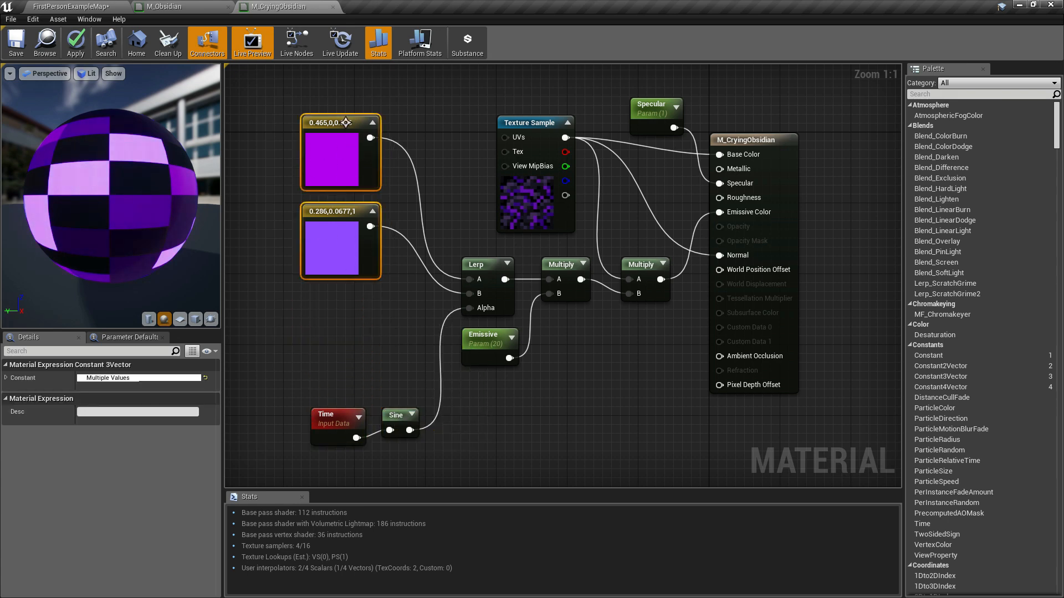
{"action": "left_click_drag", "start_coordinate": [343, 126], "coordinate": [383, 240]}
{"action": "left_click_drag", "start_coordinate": [285, 204], "coordinate": [423, 471]}
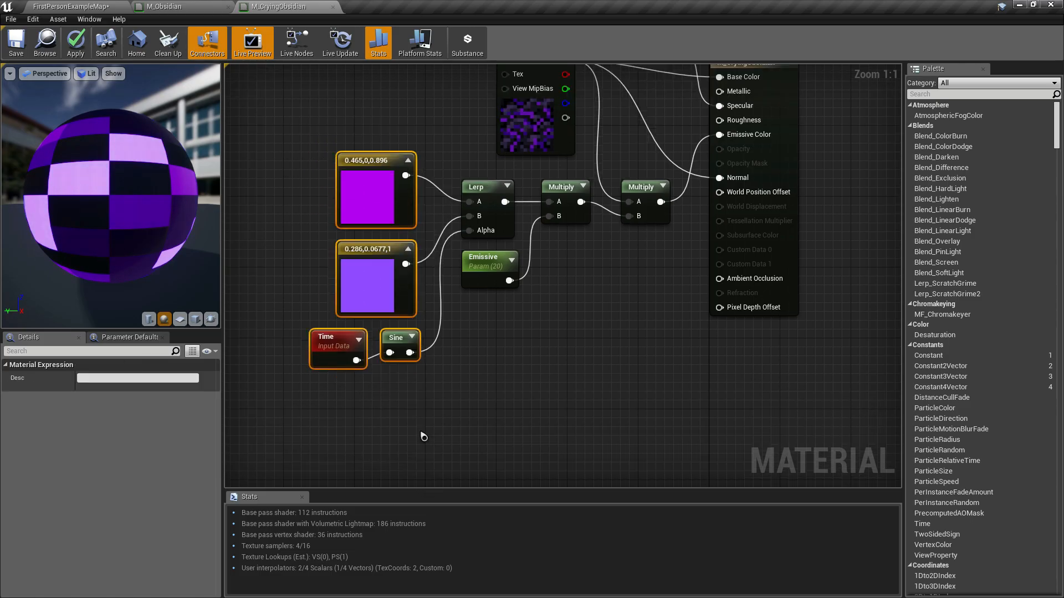
{"action": "left_click_drag", "start_coordinate": [397, 164], "coordinate": [406, 192]}
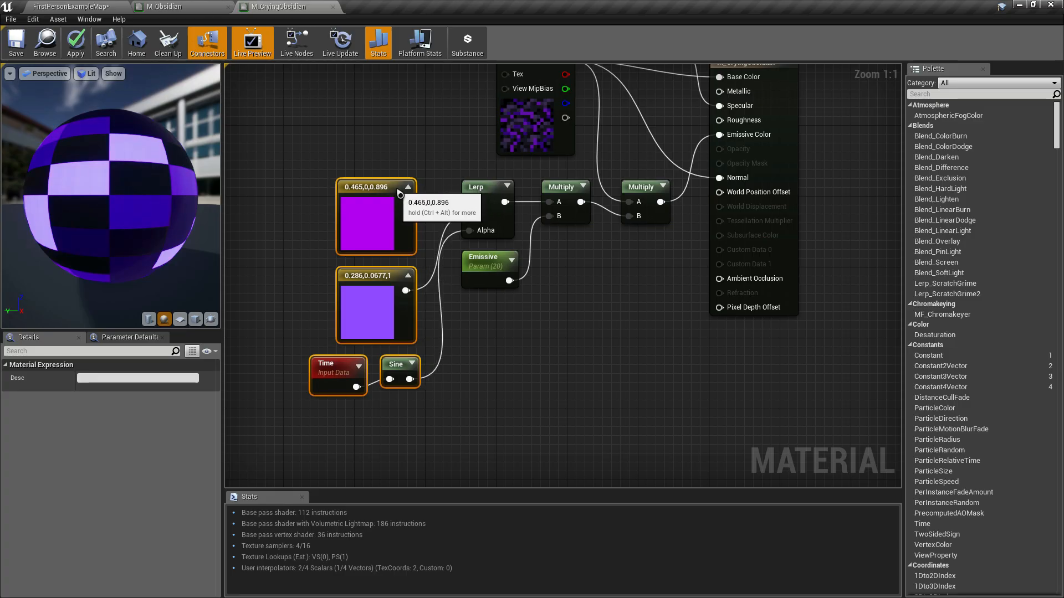
- Shift the Texture Sample node away from the material output and convert it to a Texture Object
{"action": "right_click_drag", "start_coordinate": [417, 158], "coordinate": [405, 292]}
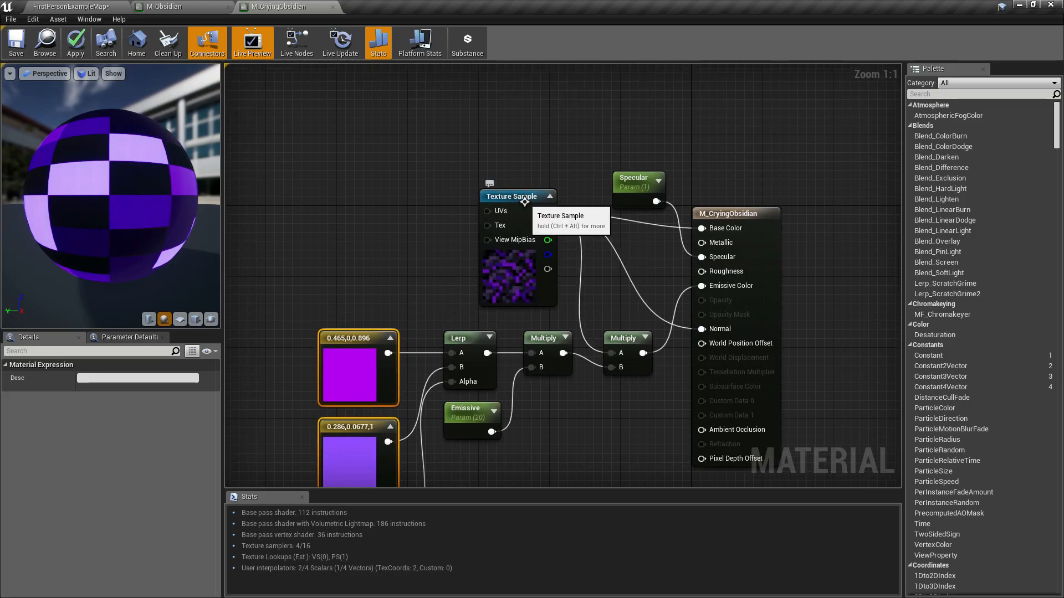
{"action": "left_click_drag", "start_coordinate": [530, 201], "coordinate": [484, 192]}
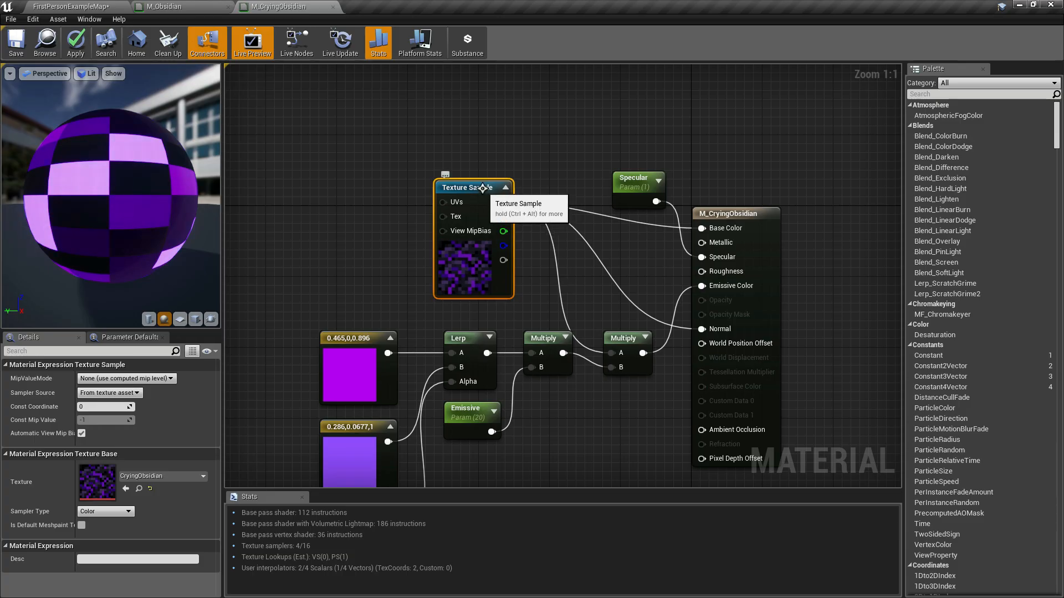
{"action": "right_click", "coordinate": [487, 193]}
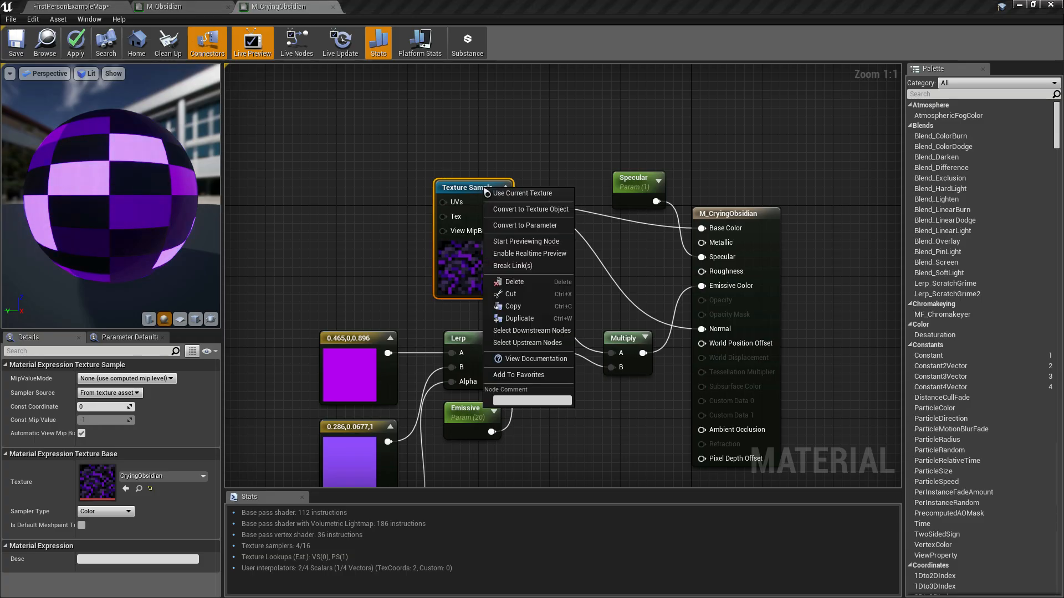
{"action": "left_click", "coordinate": [561, 210]}
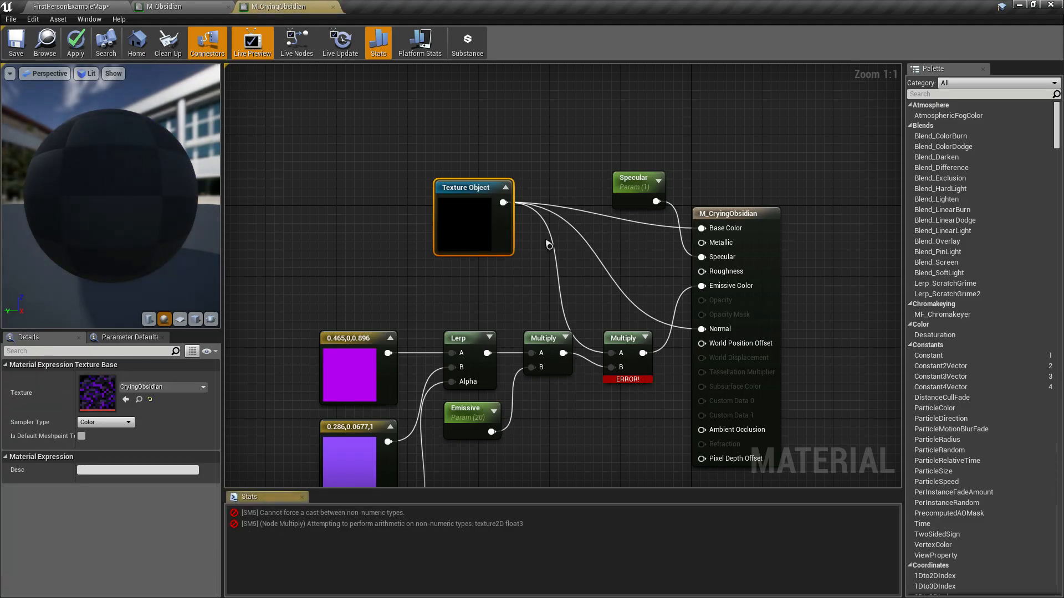
- Disconnect the Texture Object from the second Multiply, Base Color and Normal inputs
{"action": "left_click", "coordinate": [562, 304], "text": "alt"}
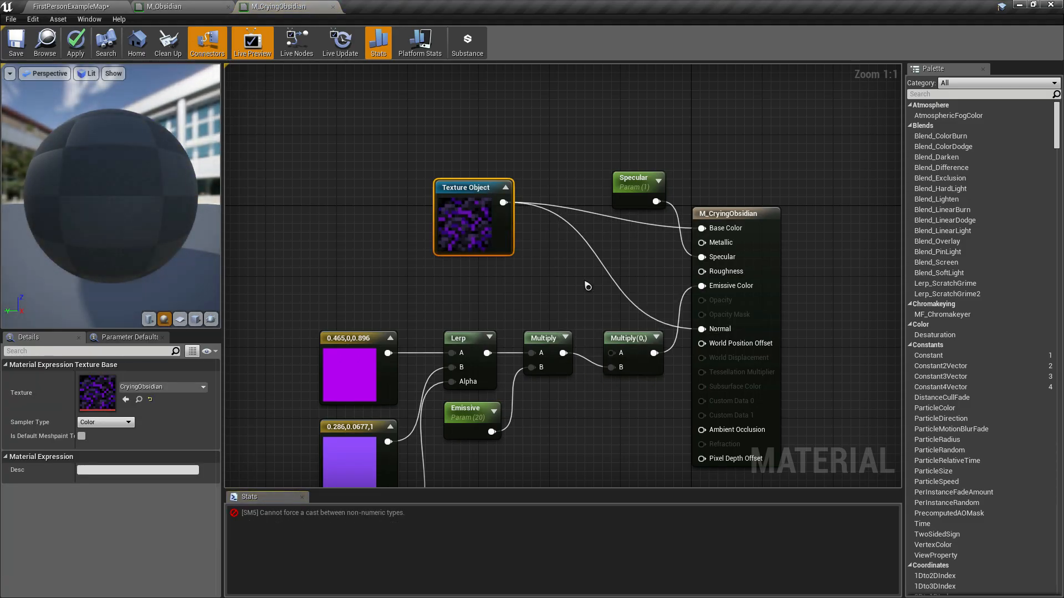
{"action": "left_click", "coordinate": [613, 273]}
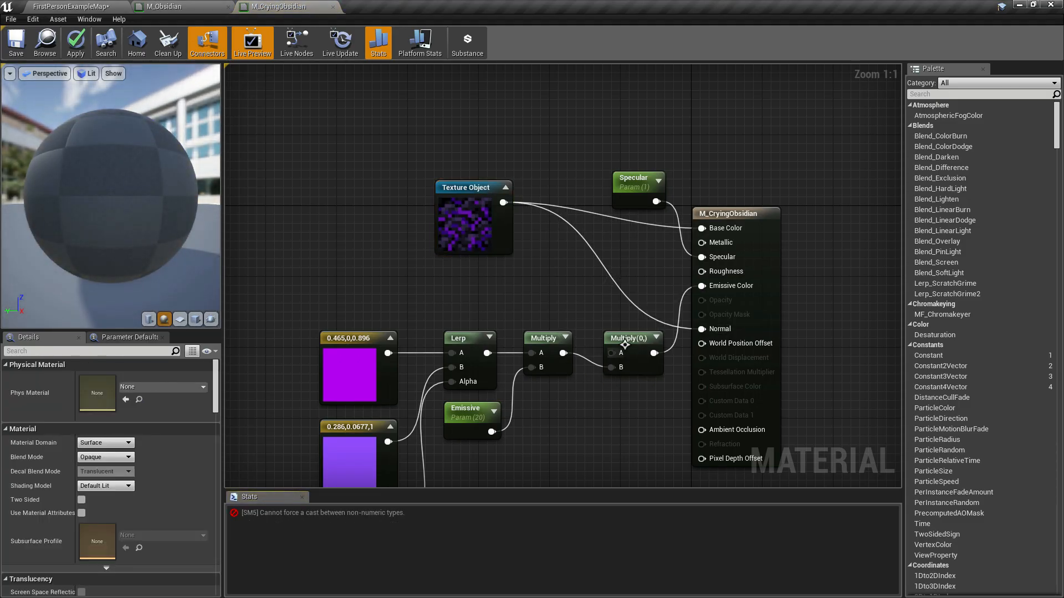
{"action": "left_click", "coordinate": [626, 291], "text": "alt"}
{"action": "left_click", "coordinate": [641, 226], "text": "alt"}
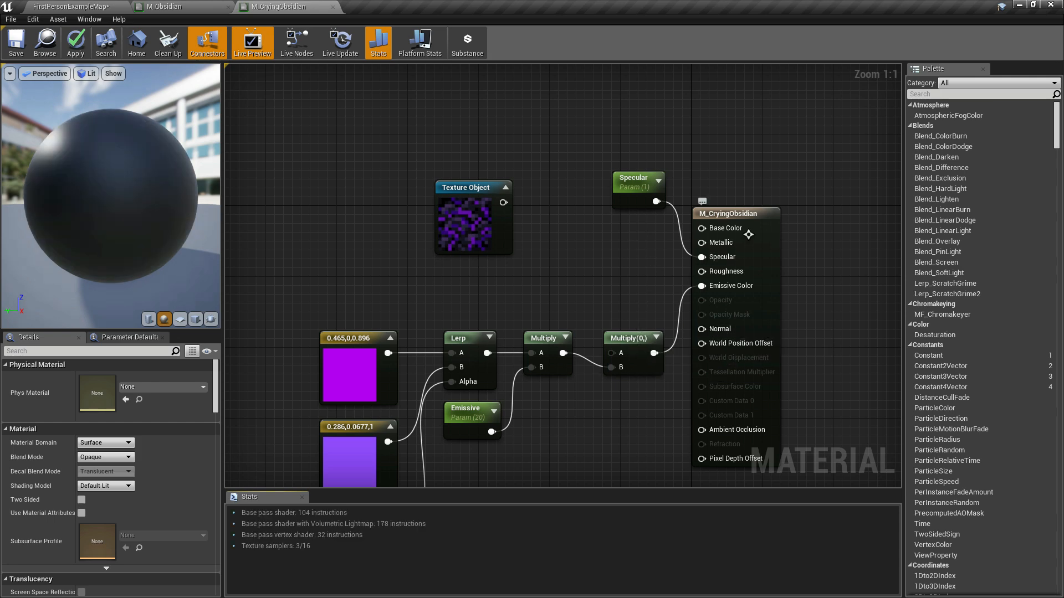
- Move the Texture Object further from the material output and feed it into a new WorldAlignedTexture node
{"action": "mouse_move", "coordinate": [452, 190]}
{"action": "left_mouse_down"}
{"action": "mouse_move", "coordinate": [316, 173]}
{"action": "mouse_move", "coordinate": [410, 198]}
{"action": "mouse_move", "coordinate": [436, 186]}
{"action": "mouse_move", "coordinate": [428, 176]}
{"action": "mouse_move", "coordinate": [444, 195]}
{"action": "left_mouse_up"}
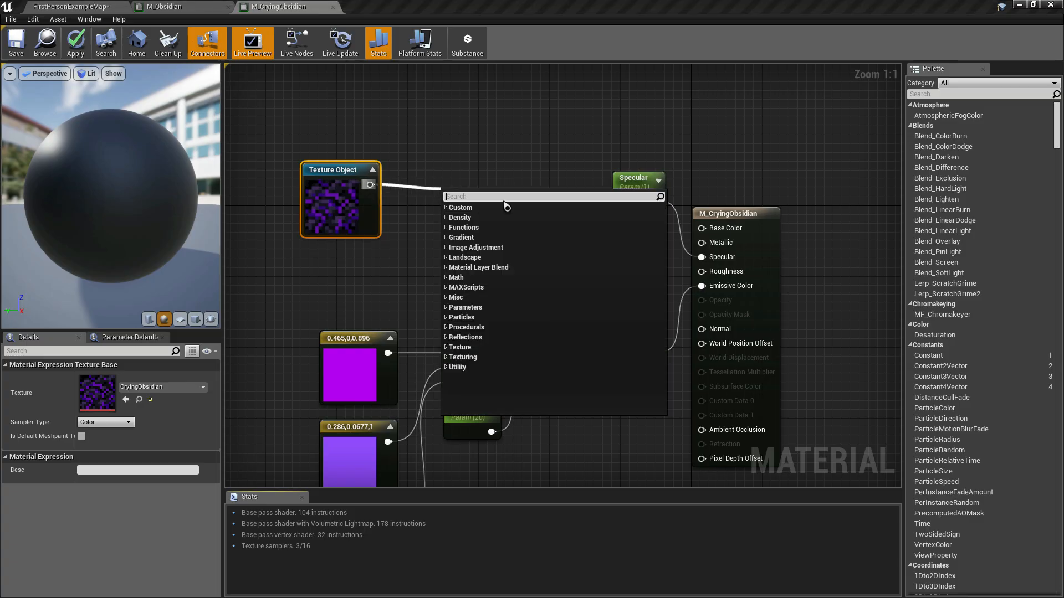
{"action": "type", "text": "world"}
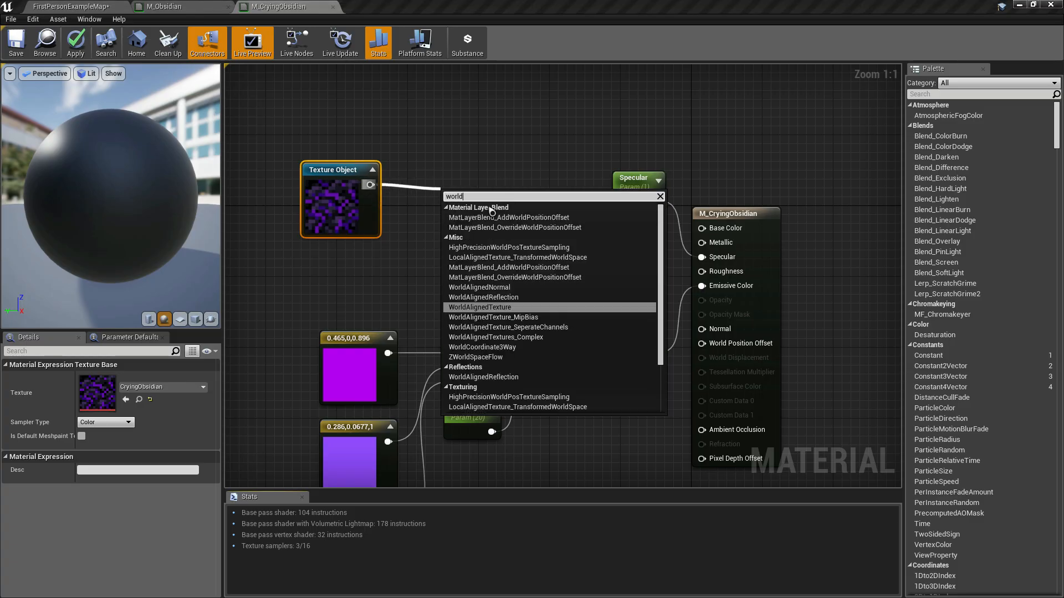
{"action": "key", "text": "Return"}
- Line up the Texture Object with the WorldAlignedTexture node, and shift both slightly away from the Specular parameter
{"action": "left_click_drag", "start_coordinate": [514, 194], "coordinate": [491, 184]}
{"action": "left_click", "coordinate": [346, 184]}
{"action": "left_click_drag", "start_coordinate": [346, 184], "coordinate": [363, 193]}
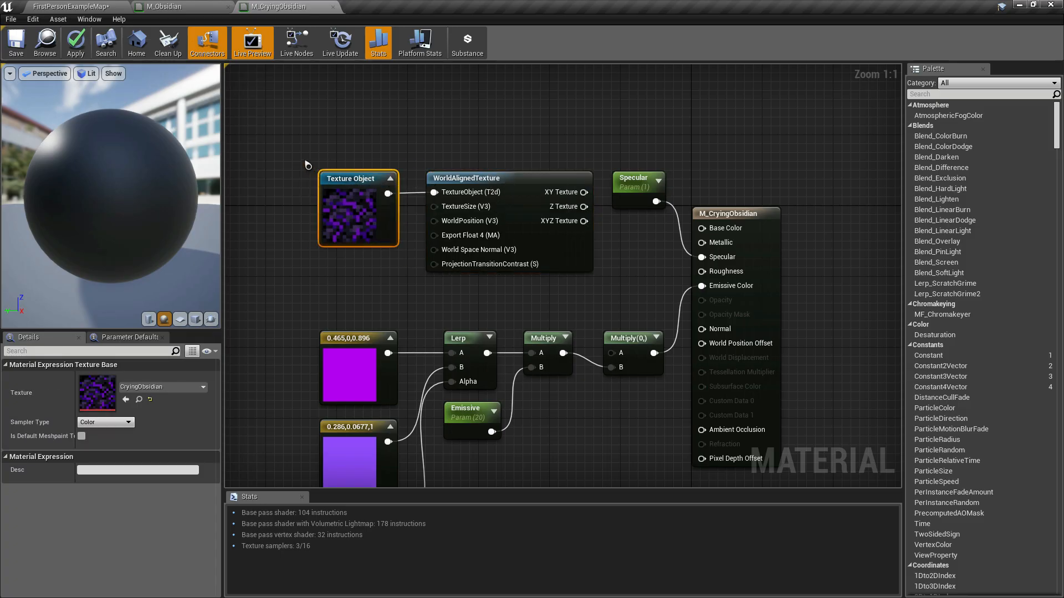
{"action": "left_click_drag", "start_coordinate": [308, 165], "coordinate": [566, 244]}
{"action": "left_click_drag", "start_coordinate": [549, 205], "coordinate": [522, 204]}
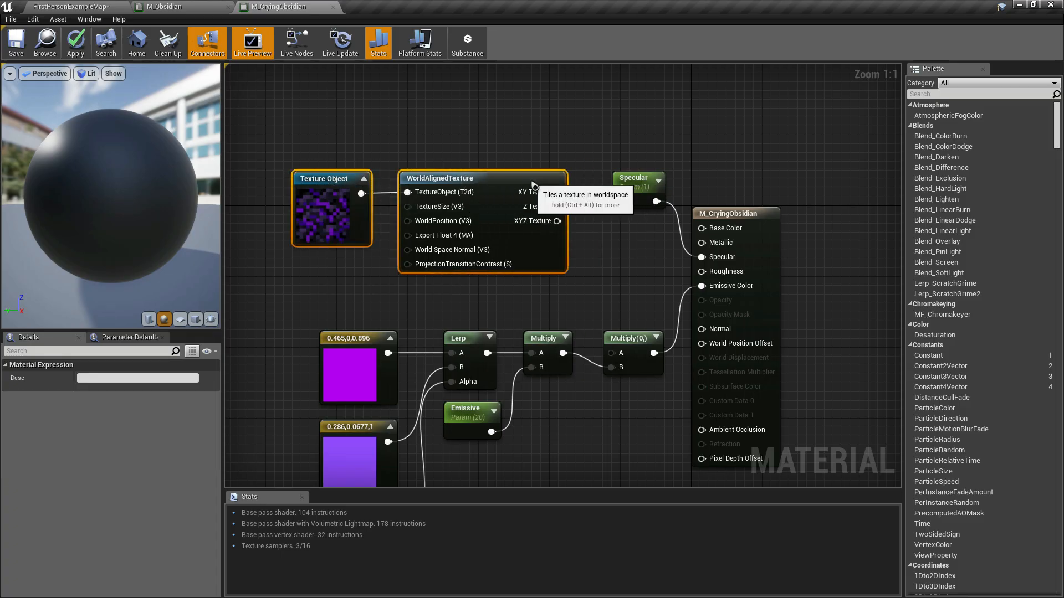
{"action": "left_click", "coordinate": [613, 255]}
{"action": "right_click_drag", "start_coordinate": [614, 274], "coordinate": [651, 208]}
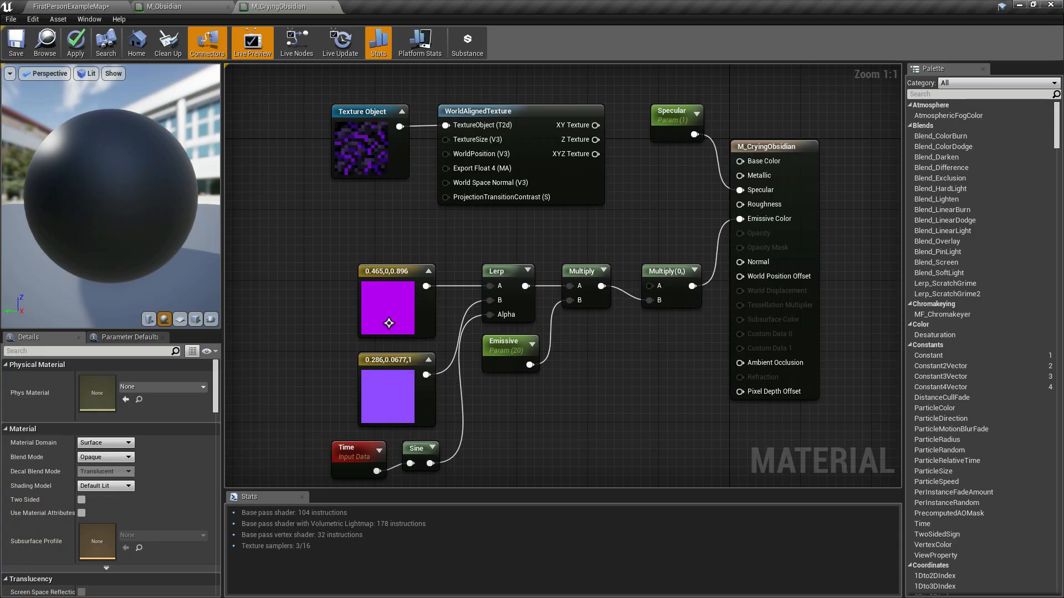
- Move the two colour constants, Time and Sine together up and away from the Lerp, closer beneath the Texture Object
{"action": "left_click_drag", "start_coordinate": [346, 258], "coordinate": [429, 483]}
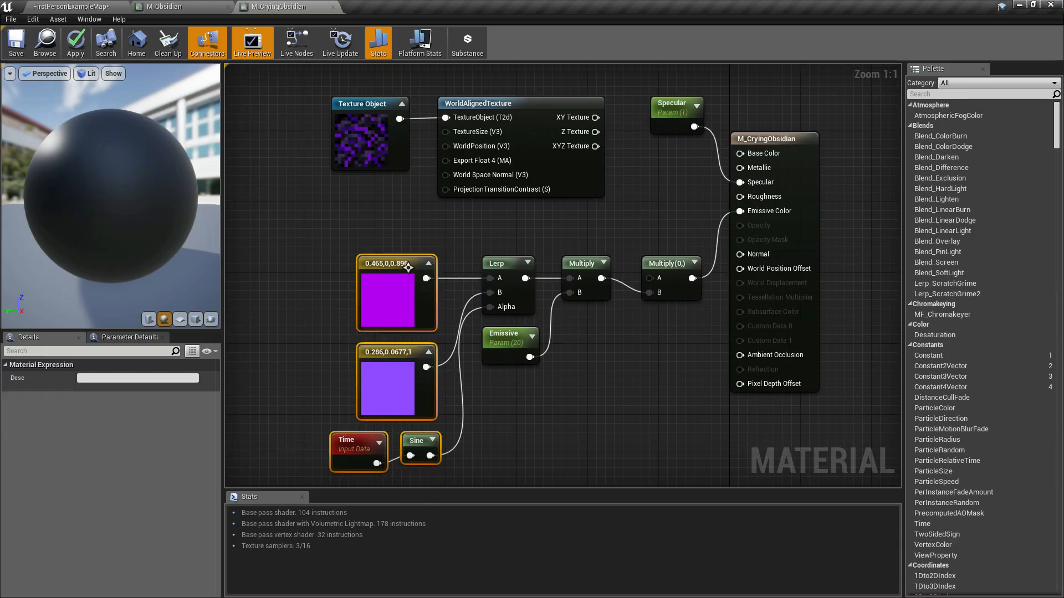
{"action": "left_click", "coordinate": [403, 234]}
{"action": "left_click_drag", "start_coordinate": [340, 215], "coordinate": [427, 461]}
{"action": "left_click_drag", "start_coordinate": [411, 260], "coordinate": [382, 198]}
{"action": "right_click_drag", "start_coordinate": [580, 356], "coordinate": [570, 387]}
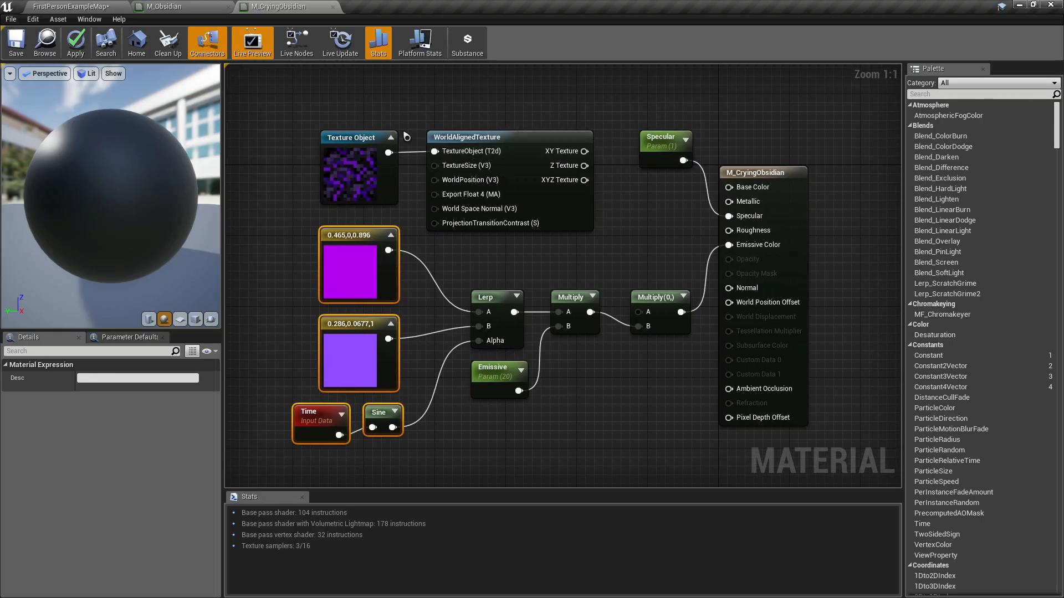
- Copy the Size parameter from M_Obsidian and paste it into the M_CryingObsidian graph
{"action": "left_click", "coordinate": [200, 9]}
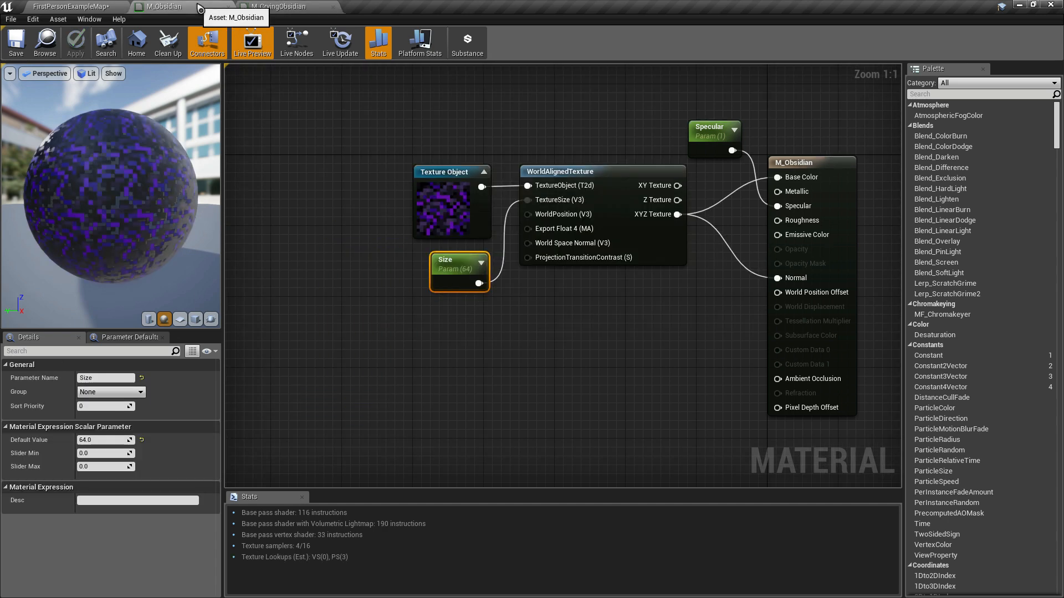
{"action": "right_click", "coordinate": [461, 258]}
{"action": "left_click", "coordinate": [511, 343]}
{"action": "left_click", "coordinate": [303, 17]}
{"action": "right_click_drag", "start_coordinate": [452, 265], "coordinate": [467, 245]}
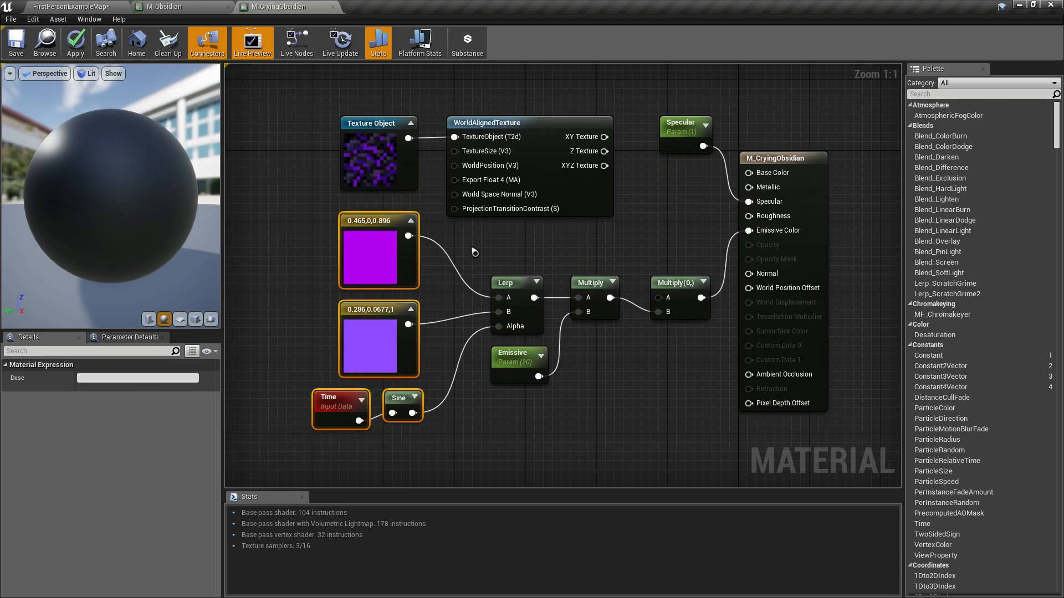
{"action": "right_click", "coordinate": [474, 252]}
{"action": "left_click", "coordinate": [472, 232]}
{"action": "key", "text": "ctrl+v"}
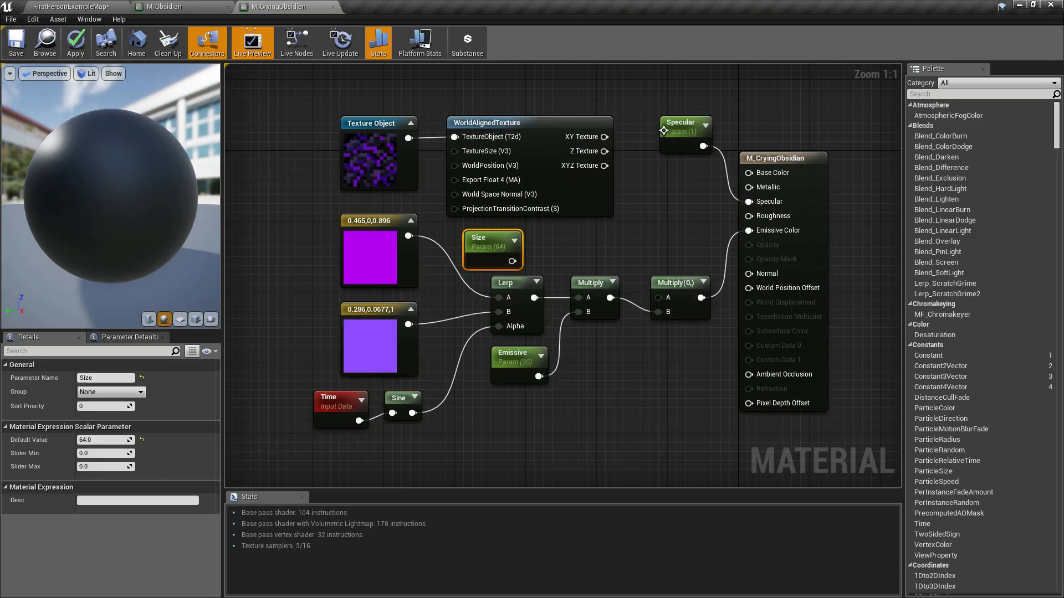
- Move the Specular parameter, the second Multiply and the material output together, further from the other nodes
{"action": "left_click", "coordinate": [683, 133]}
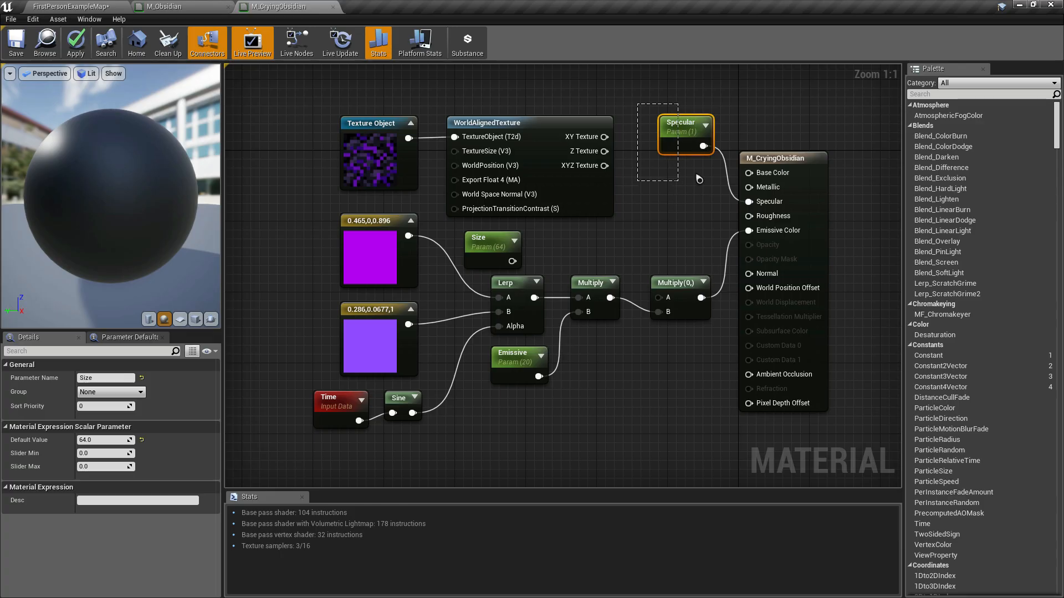
{"action": "left_click", "coordinate": [702, 215]}
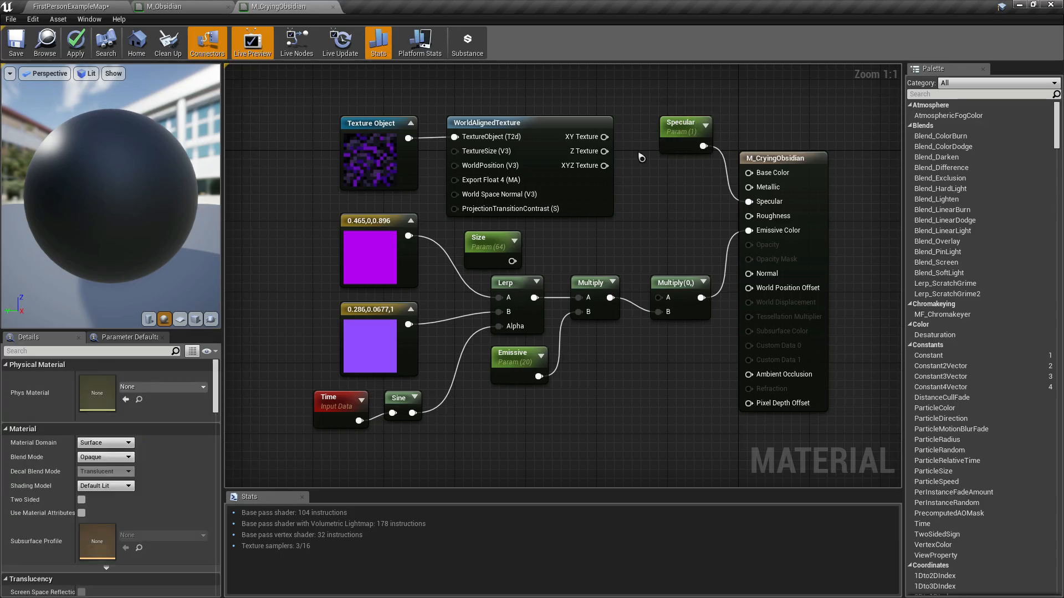
{"action": "left_click_drag", "start_coordinate": [641, 158], "coordinate": [787, 333]}
{"action": "left_click_drag", "start_coordinate": [770, 165], "coordinate": [832, 174]}
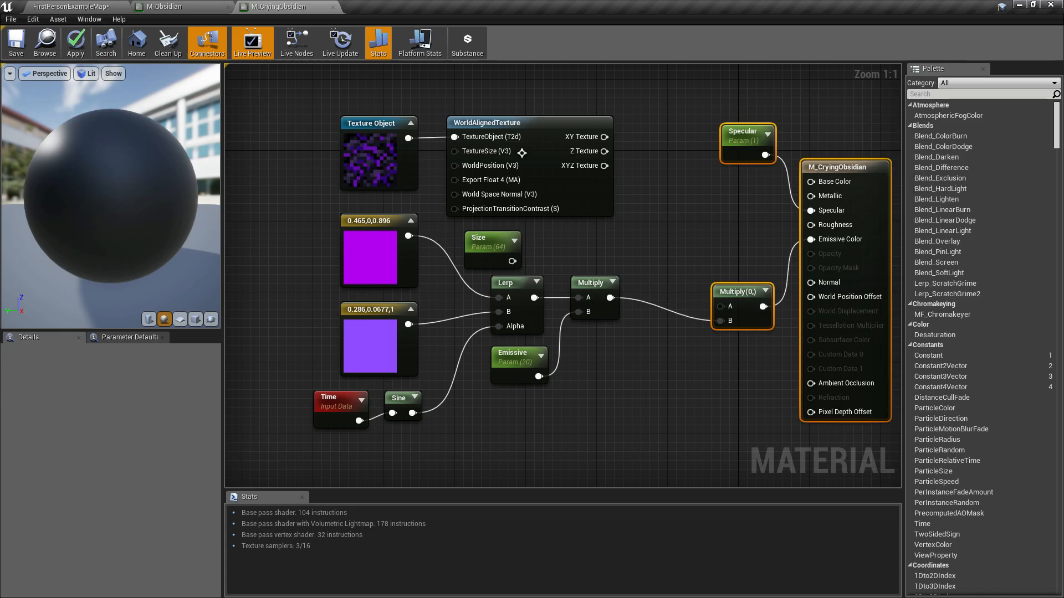
- Move the Texture Object and WorldAlignedTexture nodes together up and closer to the Specular parameter
{"action": "left_click_drag", "start_coordinate": [386, 111], "coordinate": [654, 224]}
{"action": "left_click_drag", "start_coordinate": [567, 123], "coordinate": [621, 96]}
{"action": "left_click", "coordinate": [465, 190]}
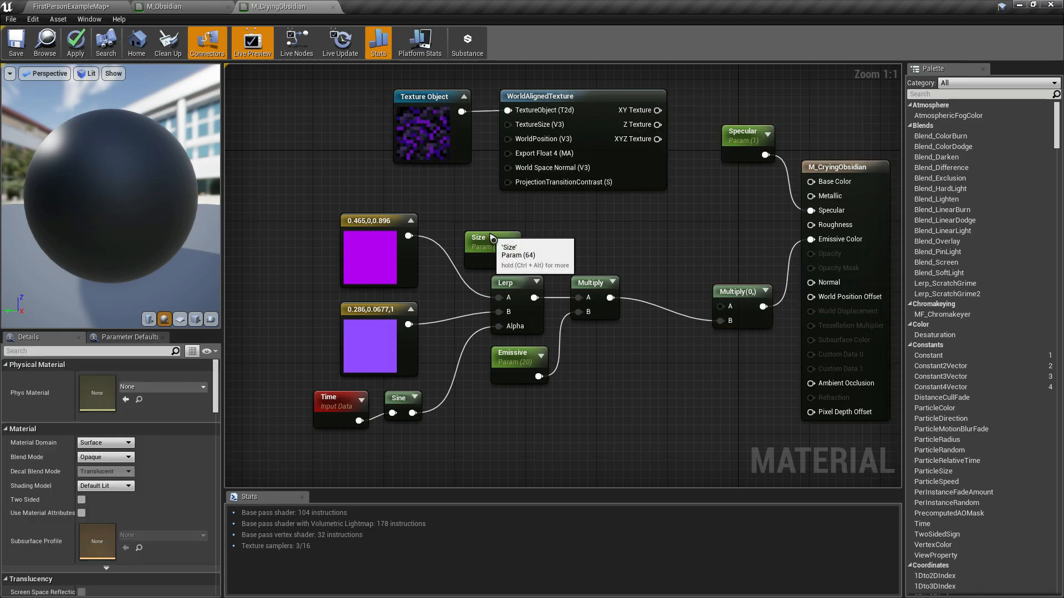
- Place the Size parameter just under the Texture Object and connect it to the TextureSize input of WorldAlignedTexture
{"action": "left_click_drag", "start_coordinate": [492, 238], "coordinate": [448, 185]}
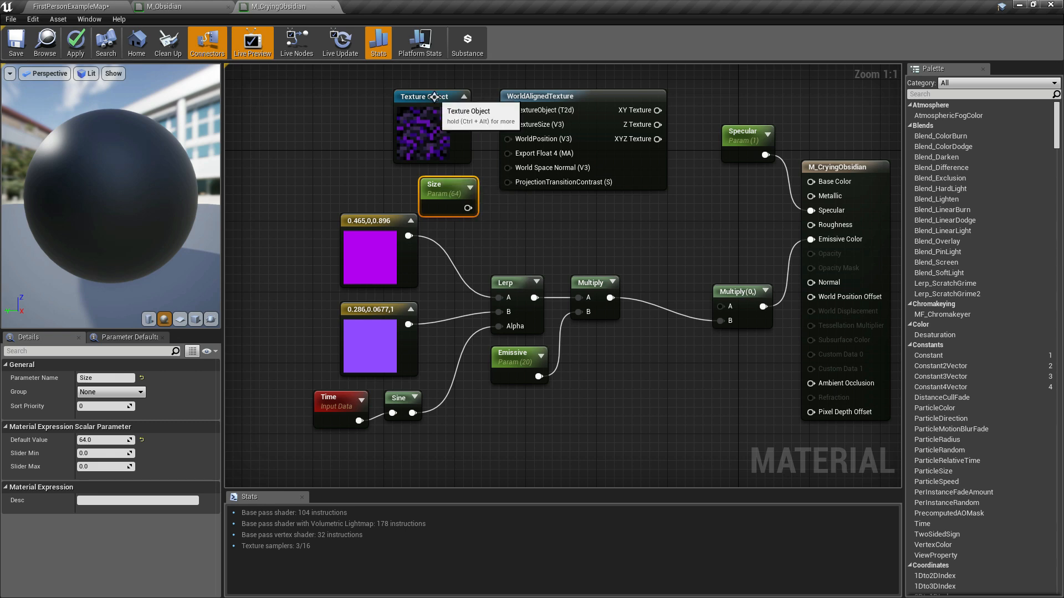
{"action": "left_click_drag", "start_coordinate": [434, 97], "coordinate": [442, 97]}
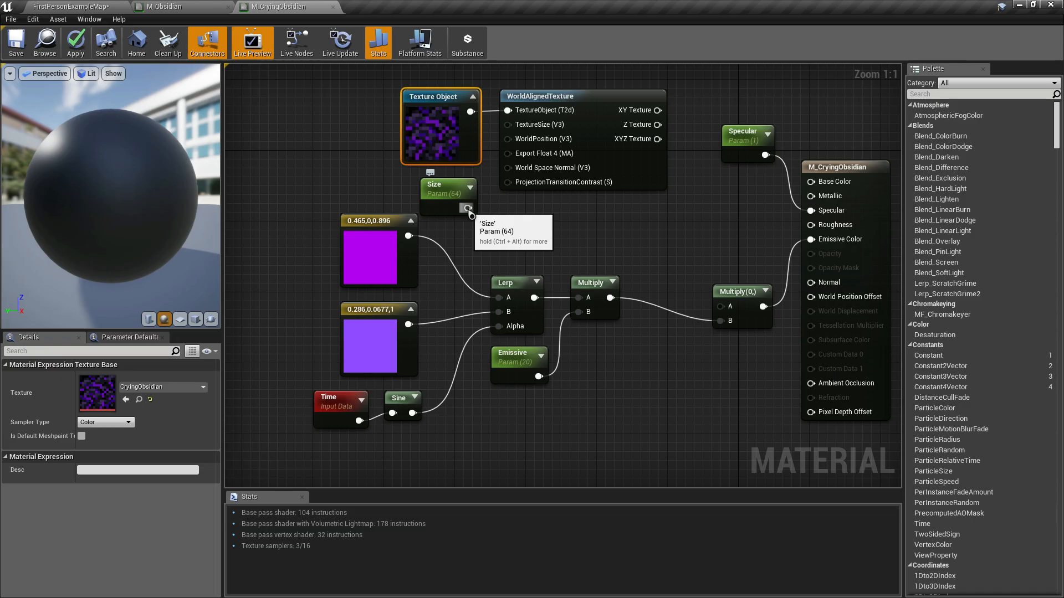
{"action": "left_click_drag", "start_coordinate": [469, 210], "coordinate": [524, 133]}
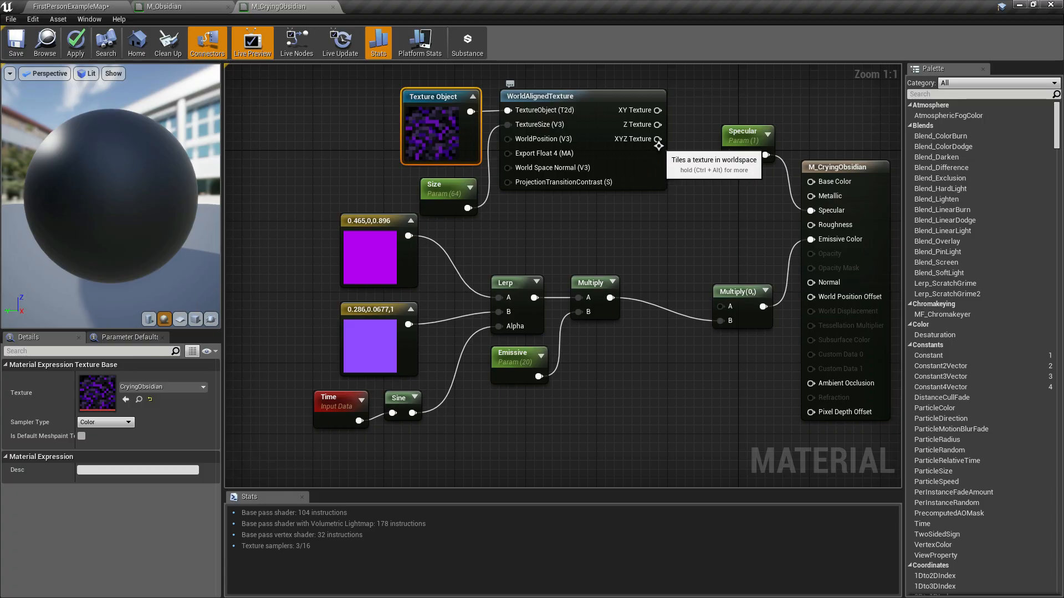
- Connect the XYZ Texture output to Base Color, Normal and input A of the second Multiply, nudging WorldAlignedTexture slightly down
{"action": "left_click_drag", "start_coordinate": [657, 139], "coordinate": [811, 181]}
{"action": "mouse_move", "coordinate": [657, 139]}
{"action": "left_mouse_down"}
{"action": "mouse_move", "coordinate": [697, 201]}
{"action": "mouse_move", "coordinate": [810, 282]}
{"action": "left_mouse_up"}
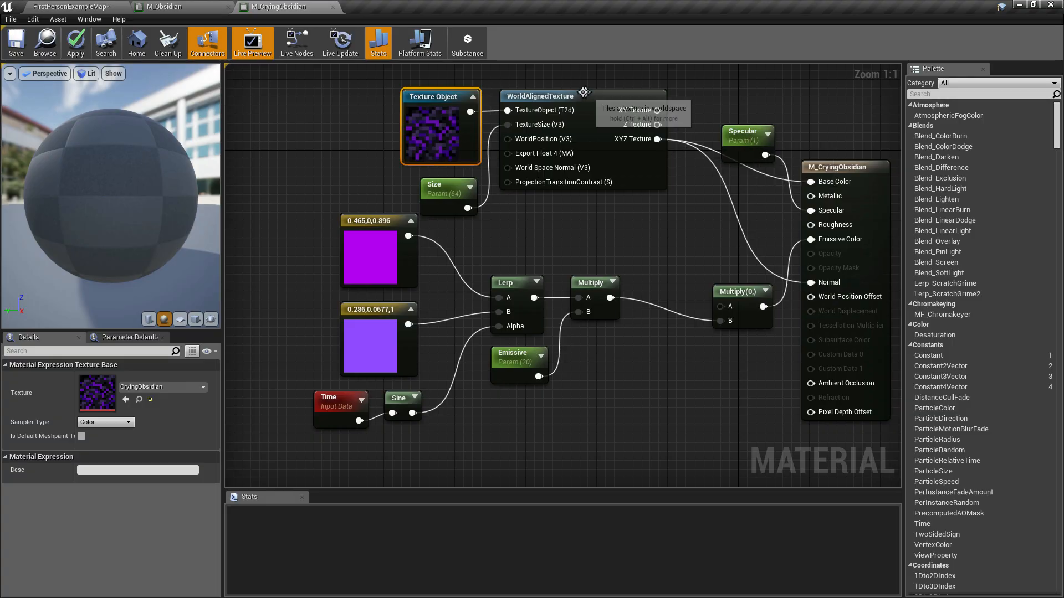
{"action": "left_click_drag", "start_coordinate": [583, 104], "coordinate": [592, 131]}
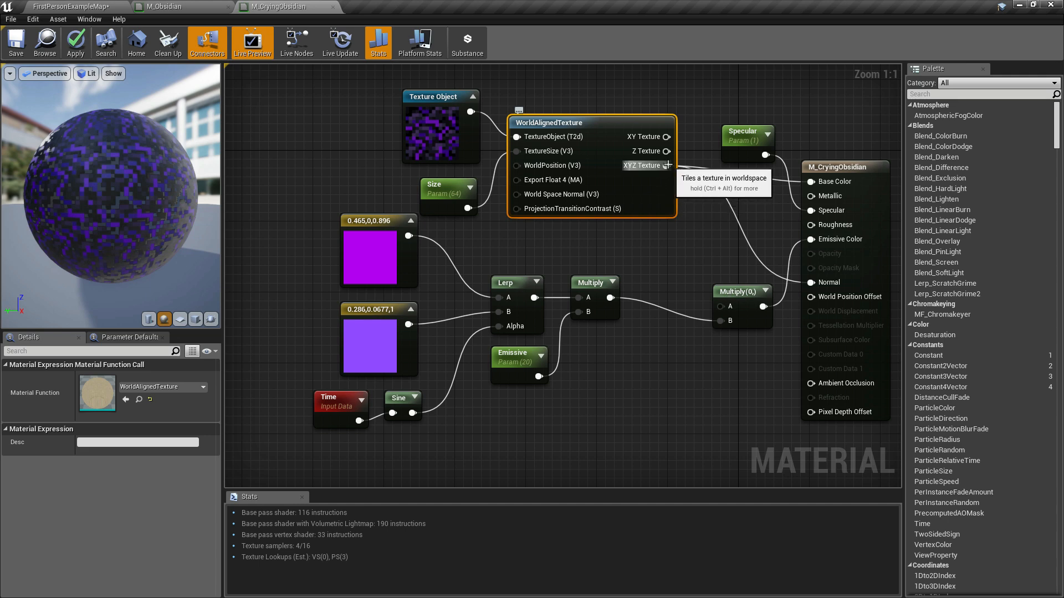
{"action": "left_click_drag", "start_coordinate": [666, 165], "coordinate": [724, 313]}
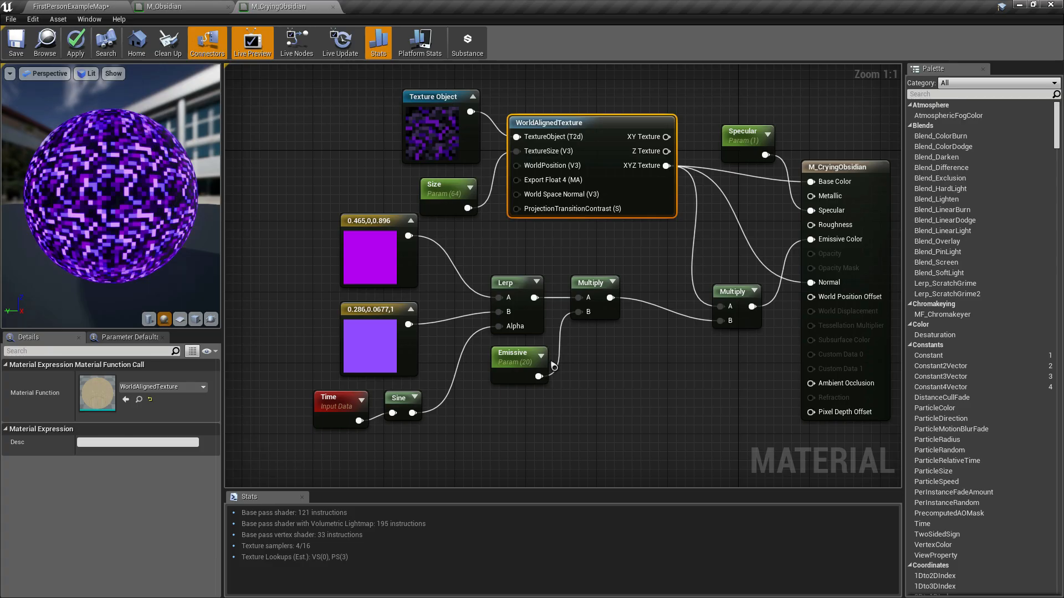
- Rotate the preview sphere to check the glow, apply the M_CryingObsidian changes and return to the FirstPersonExampleMap level
{"action": "right_click_drag", "start_coordinate": [659, 397], "coordinate": [642, 390]}
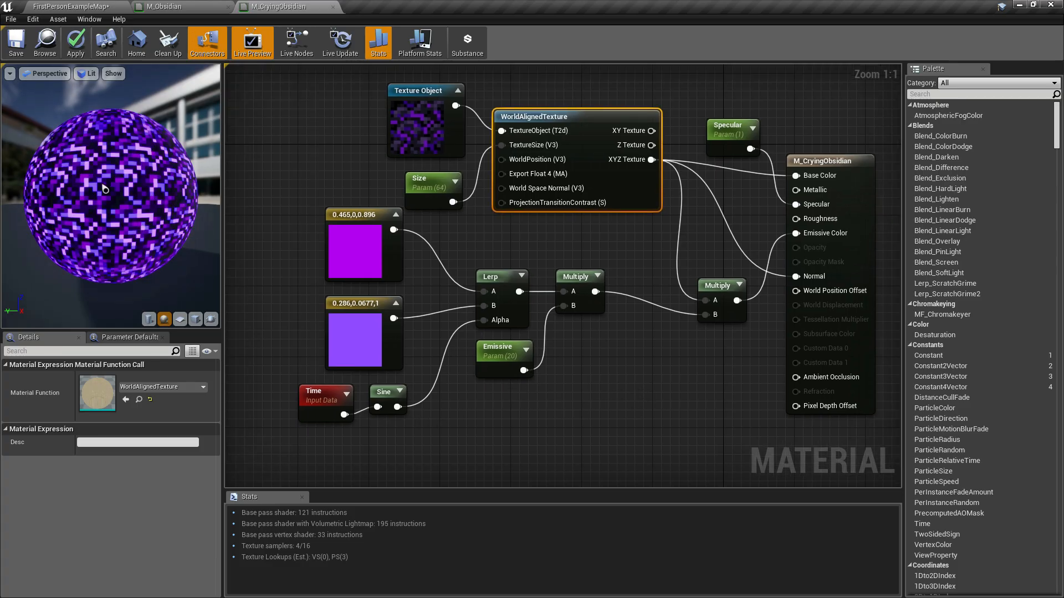
{"action": "left_click_drag", "start_coordinate": [105, 187], "coordinate": [112, 130]}
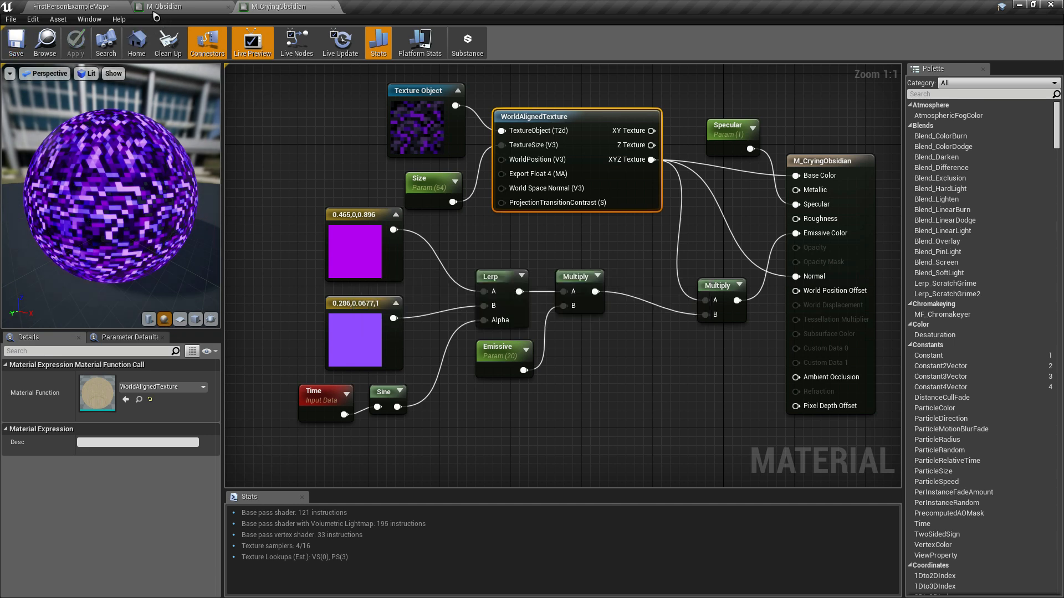
{"action": "left_click", "coordinate": [90, 8]}
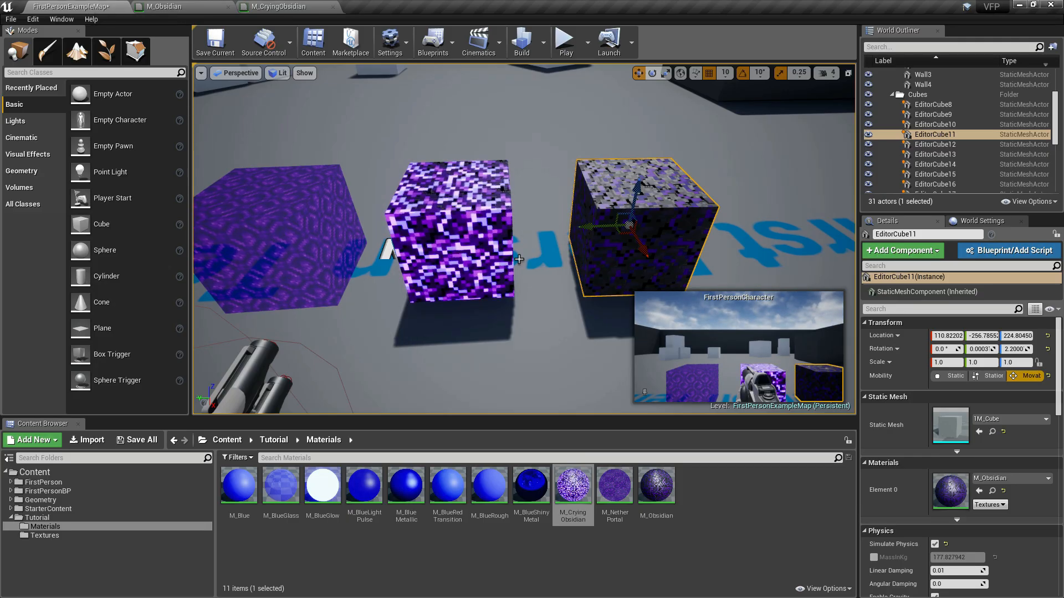
- Stretch the M_CryingObsidian cube along one axis to test its texture, restore its size and return to the Move tool
{"action": "left_click", "coordinate": [484, 256]}
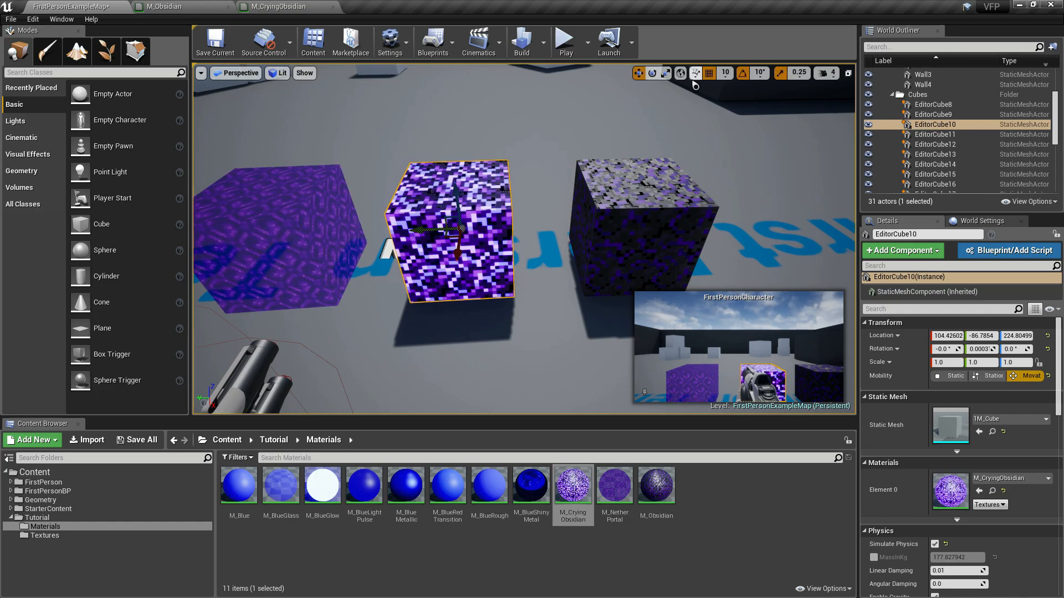
{"action": "left_click", "coordinate": [665, 73]}
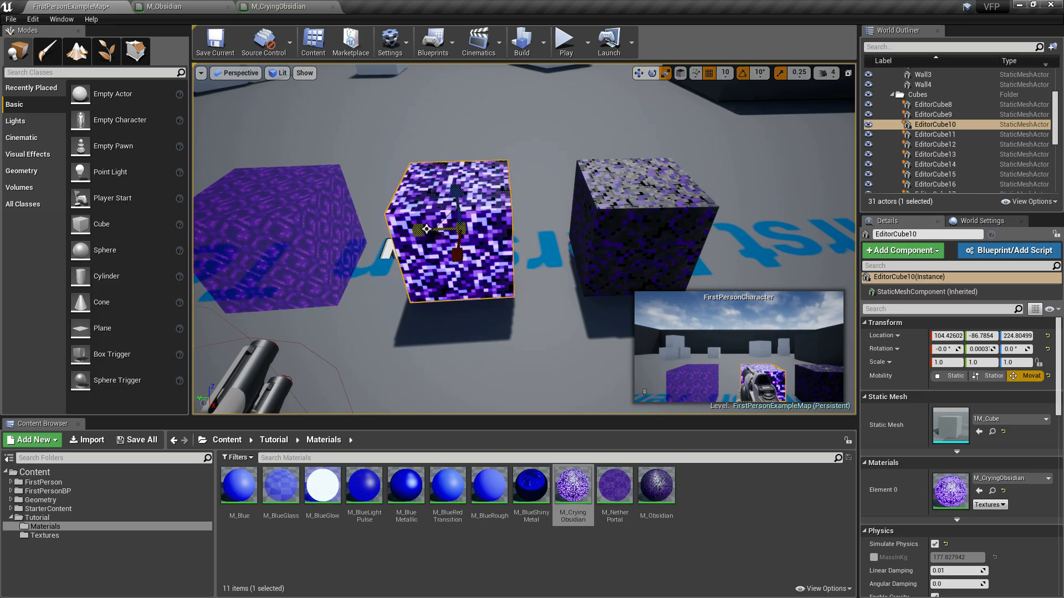
{"action": "left_click_drag", "start_coordinate": [431, 234], "coordinate": [407, 236]}
{"action": "mouse_move", "coordinate": [407, 236]}
{"action": "left_mouse_down"}
{"action": "mouse_move", "coordinate": [354, 236]}
{"action": "mouse_move", "coordinate": [427, 236]}
{"action": "left_mouse_up"}
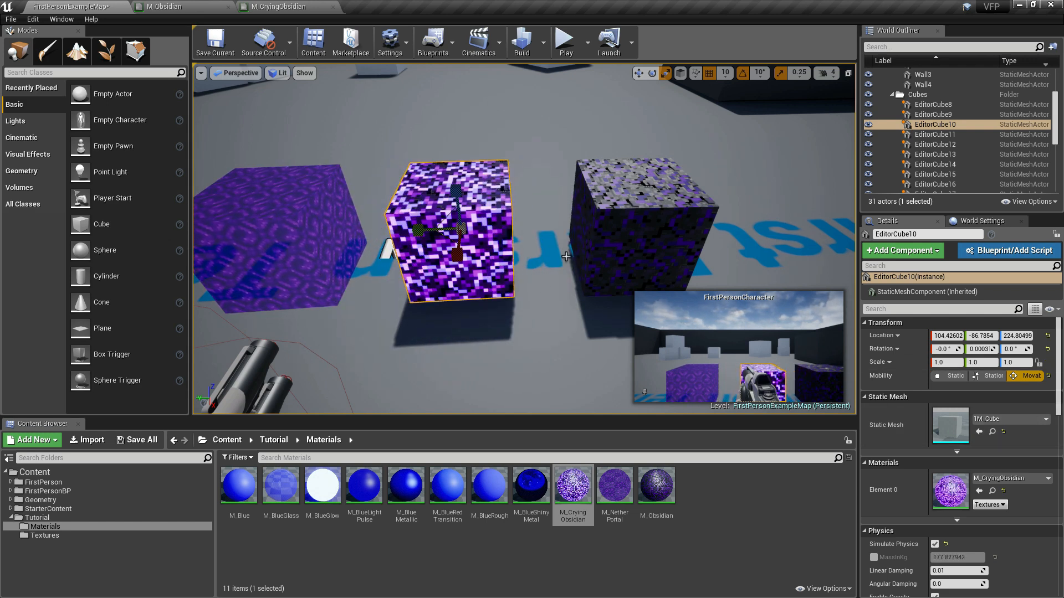
{"action": "left_click", "coordinate": [638, 73]}
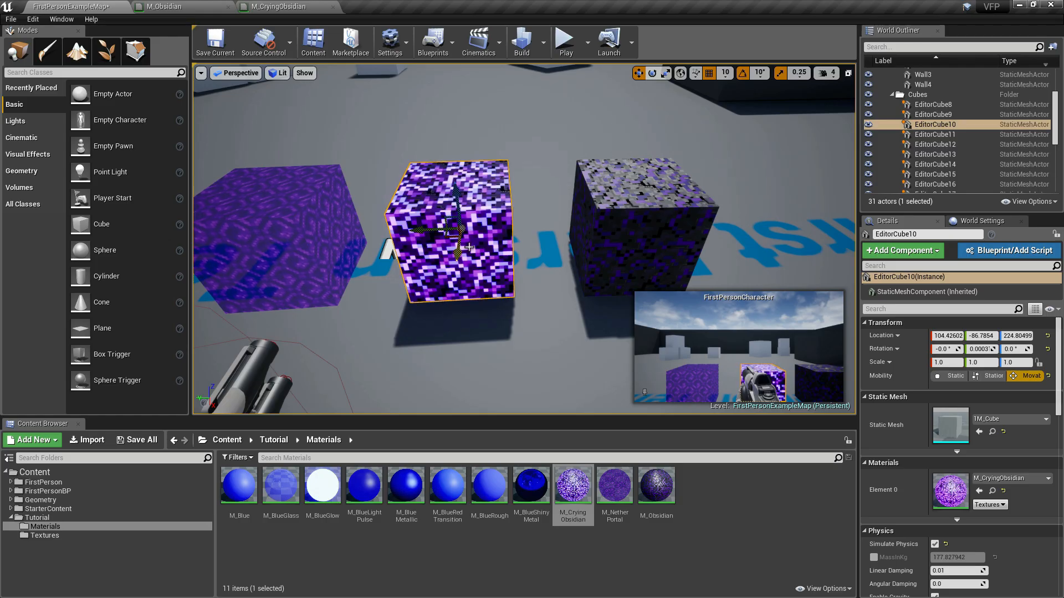
- Examine the M_CryingObsidian cube beside its neighbours from several angles, and select the M_NetherPortal cube
{"action": "left_click", "coordinate": [607, 230]}
{"action": "left_click", "coordinate": [476, 230]}
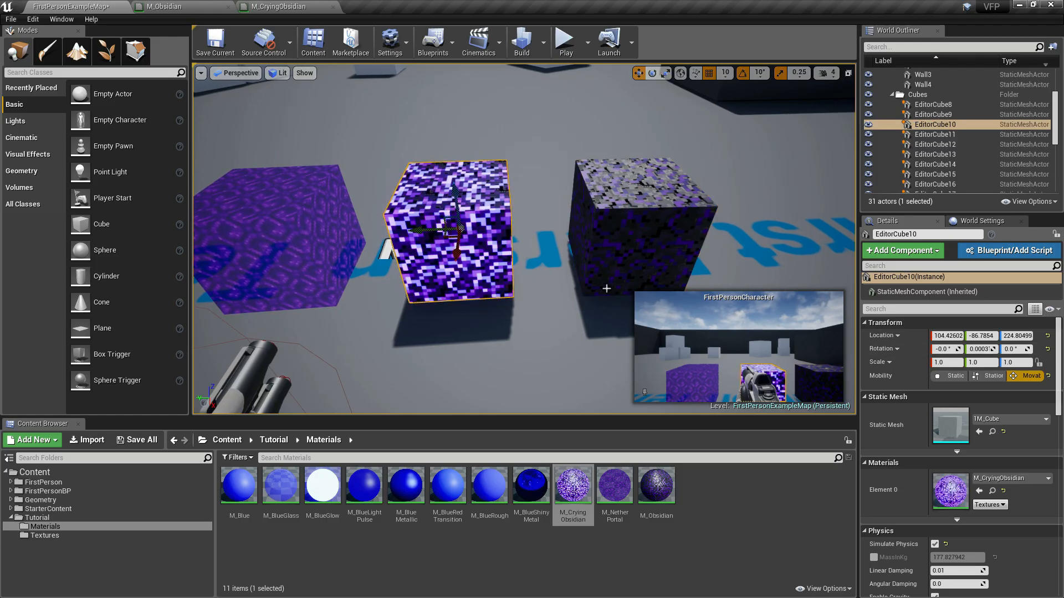
{"action": "key", "text": "f"}
{"action": "right_click_drag", "start_coordinate": [497, 277], "coordinate": [565, 294]}
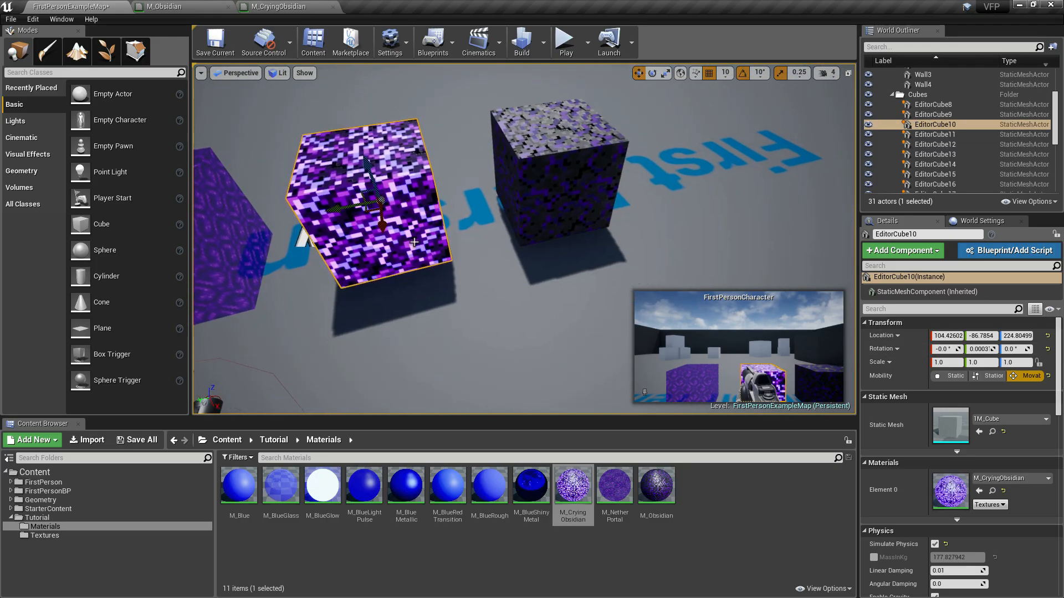
{"action": "right_click_drag", "start_coordinate": [459, 273], "coordinate": [385, 267]}
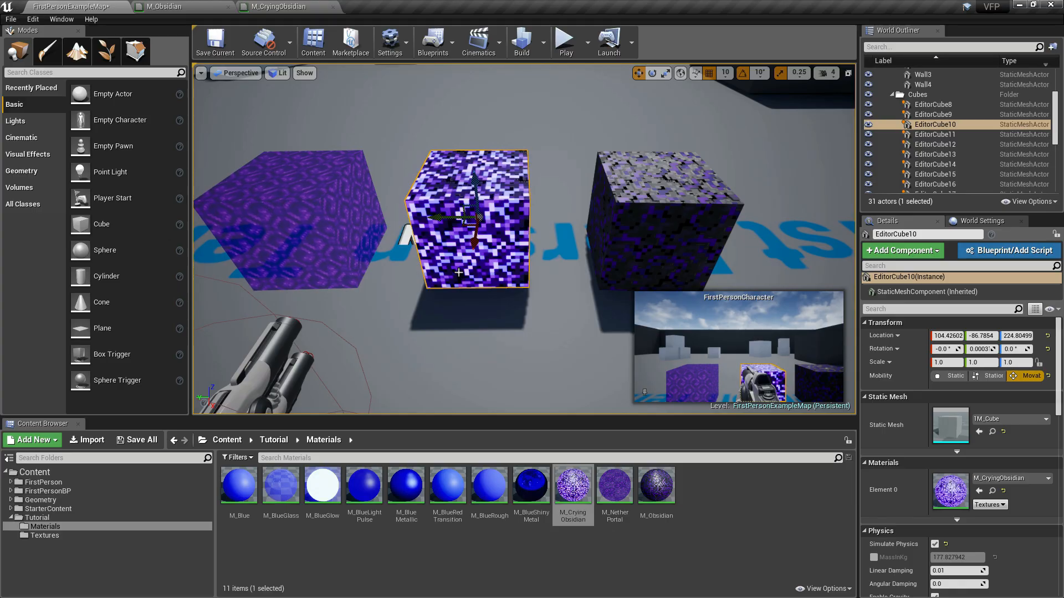
{"action": "right_click_drag", "start_coordinate": [447, 269], "coordinate": [382, 263]}
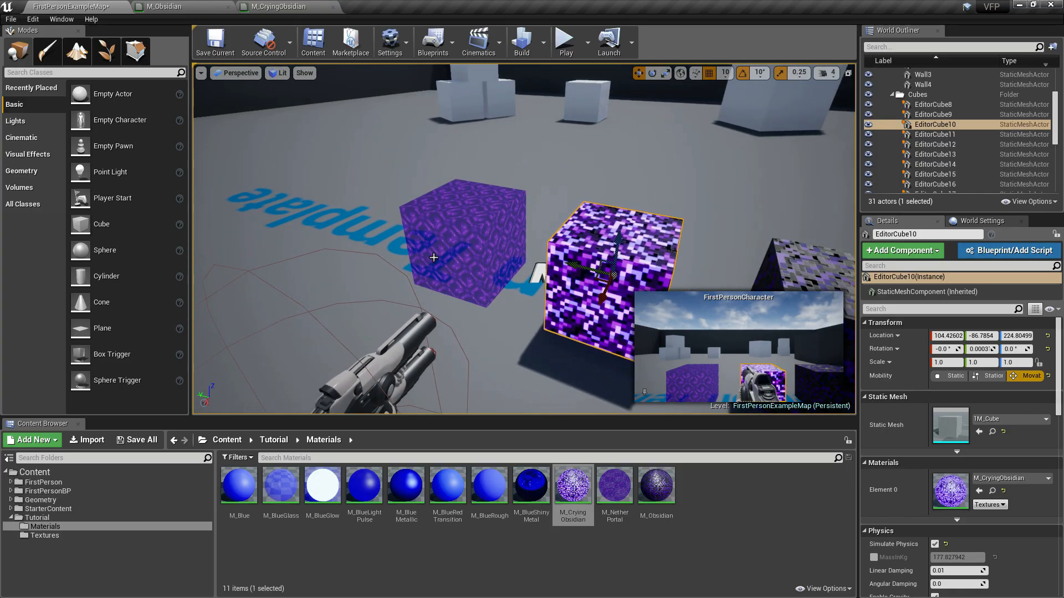
{"action": "left_click", "coordinate": [454, 259]}
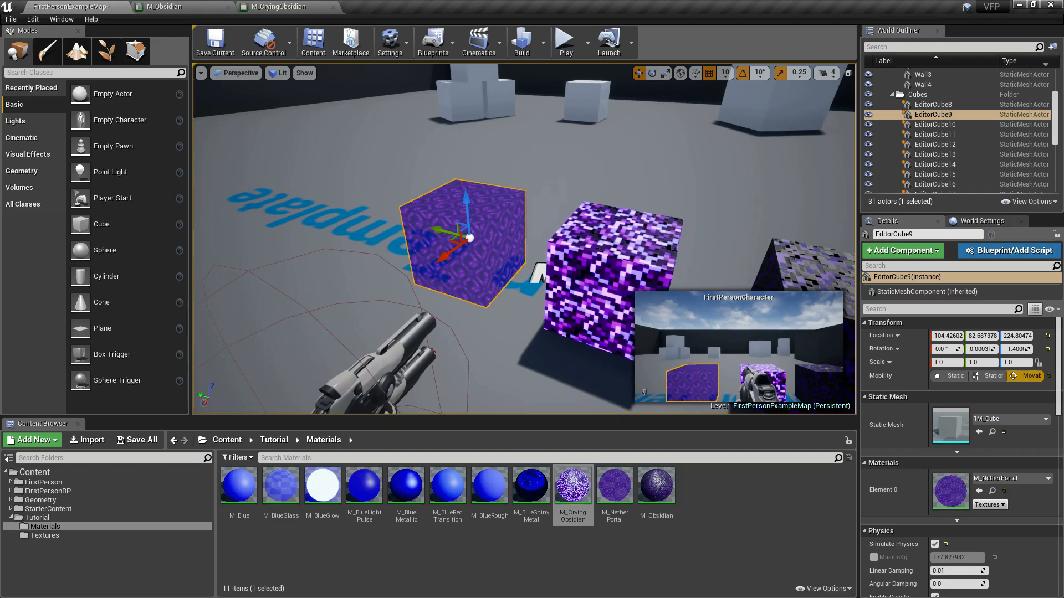
- Look over the textured cubes in the level and open the M_NetherPortal material for editing
{"action": "right_click_drag", "start_coordinate": [492, 298], "coordinate": [479, 321]}
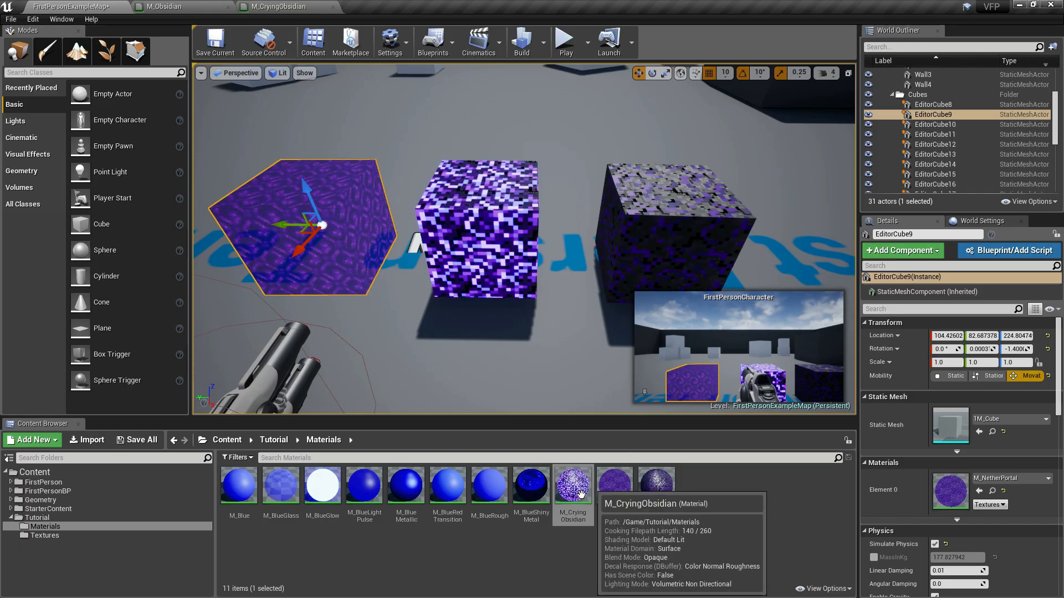
{"action": "left_click", "coordinate": [647, 583]}
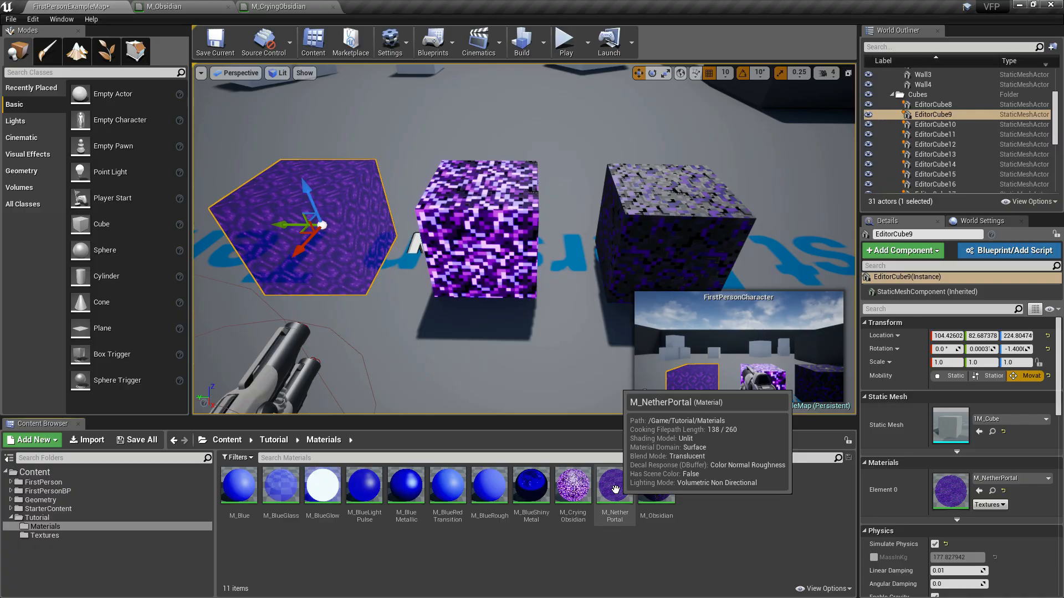
{"action": "double_click", "coordinate": [615, 490]}
{"action": "right_click_drag", "start_coordinate": [360, 374], "coordinate": [631, 336]}
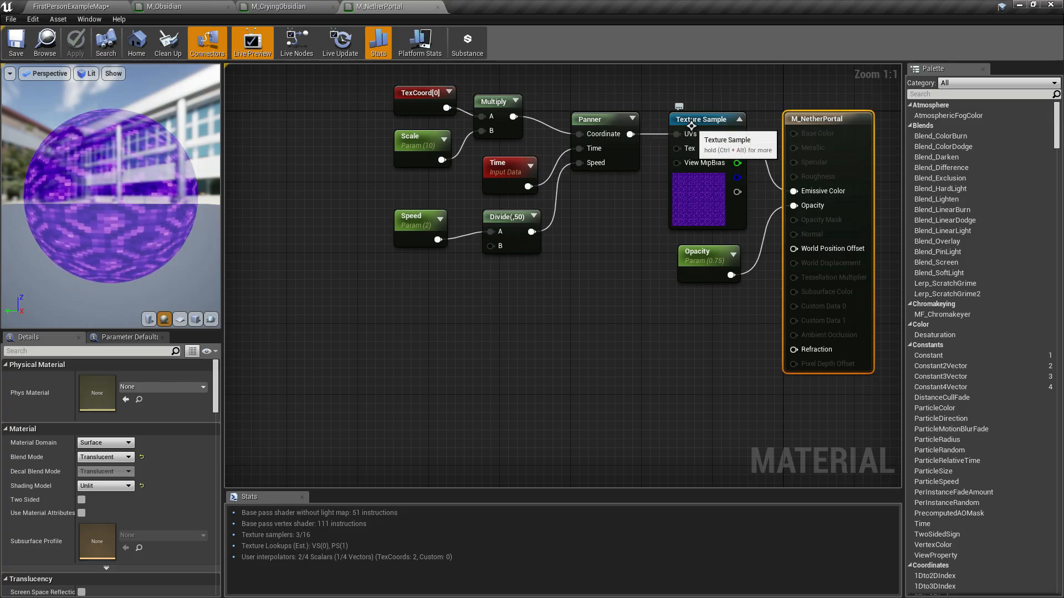
- Disconnect the Panner from the Texture Sample's UVs and move the whole panning node group below and clear of it
{"action": "left_click", "coordinate": [657, 137]}
{"action": "left_click", "coordinate": [655, 135], "text": "alt"}
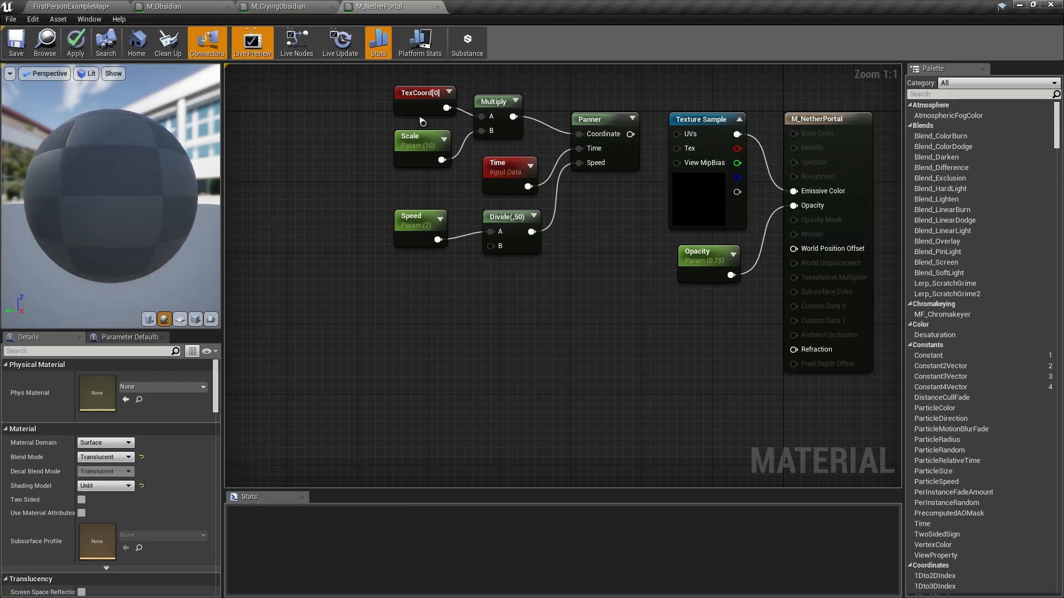
{"action": "left_click_drag", "start_coordinate": [357, 93], "coordinate": [620, 327]}
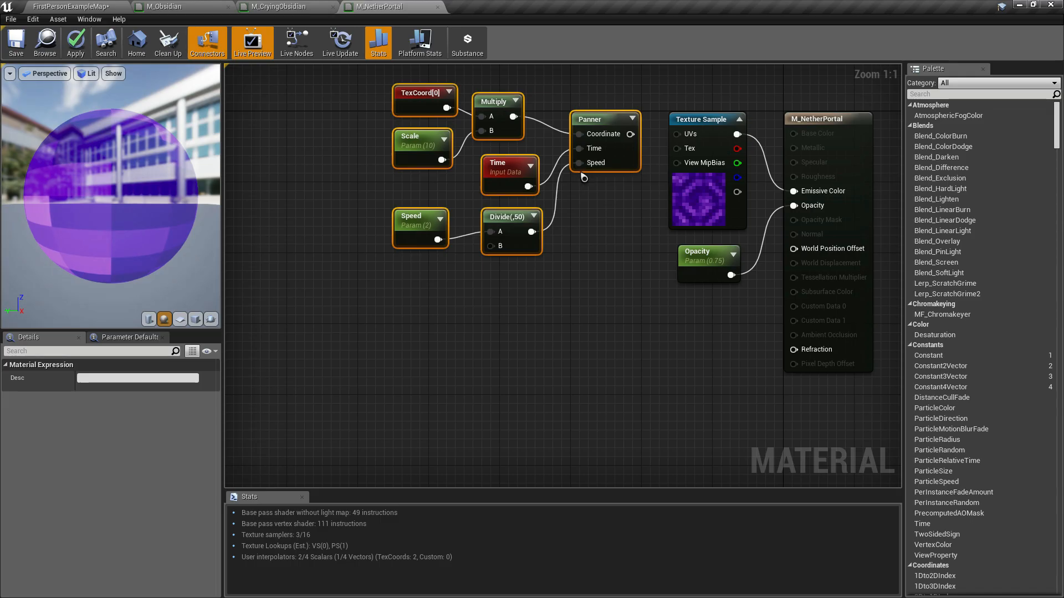
{"action": "left_click_drag", "start_coordinate": [593, 115], "coordinate": [531, 302]}
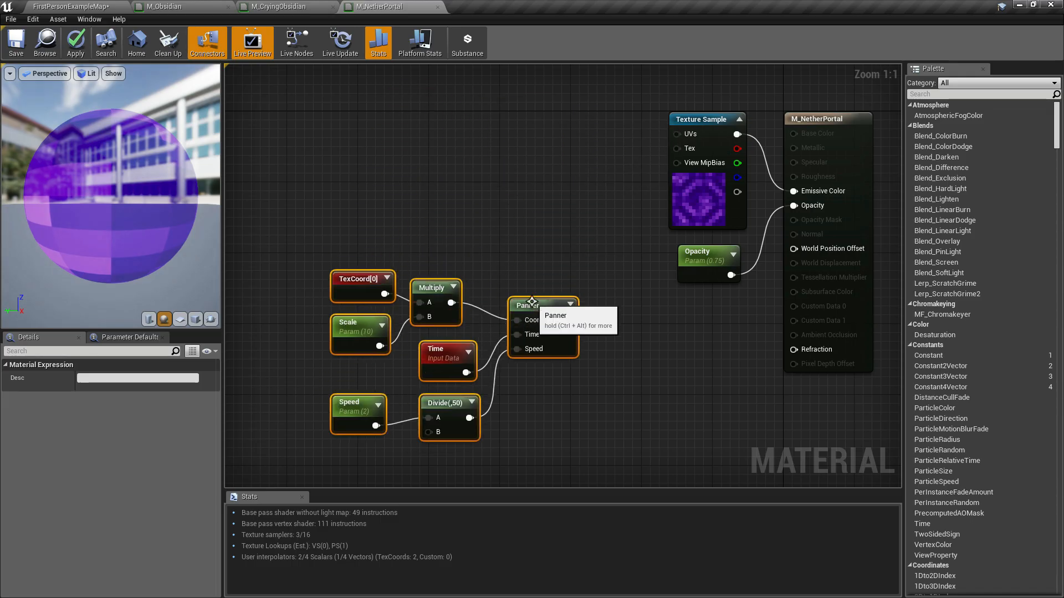
{"action": "left_click", "coordinate": [710, 300]}
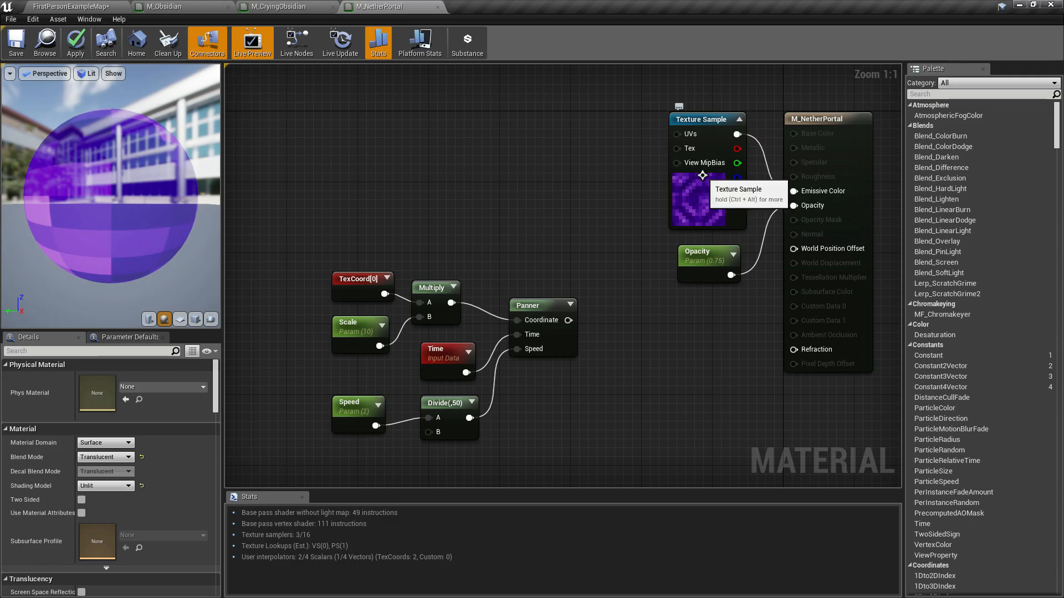
- Detach the Texture Sample from Emissive Color, shift it left and convert it to a Texture Object
{"action": "left_click_drag", "start_coordinate": [692, 122], "coordinate": [620, 123]}
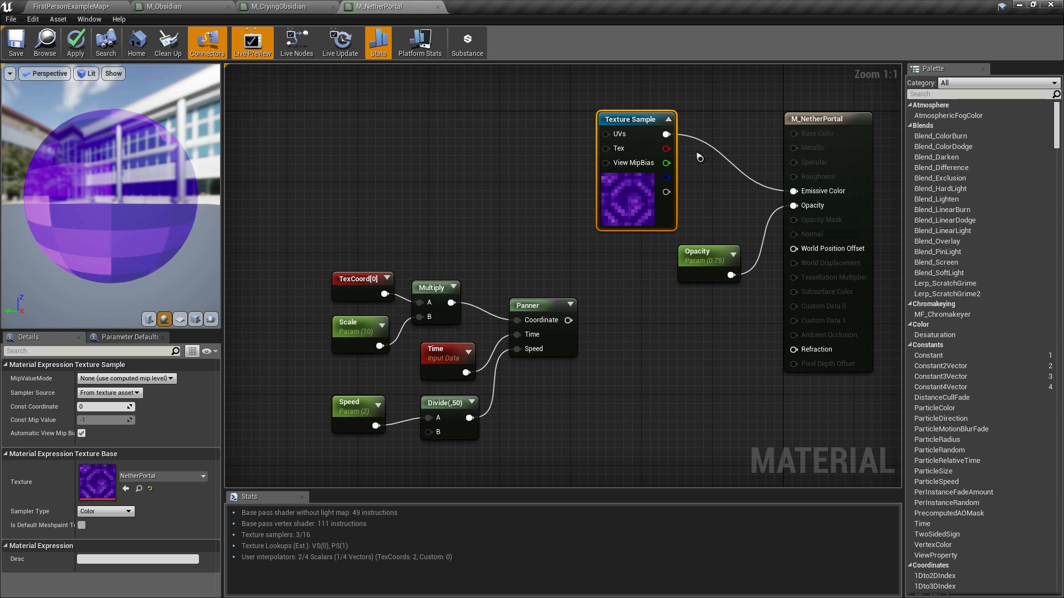
{"action": "left_click", "coordinate": [719, 150], "text": "alt"}
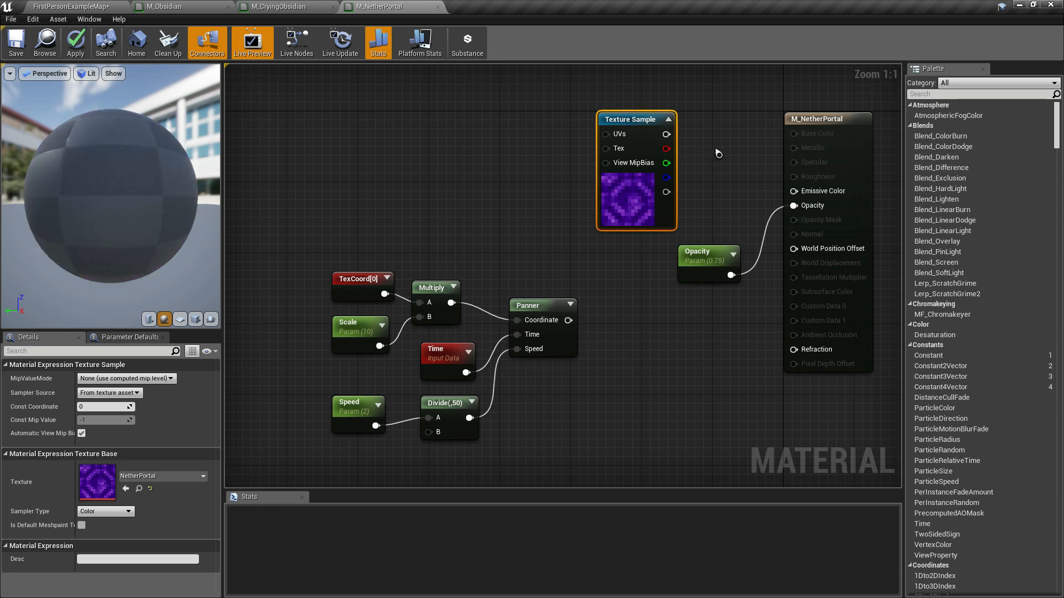
{"action": "left_click_drag", "start_coordinate": [642, 123], "coordinate": [527, 124]}
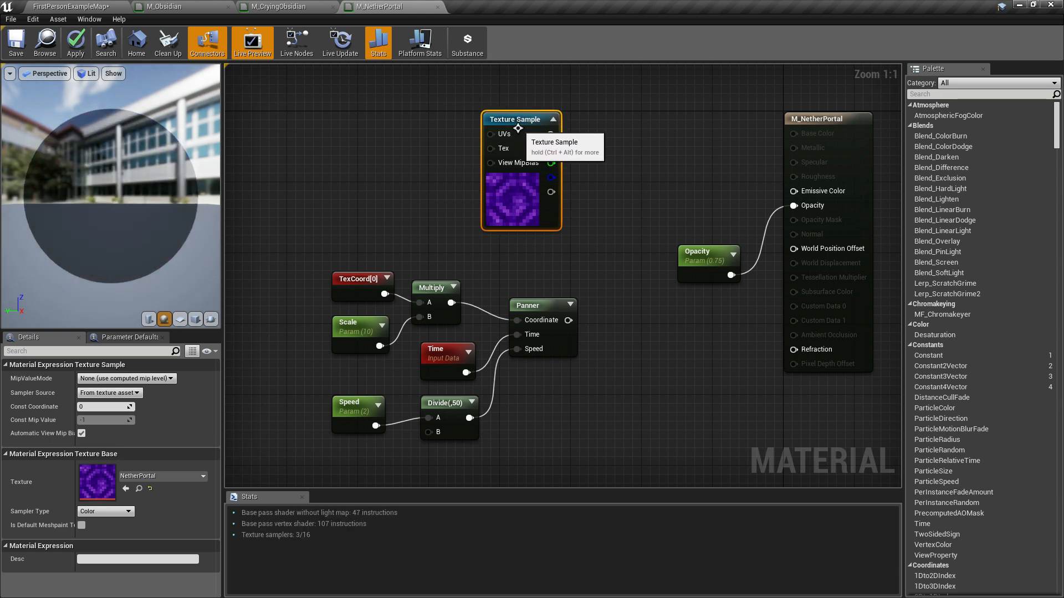
{"action": "right_click", "coordinate": [516, 124]}
{"action": "left_click", "coordinate": [596, 147]}
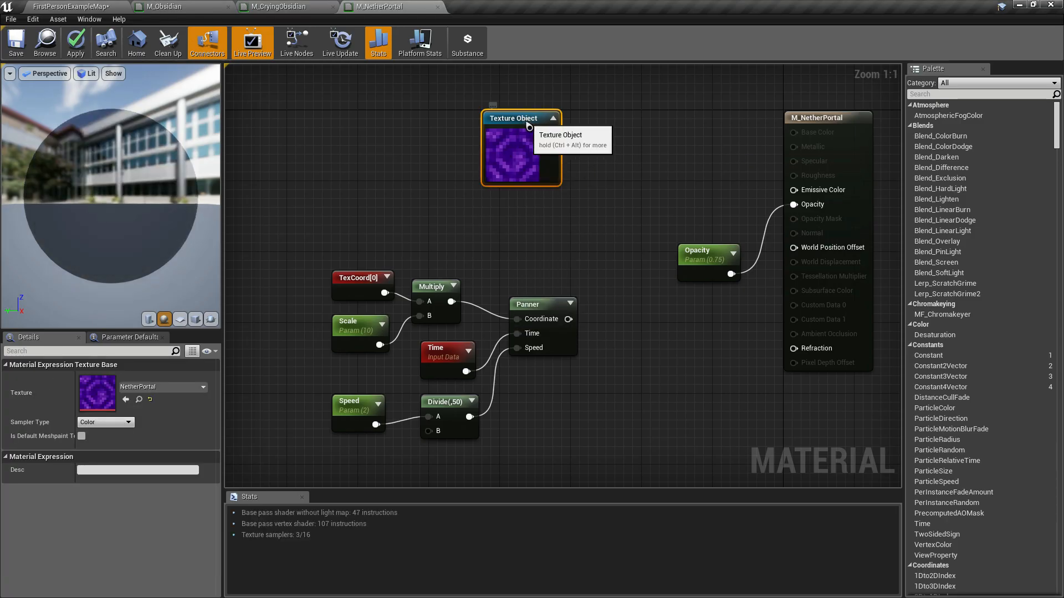
- Add a WorldAlignedTexture node fed by the Texture Object and place both nodes above the panning group
{"action": "left_click_drag", "start_coordinate": [493, 119], "coordinate": [565, 154]}
{"action": "type", "text": "wor"}
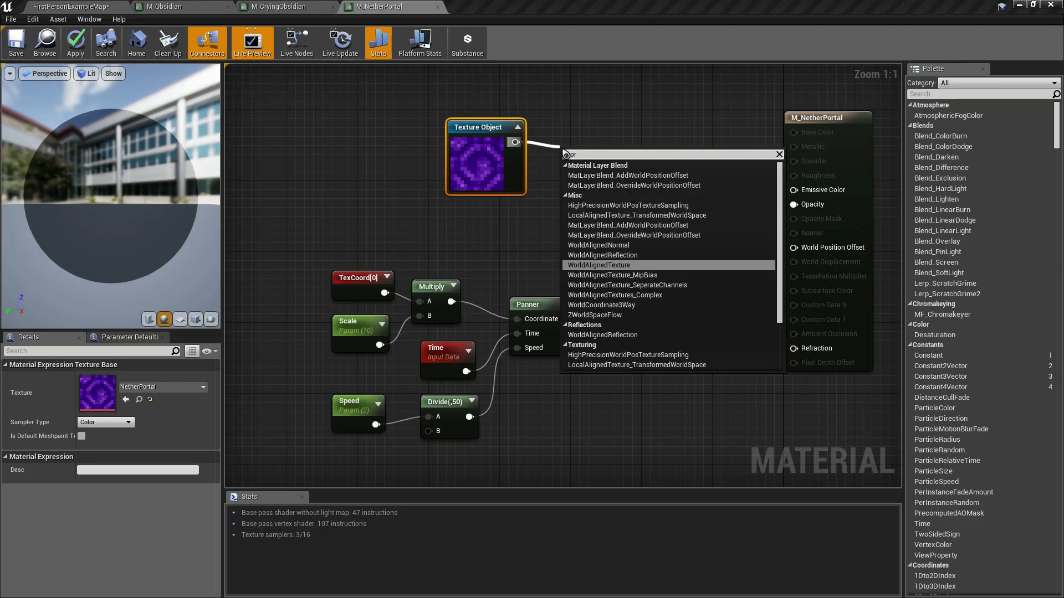
{"action": "key", "text": "Return"}
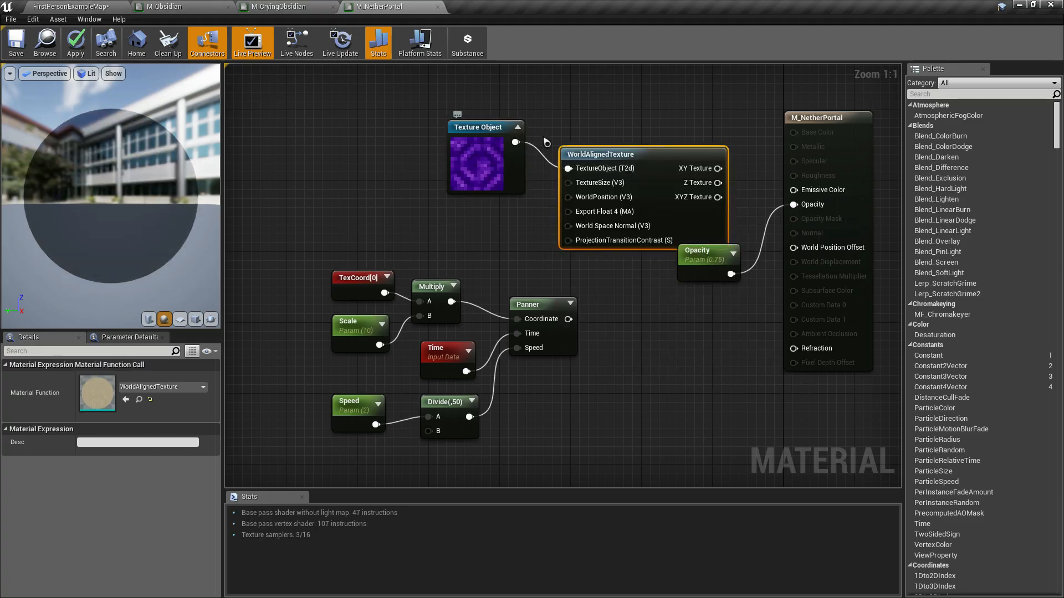
{"action": "left_click_drag", "start_coordinate": [569, 171], "coordinate": [553, 143]}
{"action": "left_click_drag", "start_coordinate": [423, 107], "coordinate": [629, 264]}
{"action": "left_click_drag", "start_coordinate": [620, 133], "coordinate": [611, 106]}
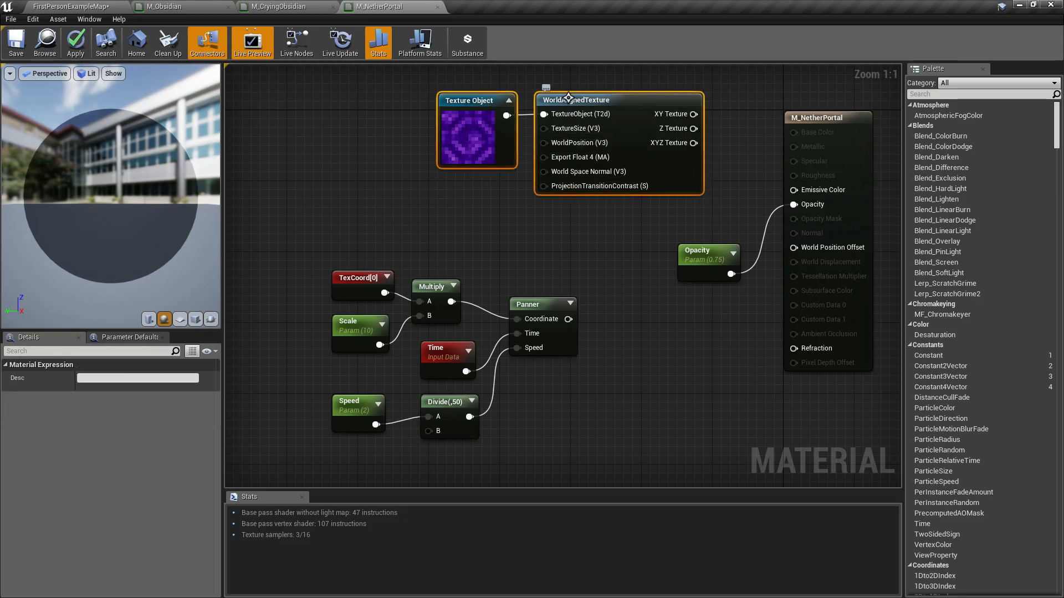
- Add a scalar parameter named Size to the TextureSize input and place it beneath the Texture Object
{"action": "left_click_drag", "start_coordinate": [545, 128], "coordinate": [508, 201]}
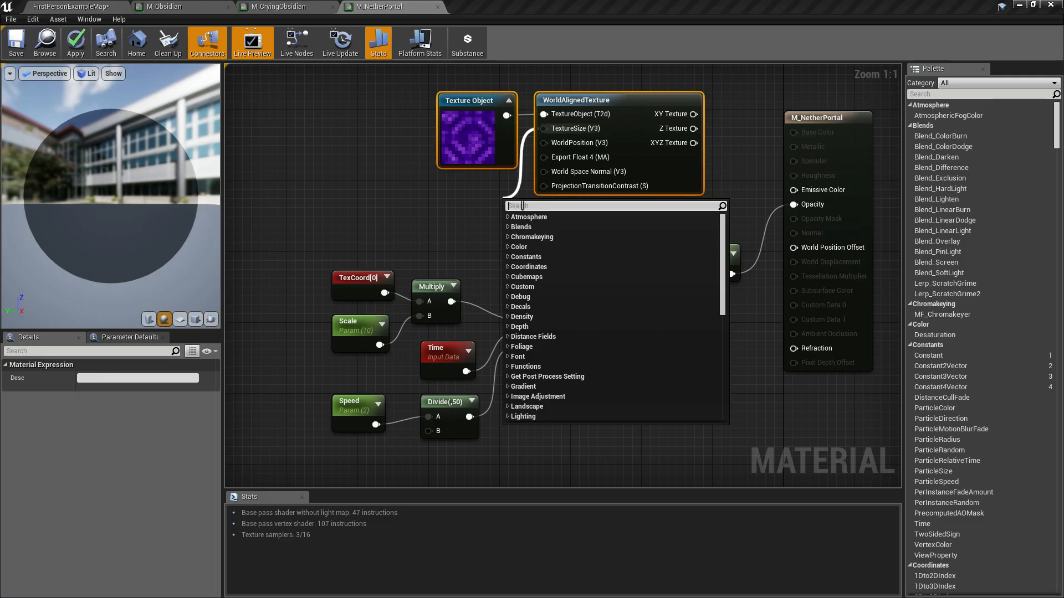
{"action": "type", "text": "sca"}
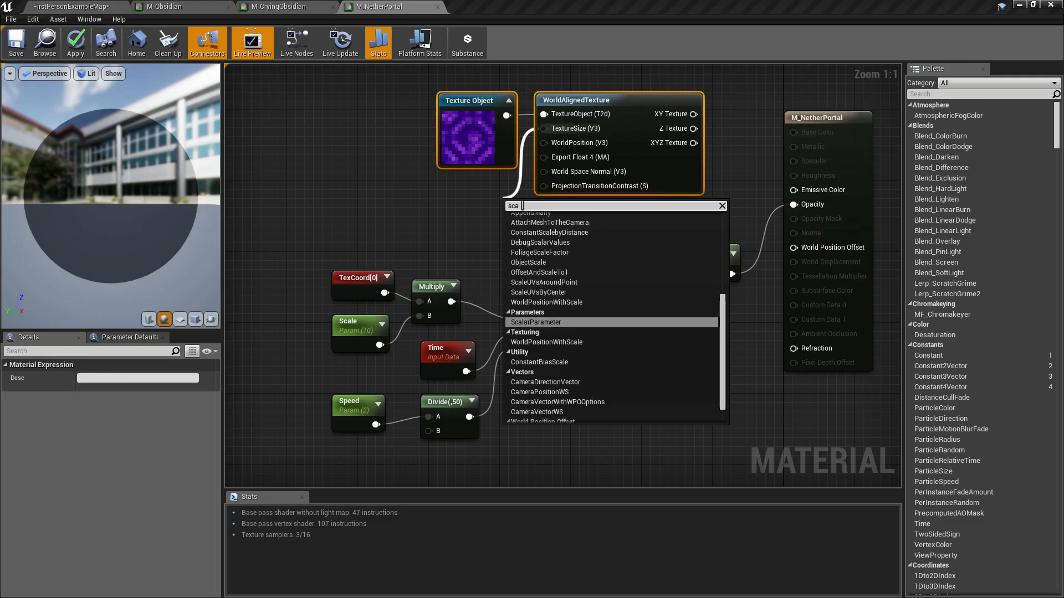
{"action": "key", "text": "Return"}
{"action": "type", "text": "Size"}
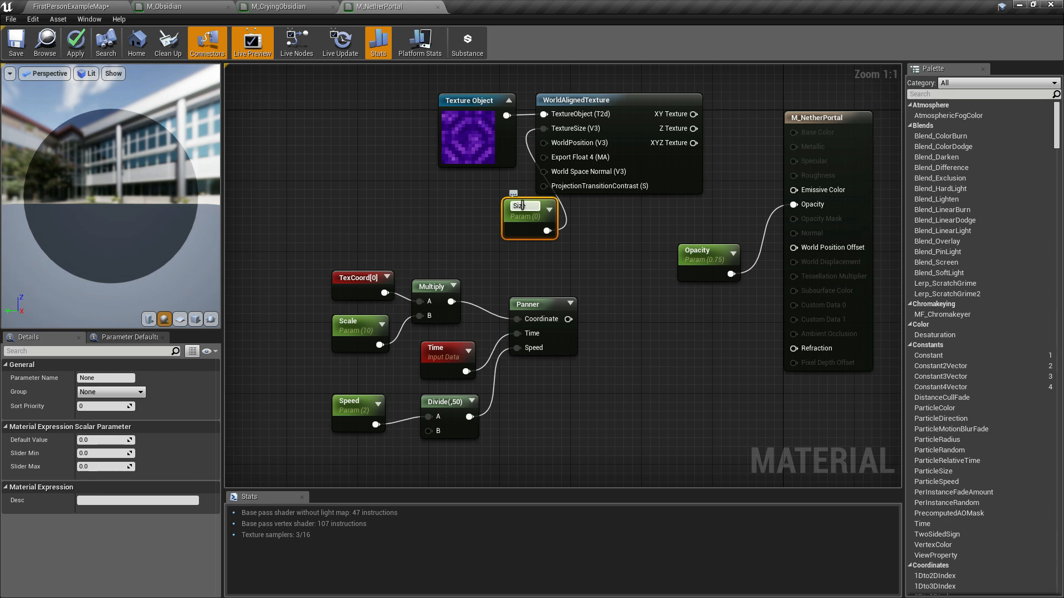
{"action": "left_click", "coordinate": [526, 226]}
{"action": "left_click_drag", "start_coordinate": [529, 227], "coordinate": [479, 204]}
- Set the Size parameter's default value to 64
{"action": "left_click", "coordinate": [107, 440]}
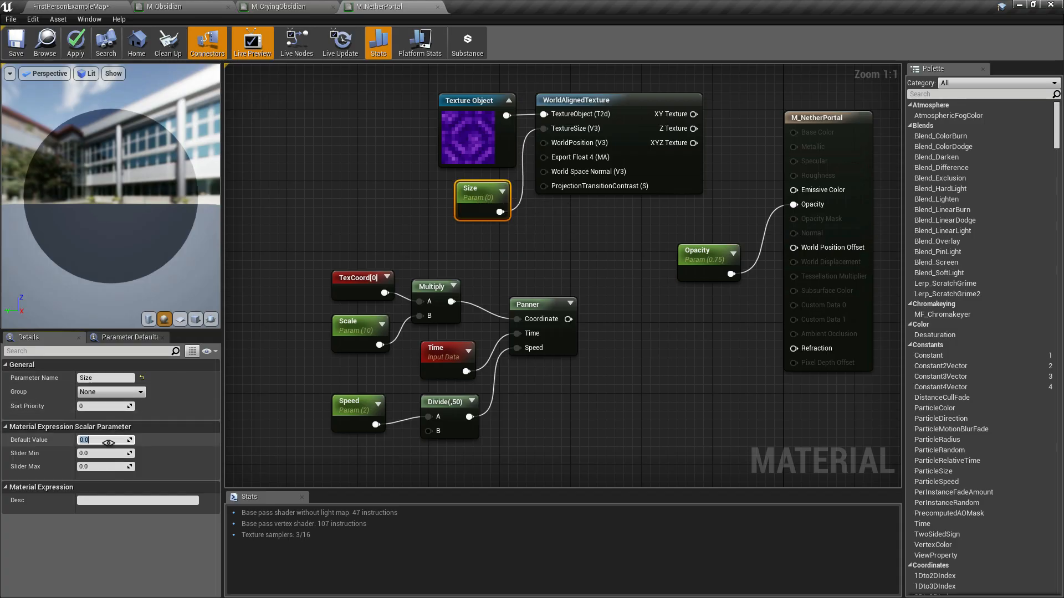
{"action": "type", "text": "64"}
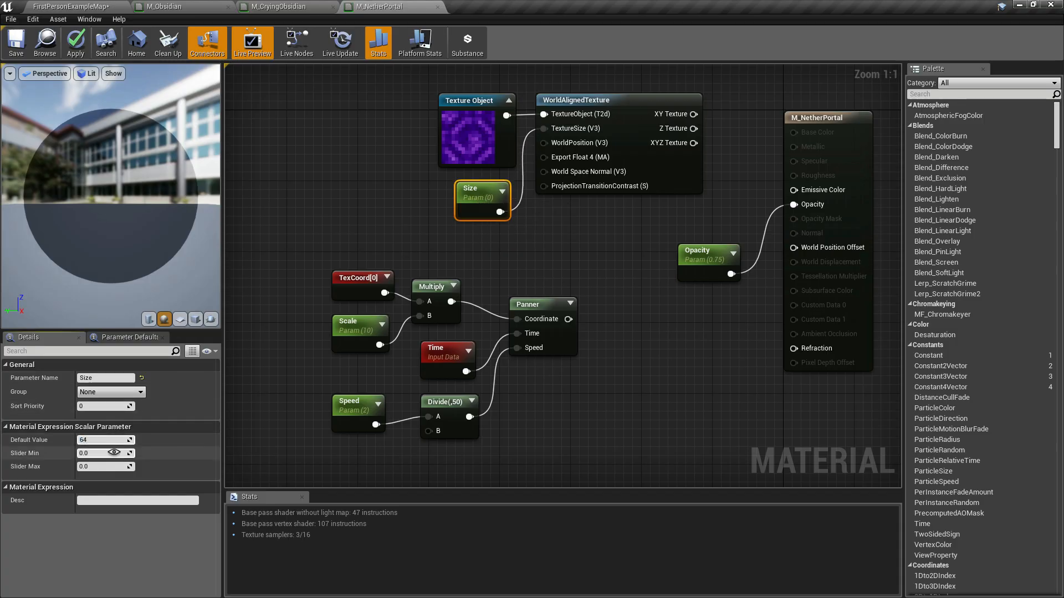
{"action": "left_click", "coordinate": [529, 244]}
{"action": "left_click", "coordinate": [498, 194]}
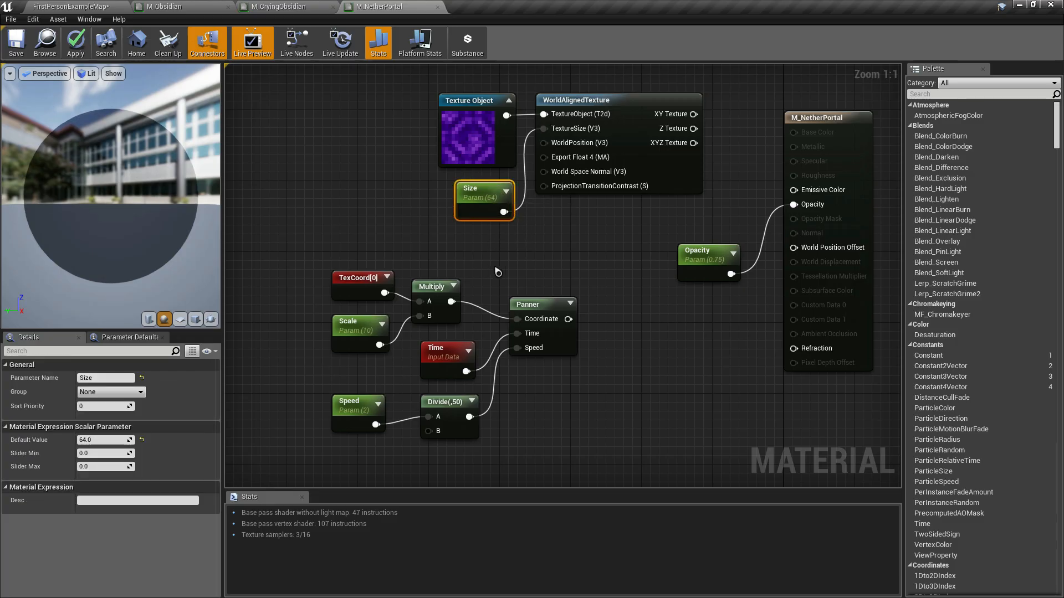
{"action": "left_click", "coordinate": [614, 254]}
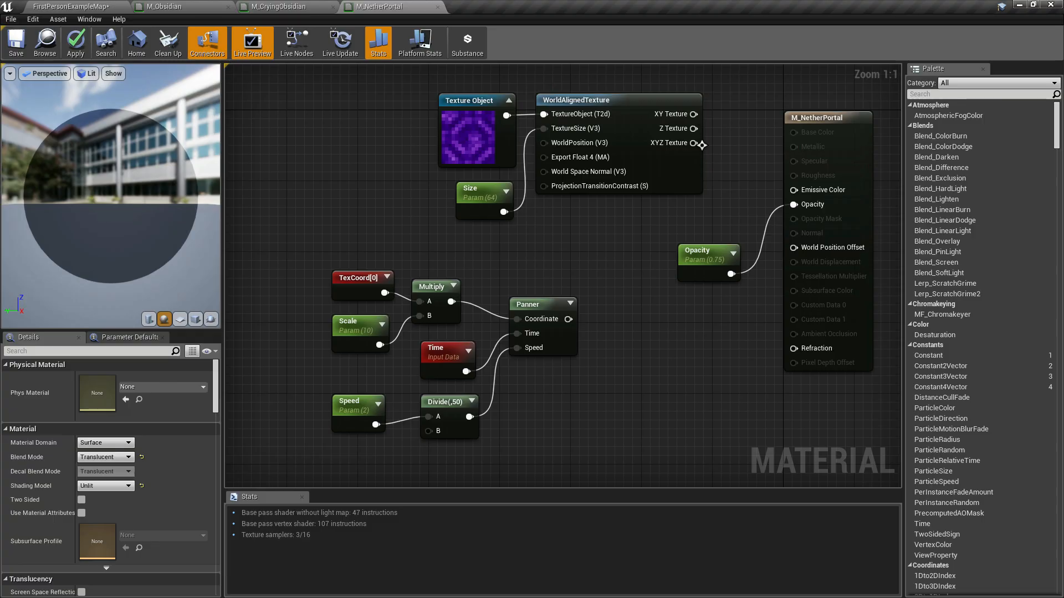
- Connect XYZ Texture to Emissive Color and tidy the WorldAlignedTexture, Opacity, Texture Object and Size nodes beside the material node
{"action": "left_click_drag", "start_coordinate": [702, 144], "coordinate": [793, 190]}
{"action": "left_click_drag", "start_coordinate": [398, 98], "coordinate": [687, 234]}
{"action": "left_click_drag", "start_coordinate": [635, 102], "coordinate": [691, 122]}
{"action": "left_click_drag", "start_coordinate": [722, 255], "coordinate": [738, 237]}
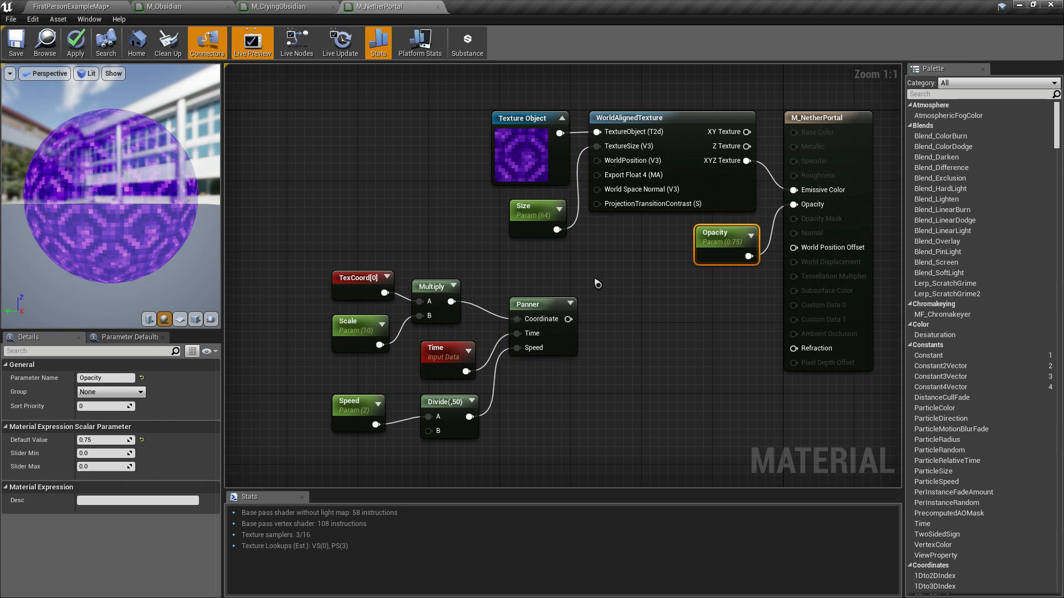
{"action": "left_click_drag", "start_coordinate": [447, 120], "coordinate": [539, 260]}
{"action": "left_click_drag", "start_coordinate": [535, 123], "coordinate": [502, 114]}
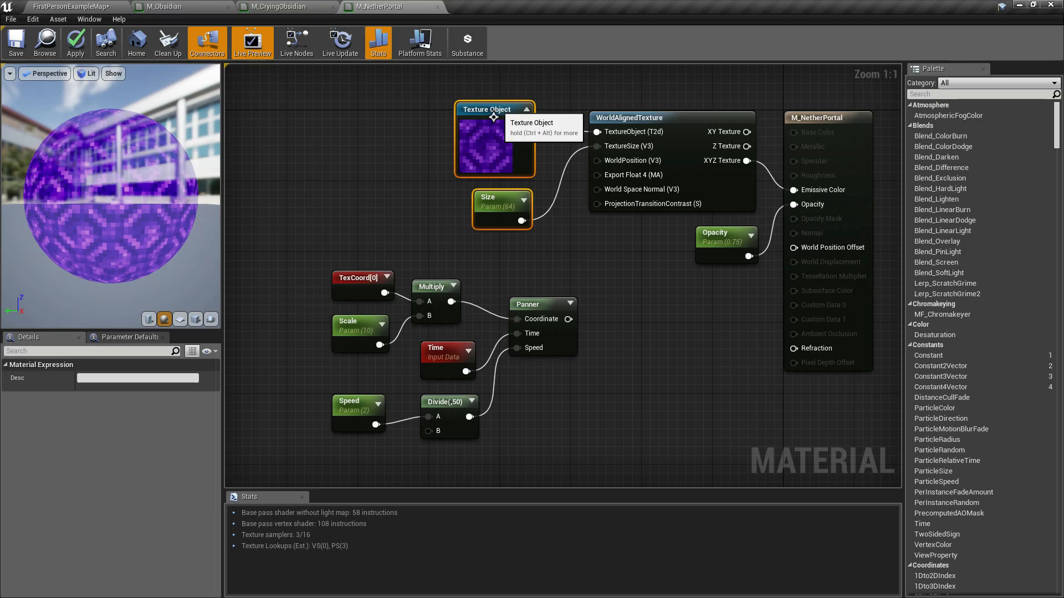
- Move the TexCoord, Scale, Time, Speed and Panner node group up, just below the Size parameter
{"action": "right_click_drag", "start_coordinate": [540, 383], "coordinate": [606, 368]}
{"action": "left_click_drag", "start_coordinate": [319, 256], "coordinate": [638, 452]}
{"action": "left_click_drag", "start_coordinate": [624, 291], "coordinate": [579, 246]}
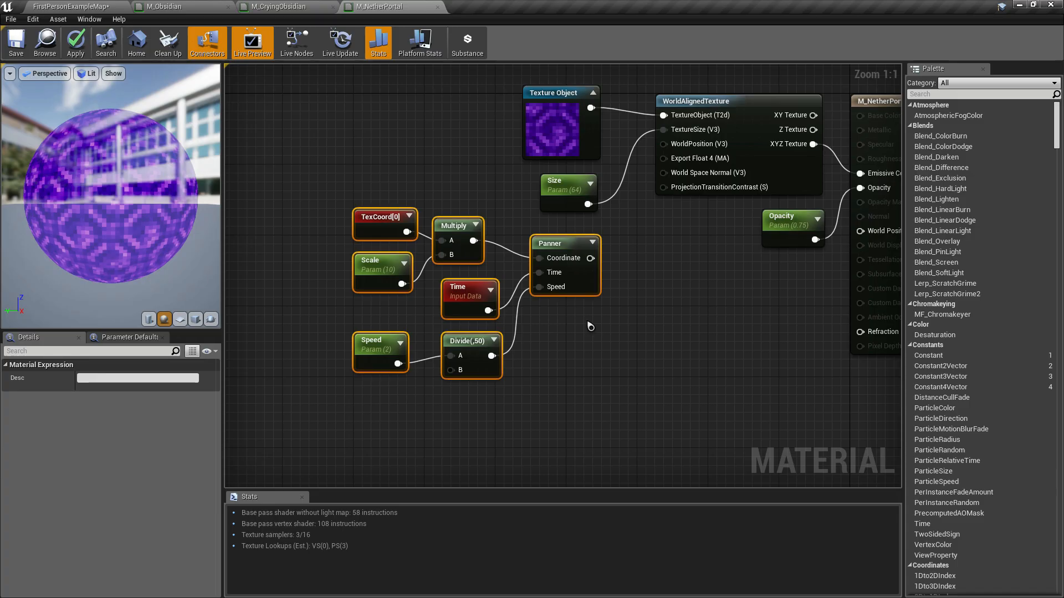
{"action": "left_click", "coordinate": [639, 404]}
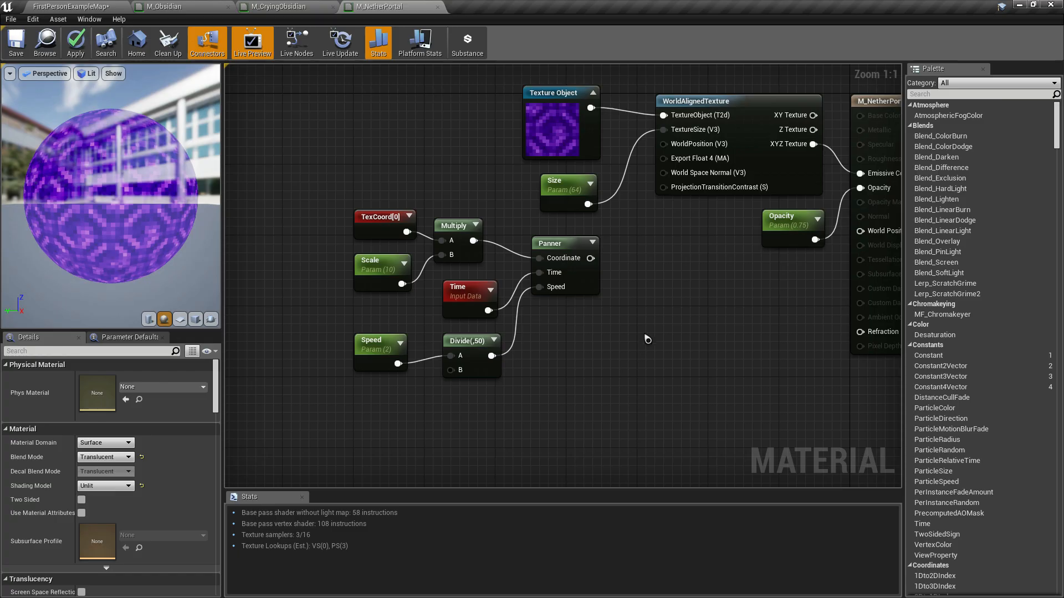
- Add a UVLayoutToWorldSpacePosition node to the Panner's output and line it up beside the Panner
{"action": "left_click_drag", "start_coordinate": [590, 258], "coordinate": [622, 309]}
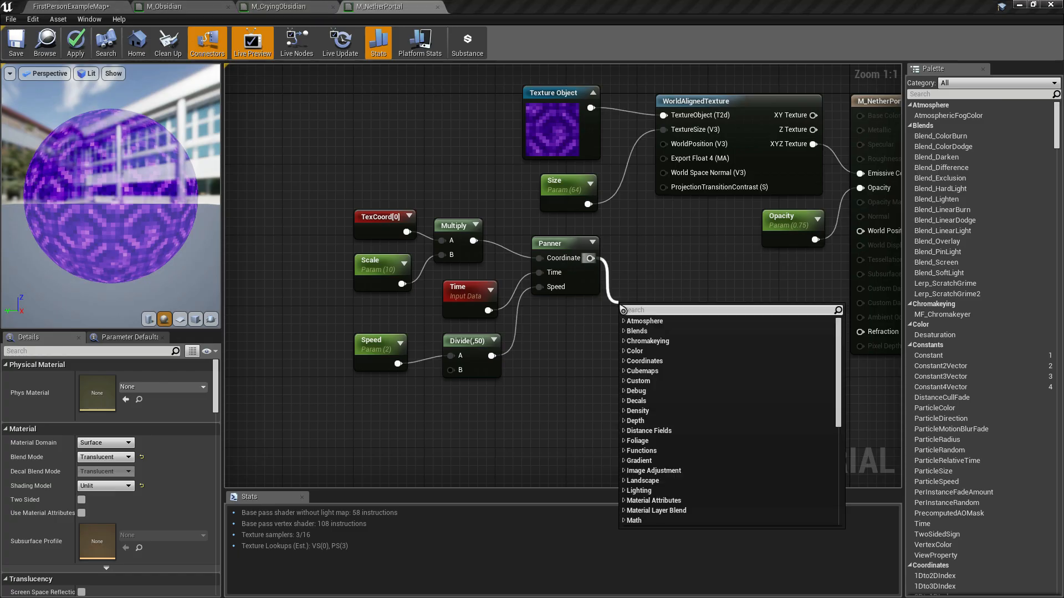
{"action": "type", "text": "uv"}
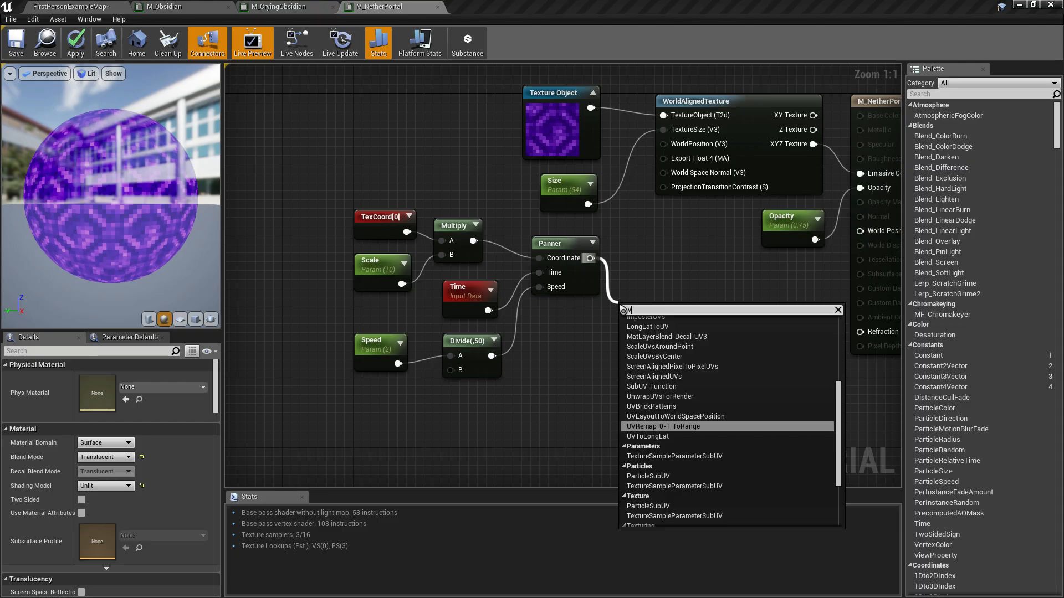
{"action": "key", "text": "Up"}
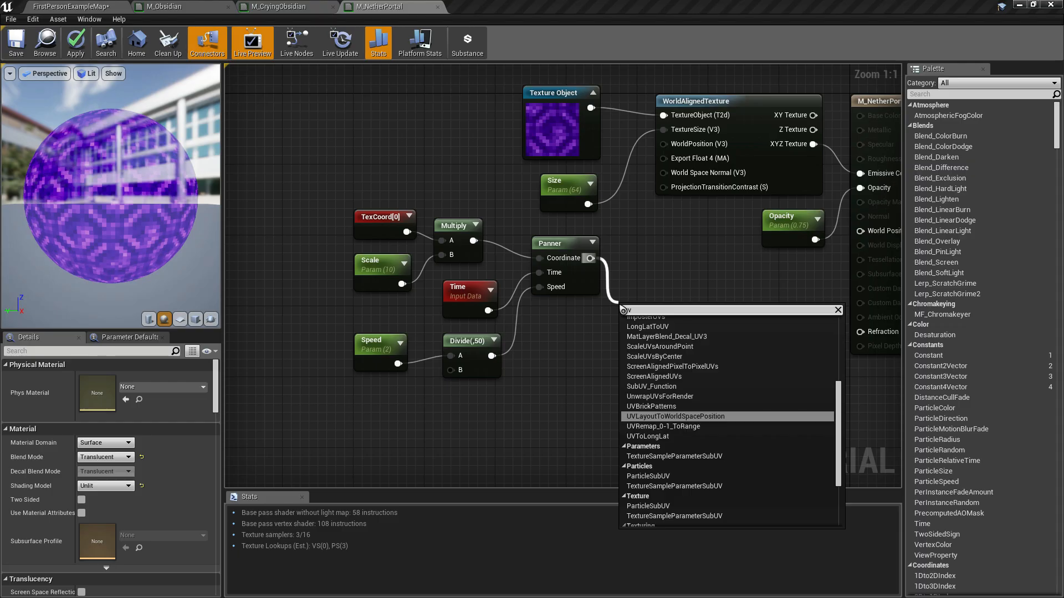
{"action": "key", "text": "Return"}
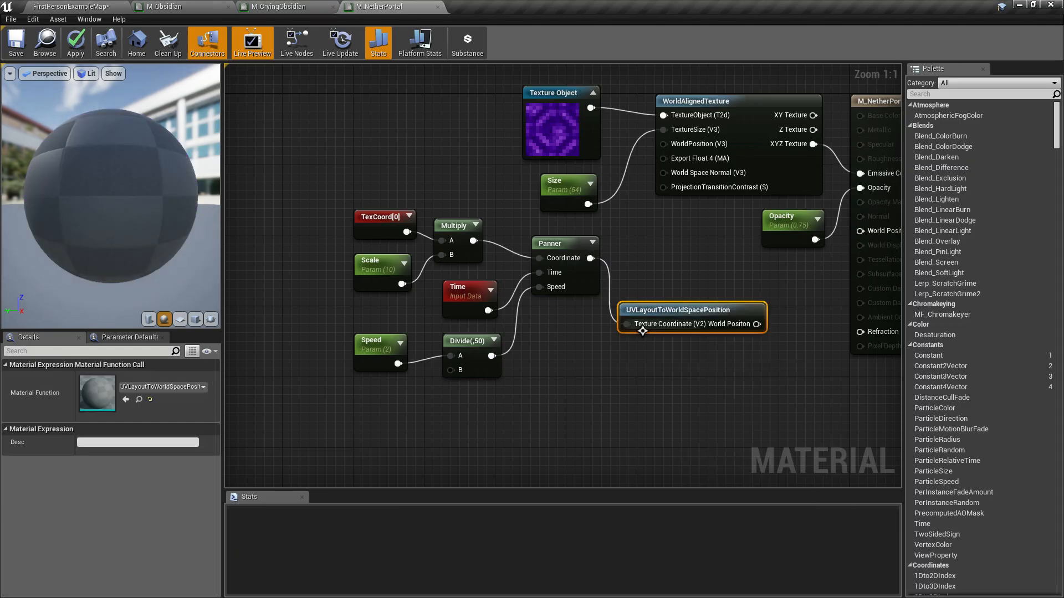
{"action": "left_click_drag", "start_coordinate": [679, 314], "coordinate": [691, 275]}
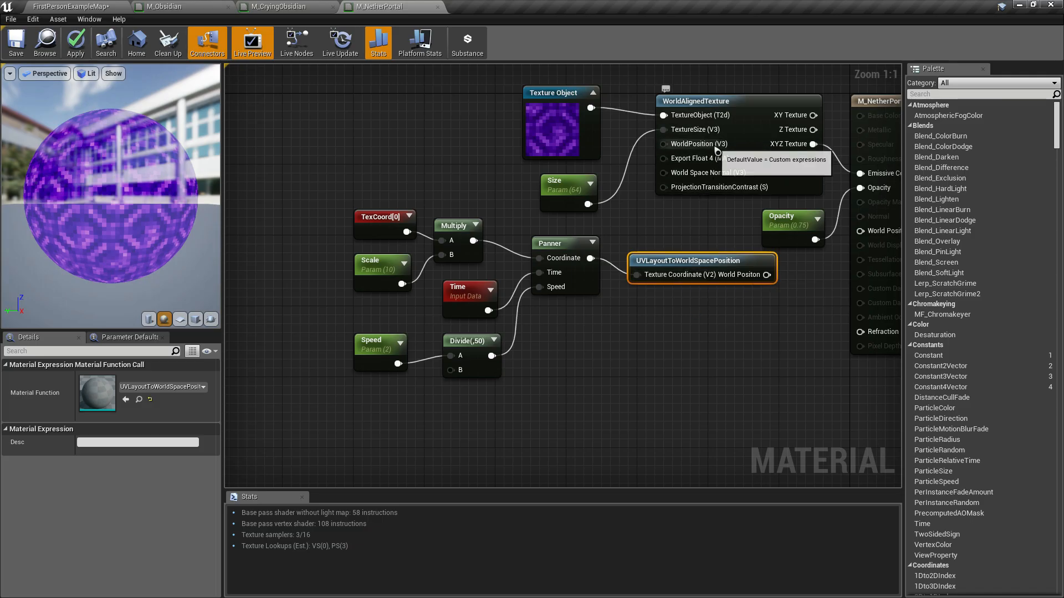
{"action": "left_click_drag", "start_coordinate": [669, 267], "coordinate": [661, 249]}
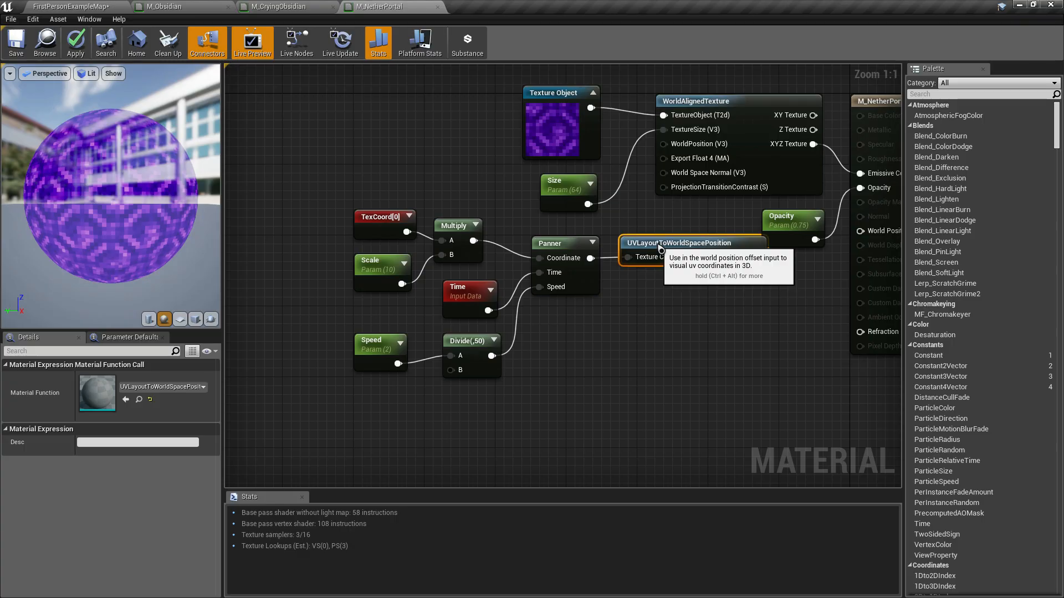
- Shift the panning node group together with UVLayoutToWorldSpacePosition left, away from the Opacity parameter
{"action": "left_click_drag", "start_coordinate": [313, 207], "coordinate": [319, 283]}
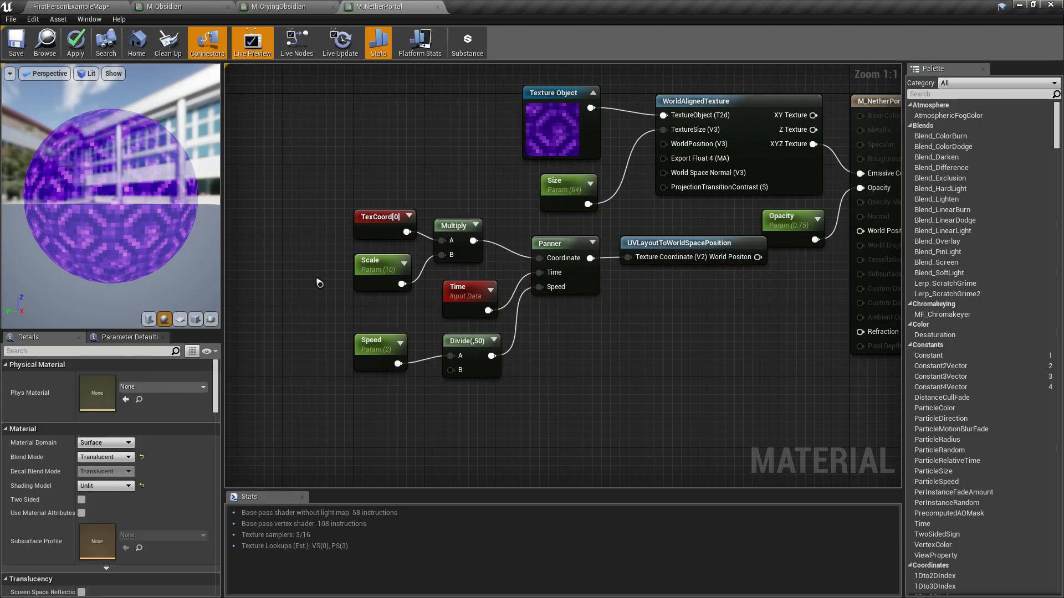
{"action": "left_click_drag", "start_coordinate": [292, 239], "coordinate": [690, 419]}
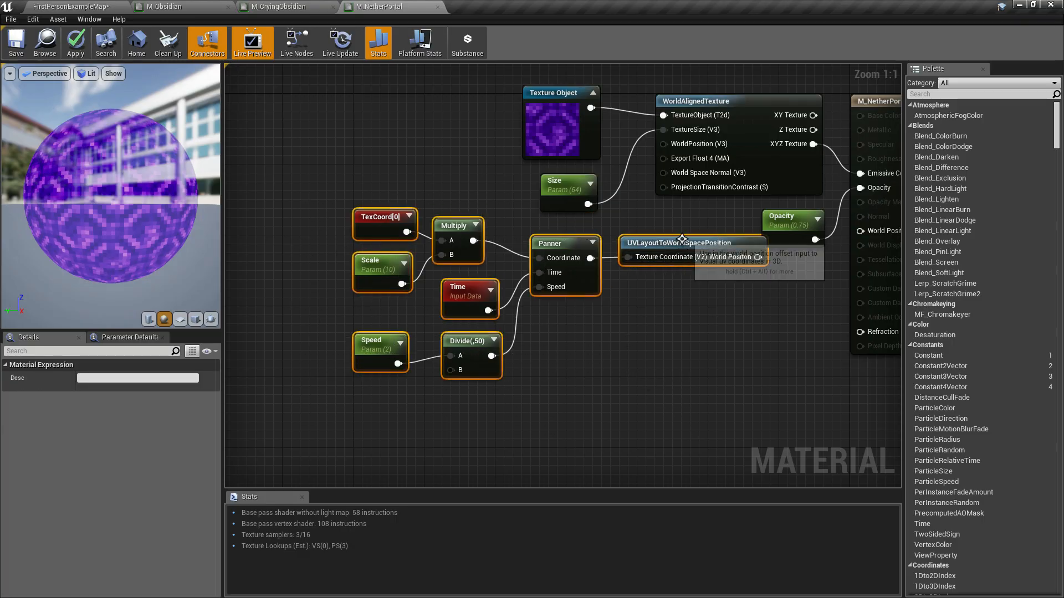
{"action": "left_click_drag", "start_coordinate": [681, 238], "coordinate": [576, 238]}
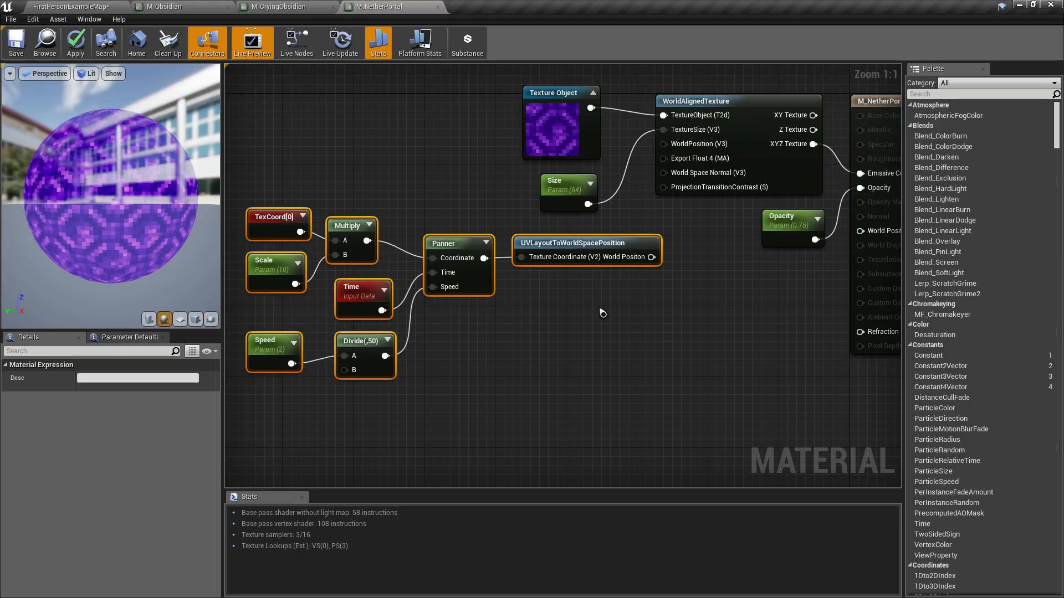
{"action": "right_click_drag", "start_coordinate": [602, 313], "coordinate": [610, 334]}
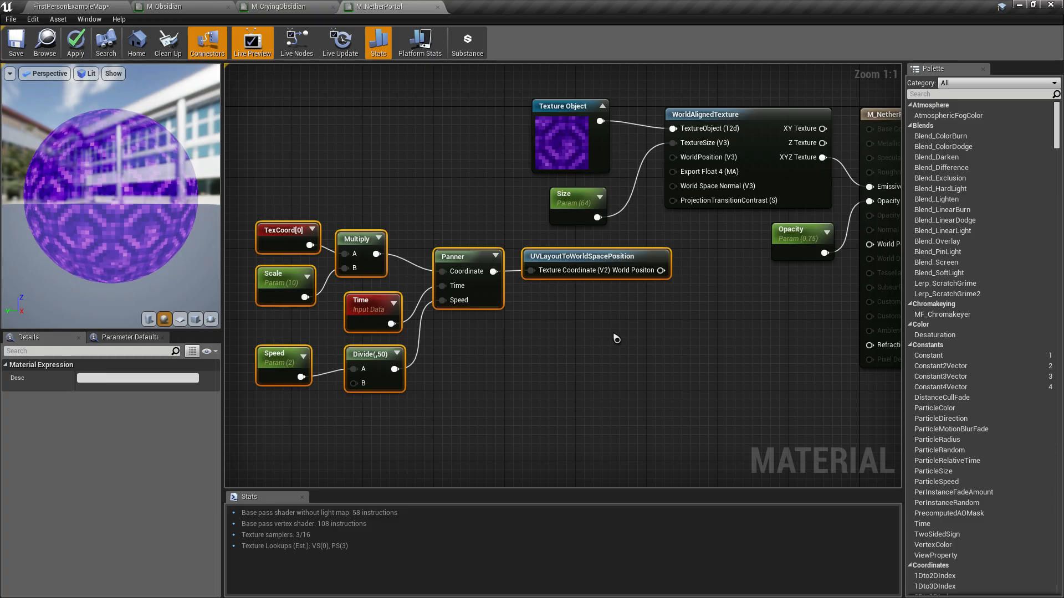
- Connect UVLayoutToWorldSpacePosition's World Position output to the WorldPosition input of WorldAlignedTexture
{"action": "scroll", "coordinate": [629, 336], "scroll_direction": "down", "scroll_amount": 1}
{"action": "left_click_drag", "start_coordinate": [611, 269], "coordinate": [553, 269]}
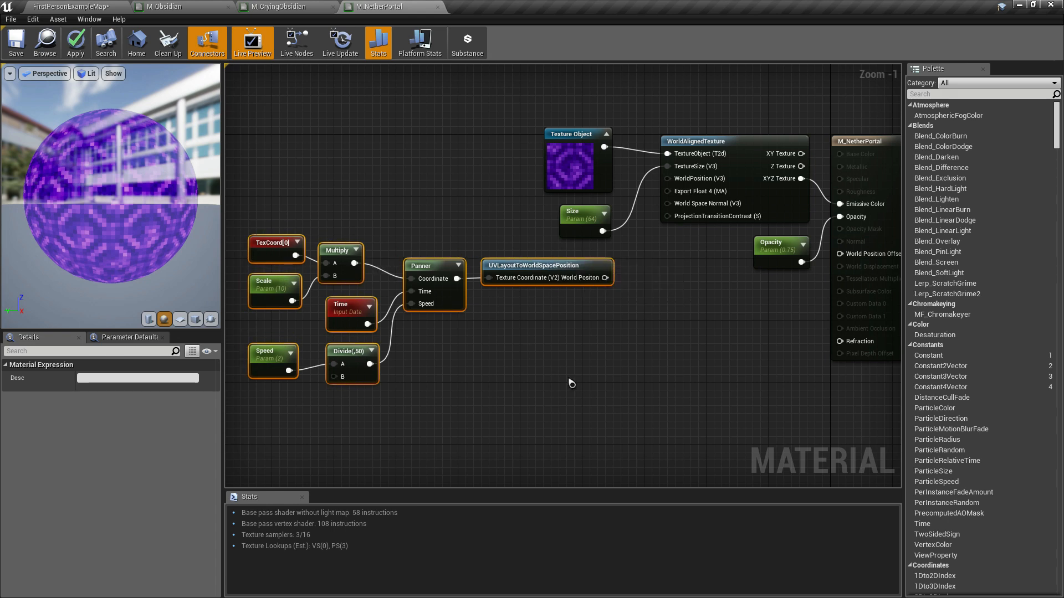
{"action": "left_click_drag", "start_coordinate": [610, 277], "coordinate": [667, 178]}
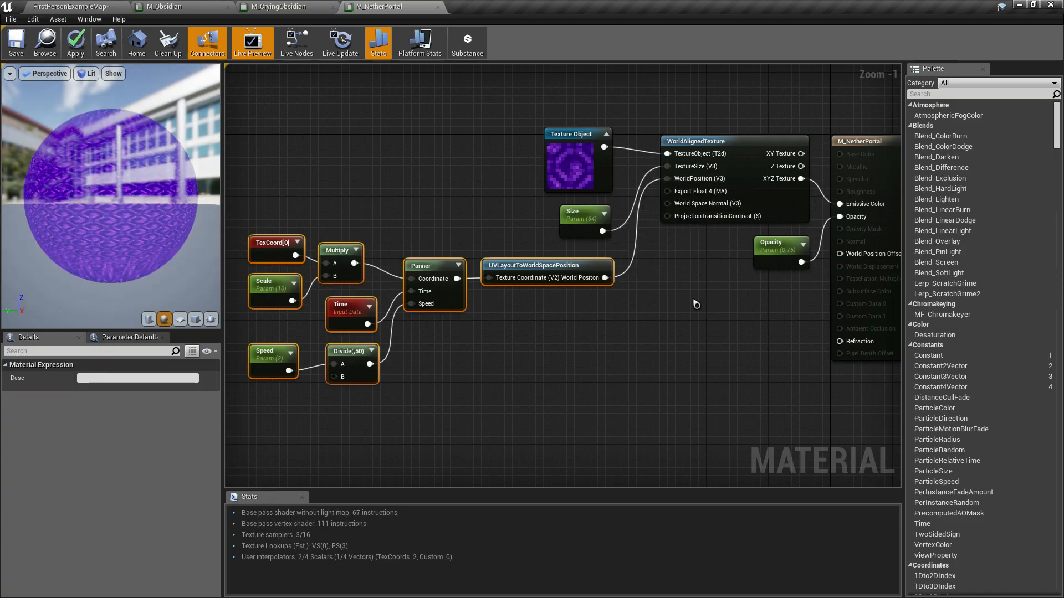
{"action": "right_click_drag", "start_coordinate": [667, 306], "coordinate": [659, 299]}
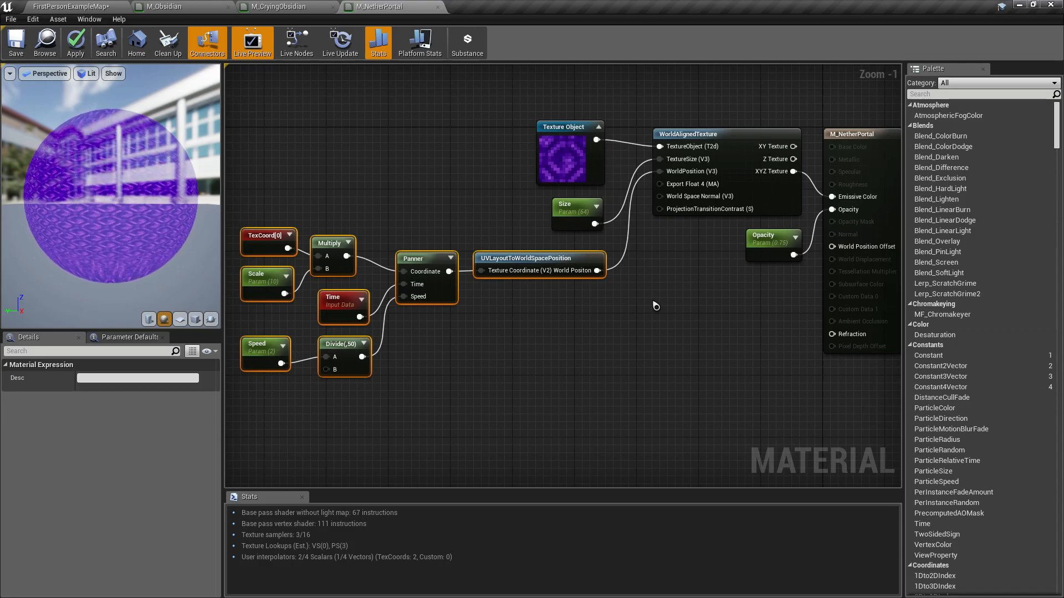
{"action": "right_click_drag", "start_coordinate": [568, 348], "coordinate": [578, 353]}
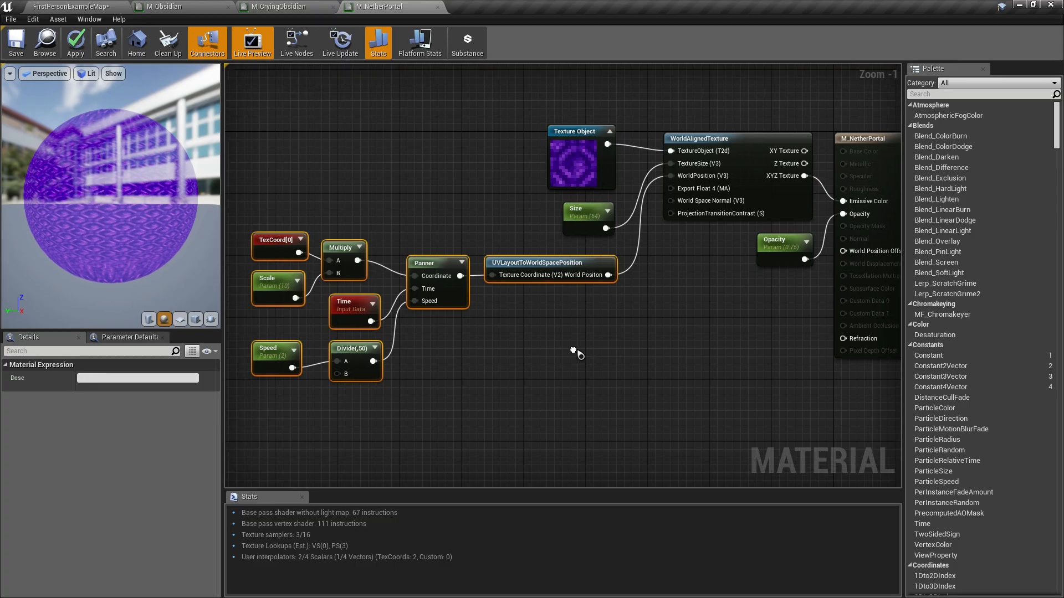
{"action": "left_click", "coordinate": [554, 359]}
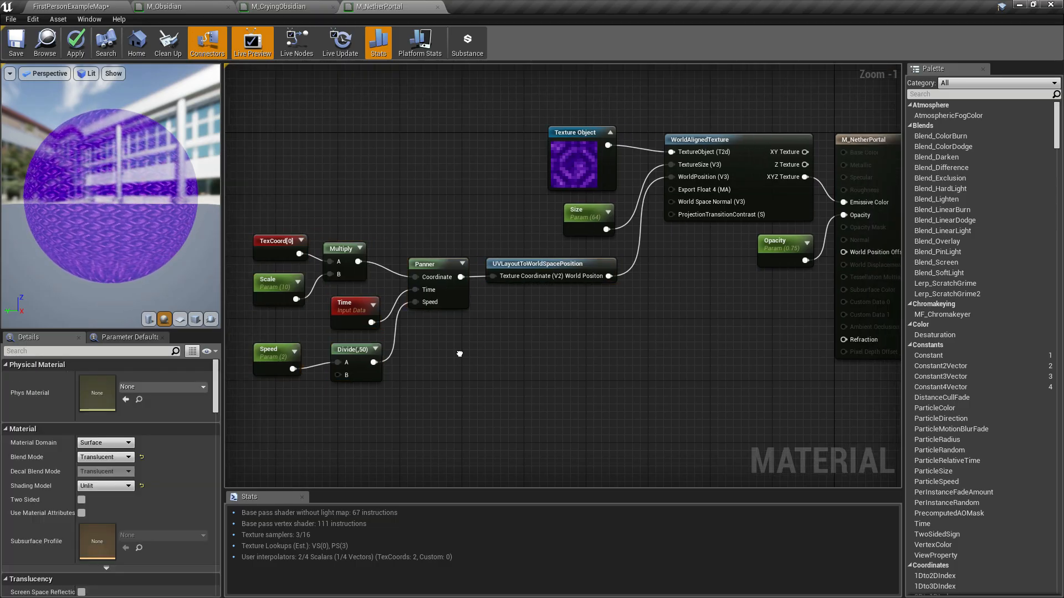
- Delete the TexCoord and Multiply nodes that feed the Panner's Coordinate input
{"action": "right_click_drag", "start_coordinate": [490, 328], "coordinate": [488, 373]}
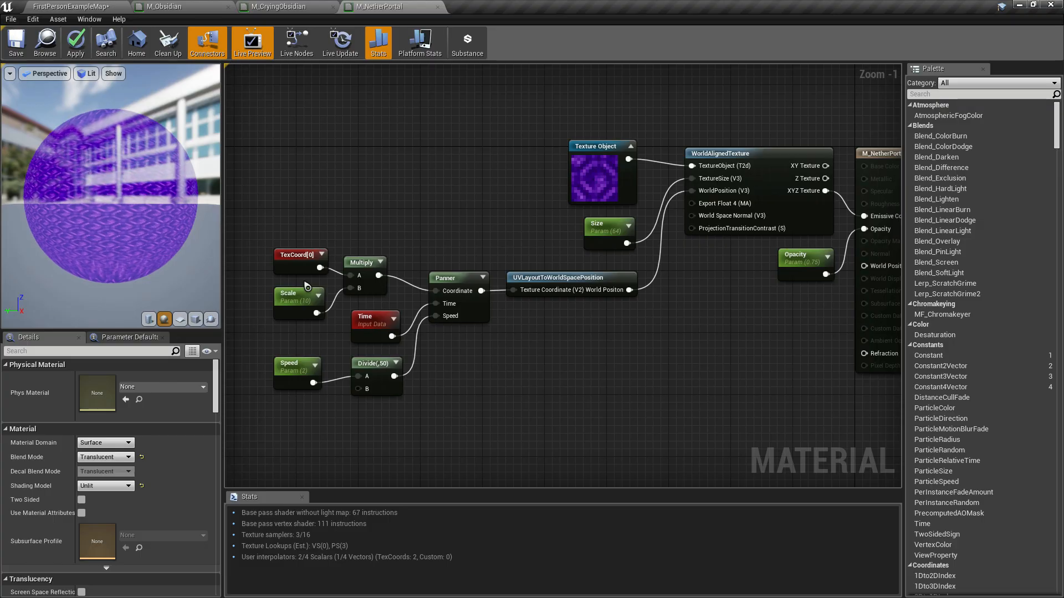
{"action": "right_click_drag", "start_coordinate": [329, 437], "coordinate": [353, 443]}
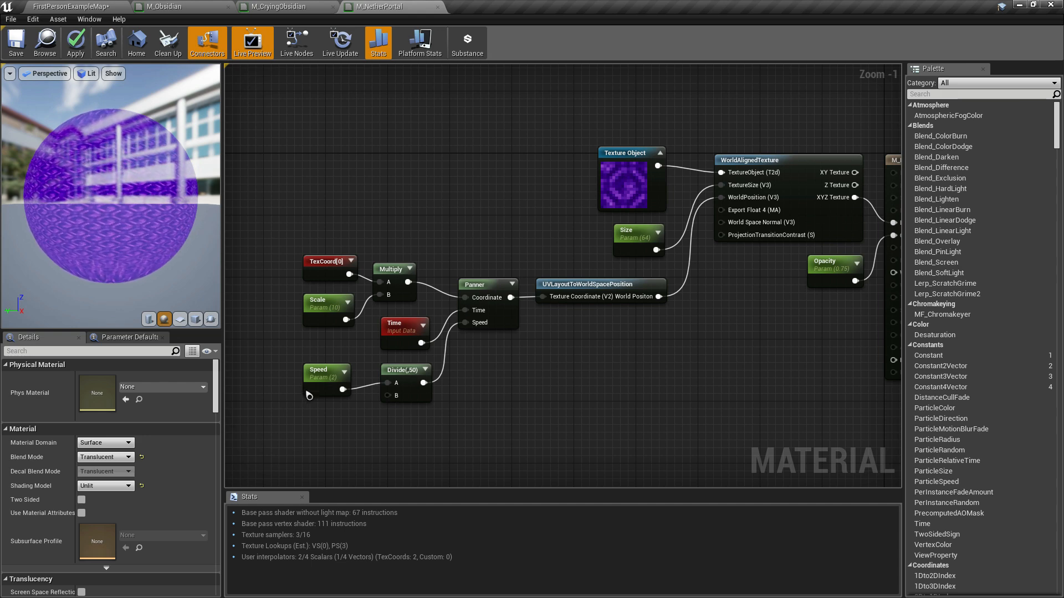
{"action": "left_click", "coordinate": [325, 262]}
{"action": "key", "text": "Delete"}
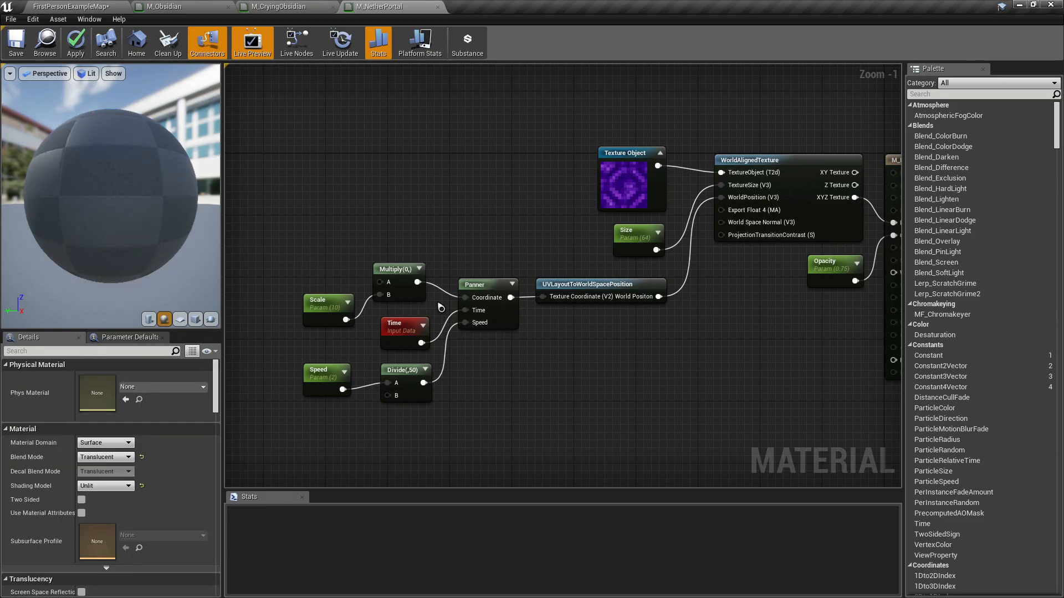
{"action": "left_click", "coordinate": [399, 270]}
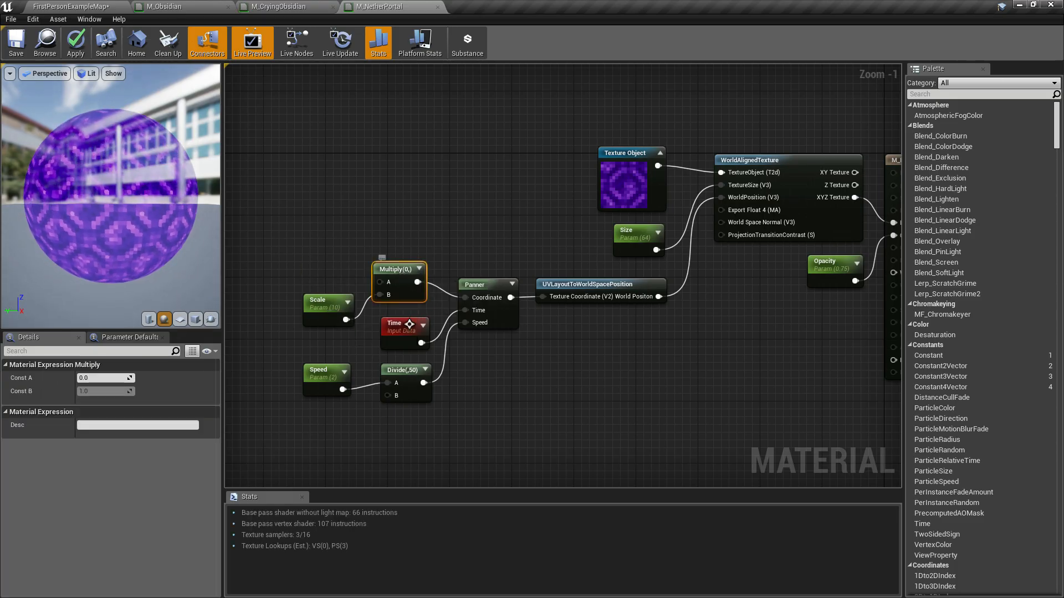
{"action": "key", "text": "Delete"}
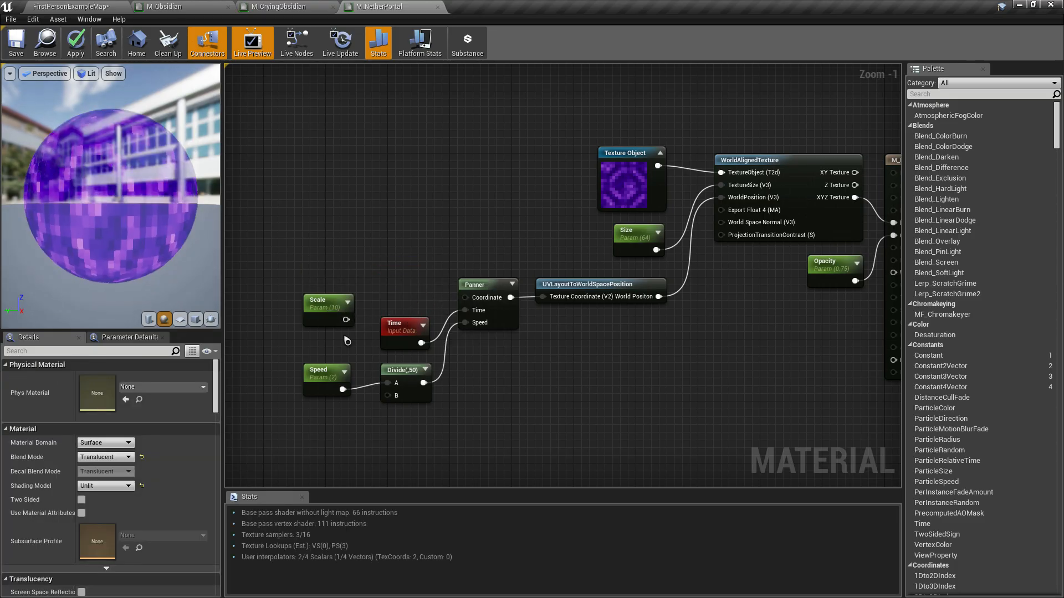
- Place the Scale parameter just above the Time node and connect it directly to the Panner's Coordinate input
{"action": "left_click_drag", "start_coordinate": [331, 315], "coordinate": [399, 277]}
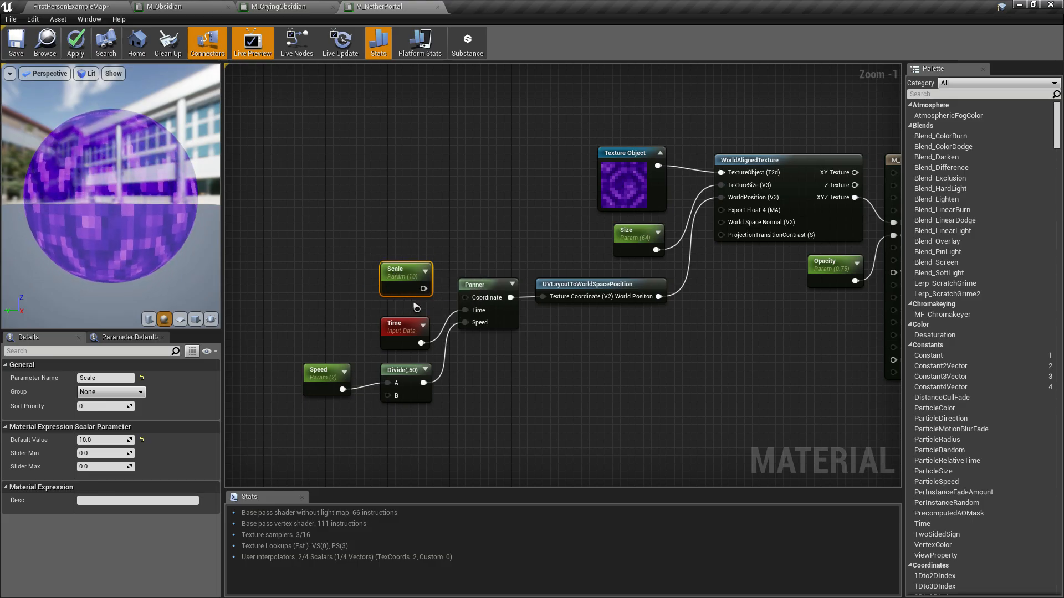
{"action": "scroll", "coordinate": [416, 307], "scroll_direction": "up", "scroll_amount": 1}
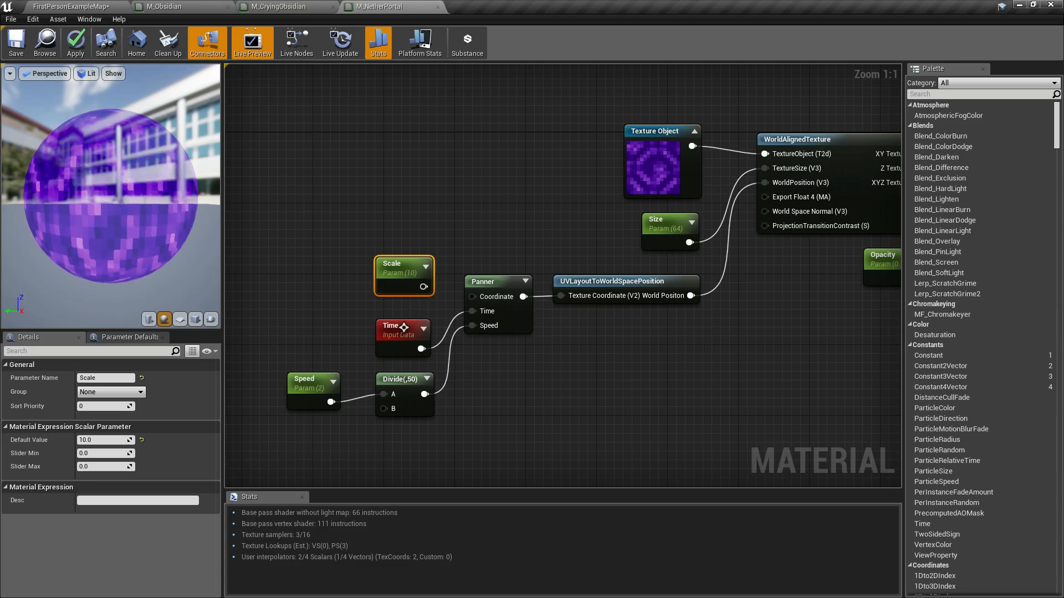
{"action": "left_click_drag", "start_coordinate": [423, 287], "coordinate": [477, 304]}
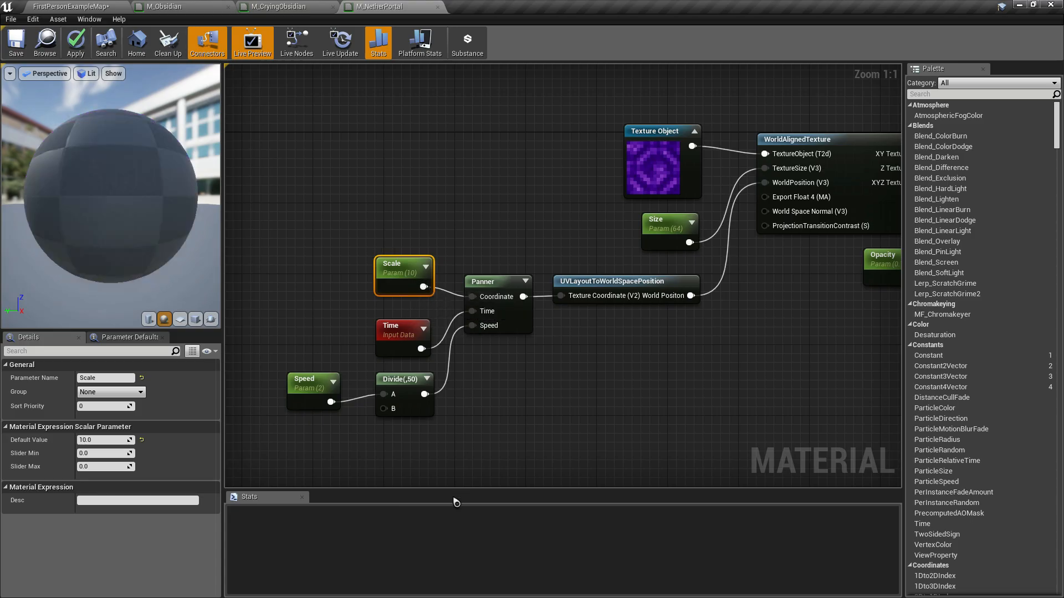
{"action": "right_click_drag", "start_coordinate": [446, 429], "coordinate": [478, 415]}
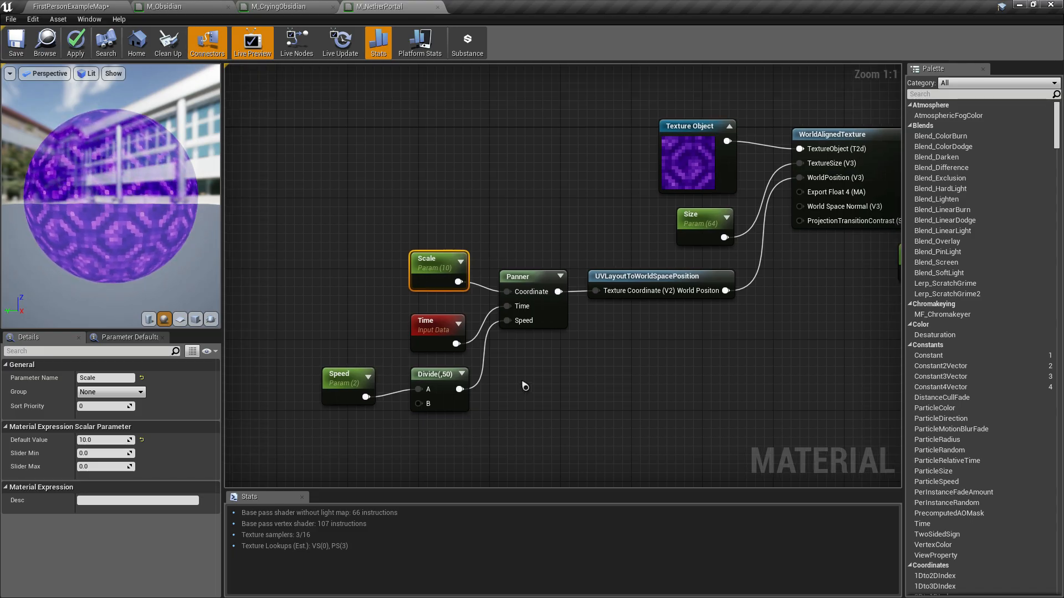
- Tighten the spacing of the Time, Divide and Speed nodes beneath the Scale parameter
{"action": "left_click_drag", "start_coordinate": [432, 339], "coordinate": [432, 330]}
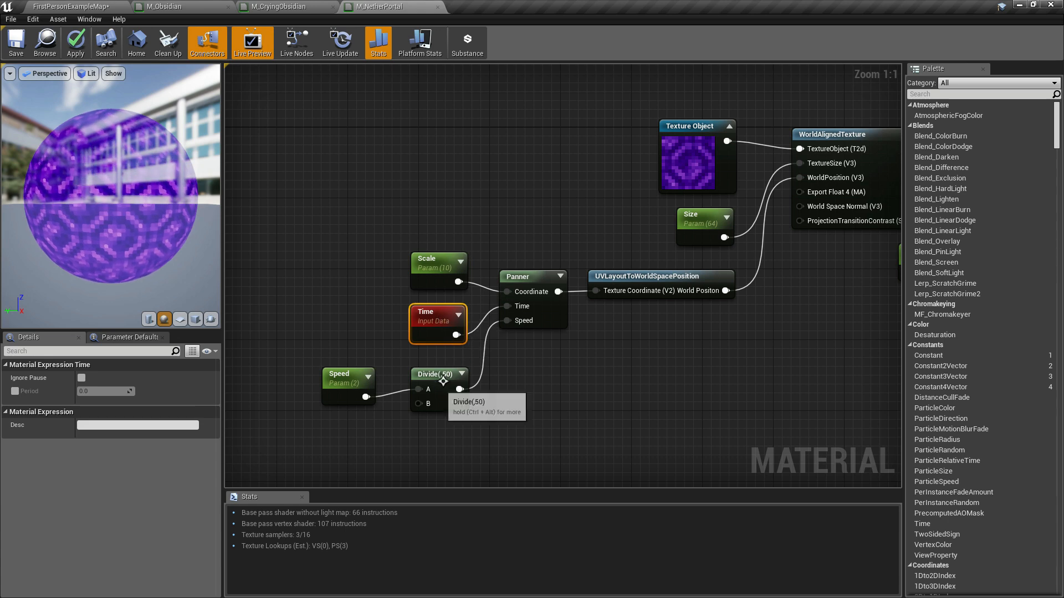
{"action": "left_click_drag", "start_coordinate": [446, 384], "coordinate": [447, 376]}
{"action": "left_click_drag", "start_coordinate": [348, 376], "coordinate": [364, 368]}
{"action": "left_click", "coordinate": [517, 384]}
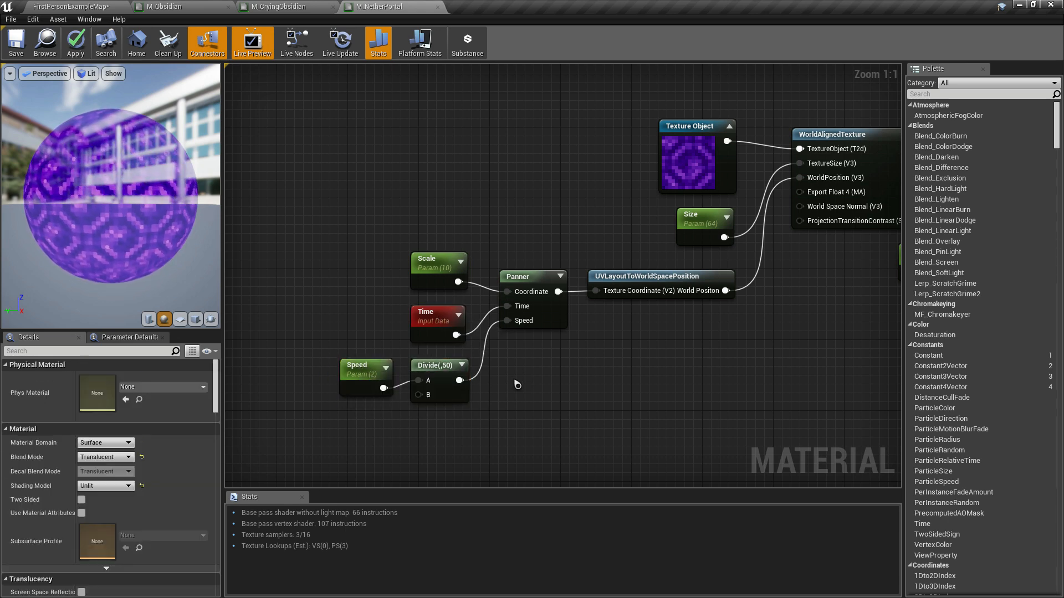
- Set the Scale parameter's default value to 1
{"action": "left_click", "coordinate": [435, 265]}
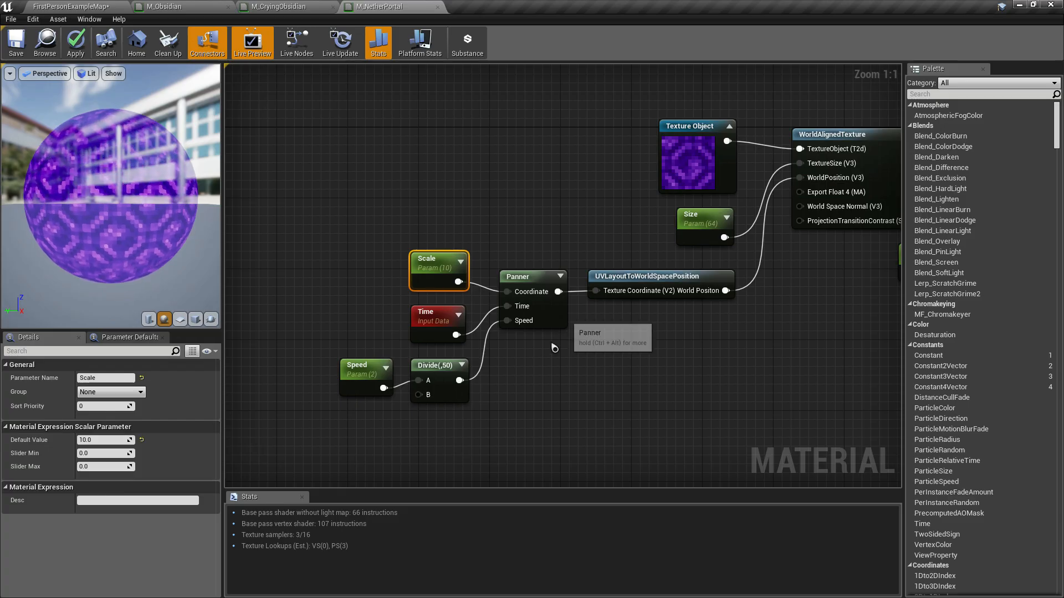
{"action": "left_click", "coordinate": [108, 439]}
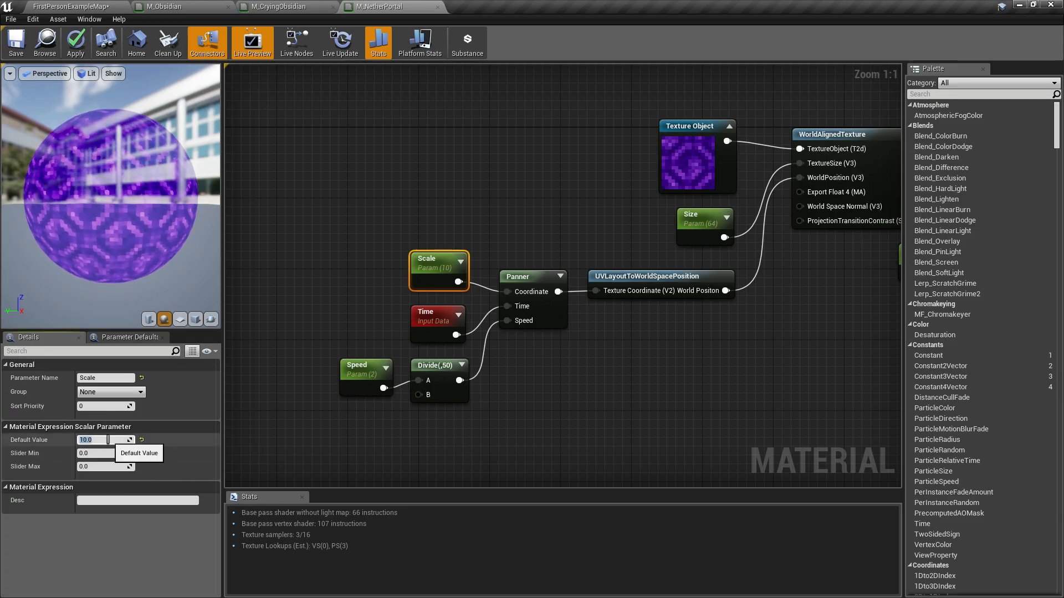
{"action": "left_click", "coordinate": [569, 415]}
- Move the Scale, Time, Speed and Divide nodes together slightly up and closer to the Panner
{"action": "right_click_drag", "start_coordinate": [568, 416], "coordinate": [565, 399]}
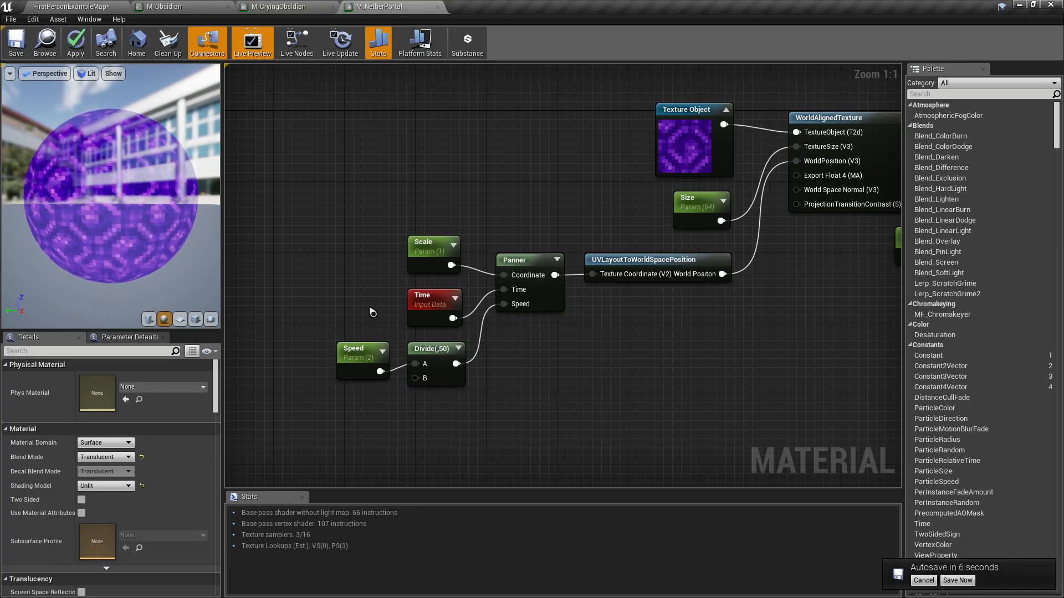
{"action": "right_click_drag", "start_coordinate": [372, 312], "coordinate": [254, 271]}
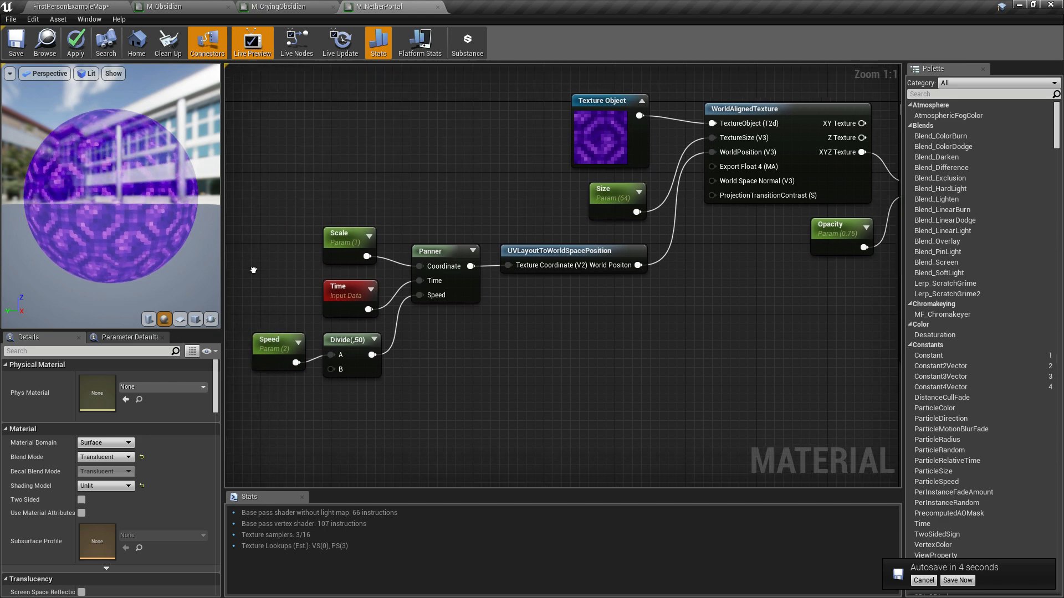
{"action": "left_click_drag", "start_coordinate": [256, 219], "coordinate": [369, 442]}
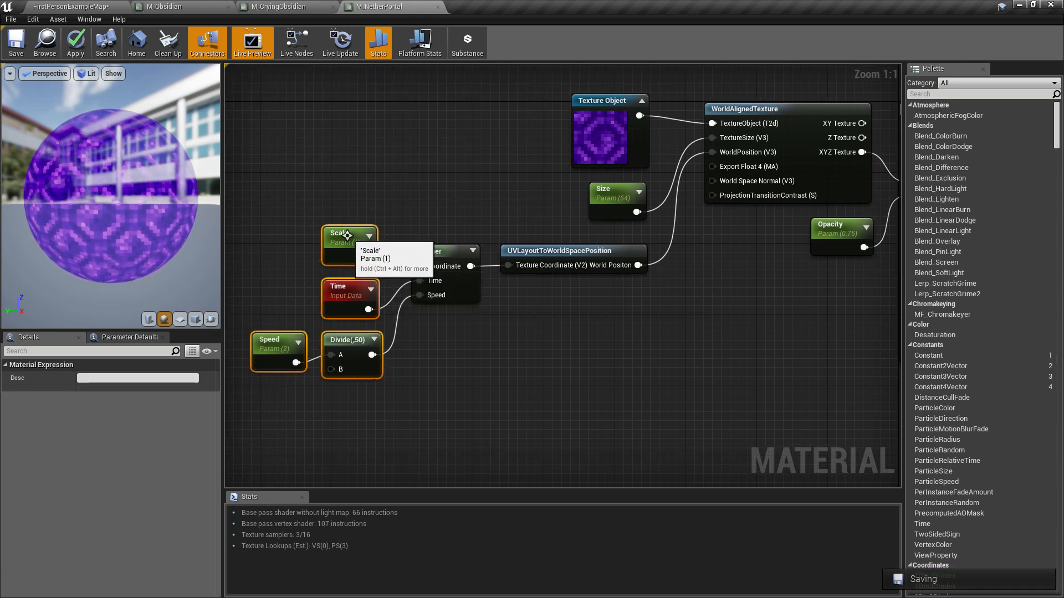
{"action": "left_click_drag", "start_coordinate": [347, 236], "coordinate": [361, 213]}
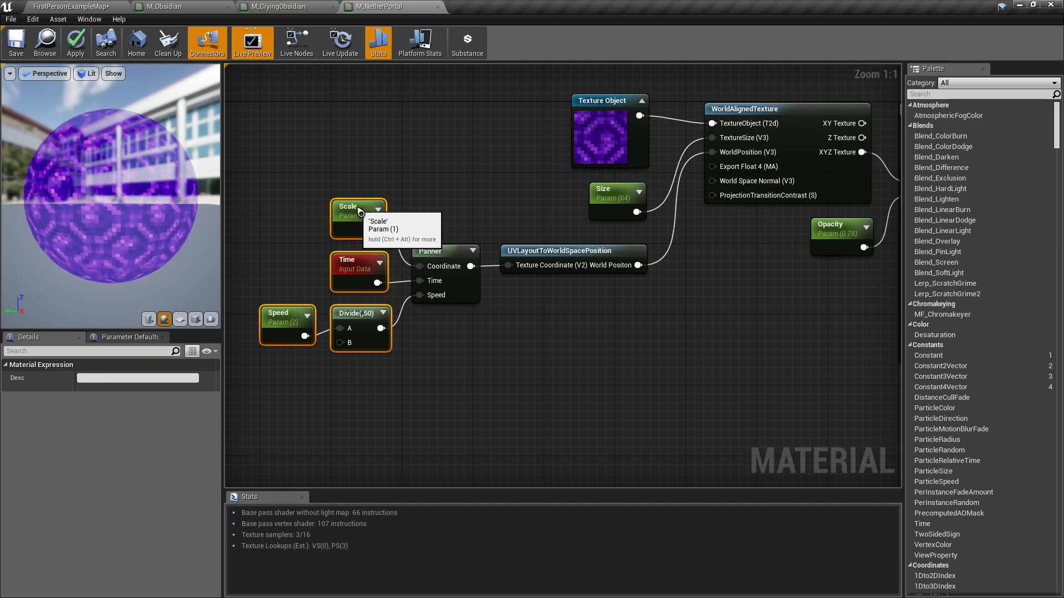
{"action": "scroll", "coordinate": [498, 310], "scroll_direction": "down", "scroll_amount": 1}
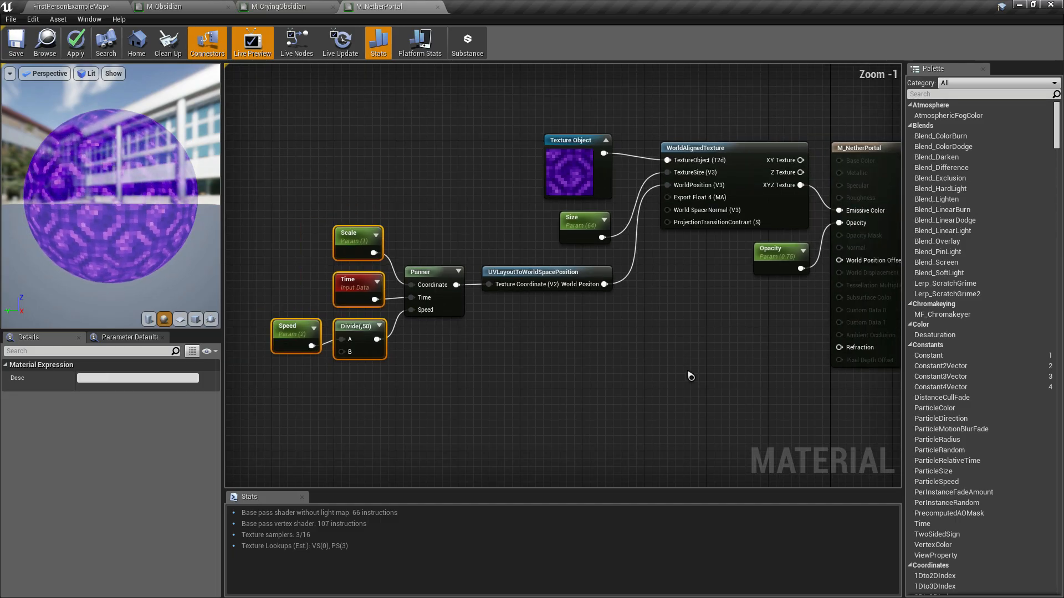
{"action": "right_click_drag", "start_coordinate": [691, 376], "coordinate": [674, 360]}
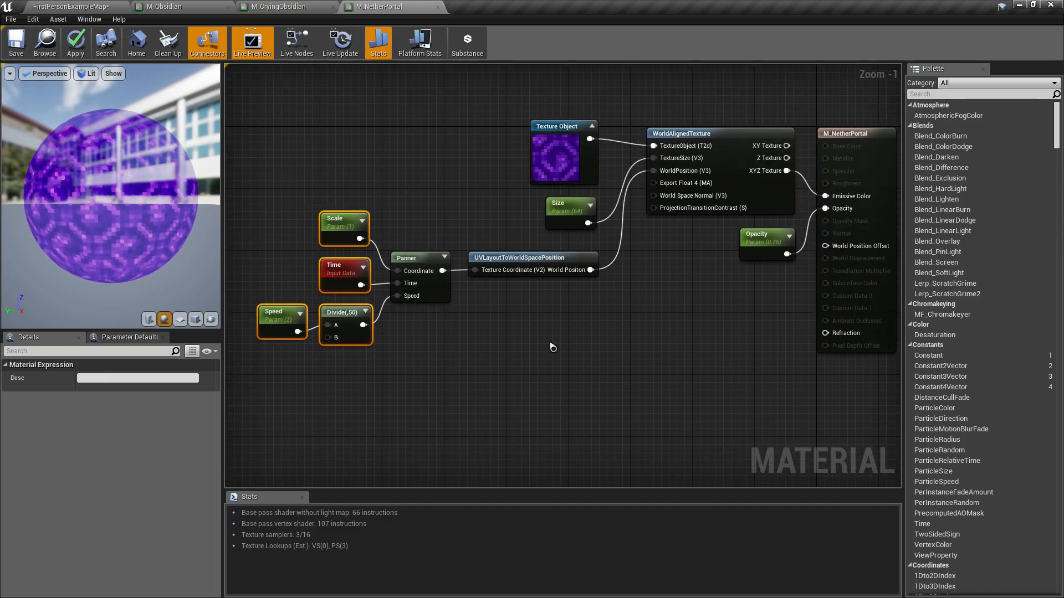
{"action": "left_click", "coordinate": [591, 389]}
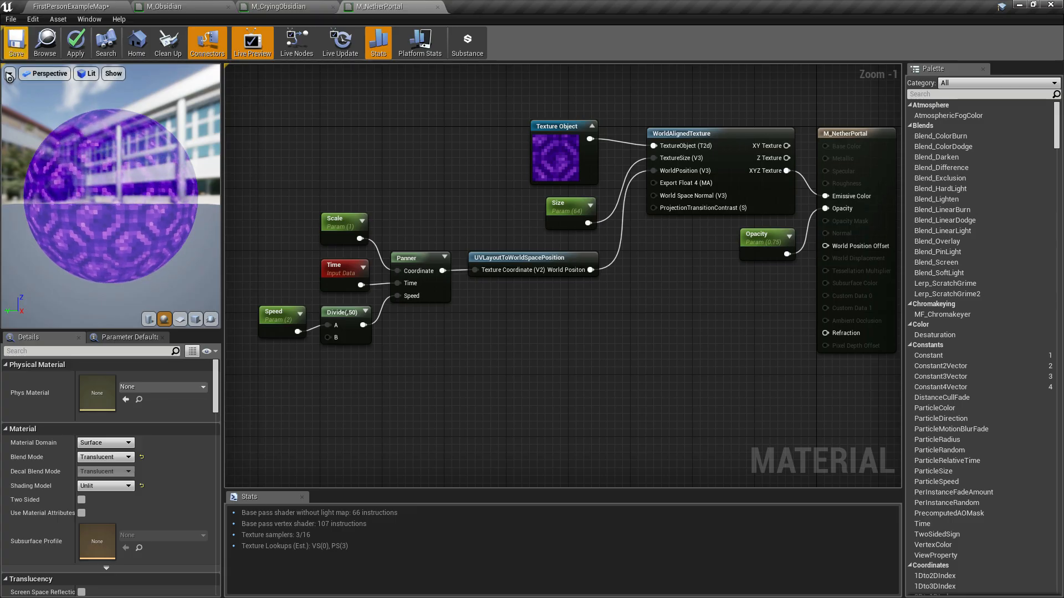
- Rotate the material preview to check the panning texture on the sphere, and save M_NetherPortal
{"action": "left_click_drag", "start_coordinate": [85, 220], "coordinate": [14, 223]}
{"action": "left_click_drag", "start_coordinate": [115, 97], "coordinate": [102, 107]}
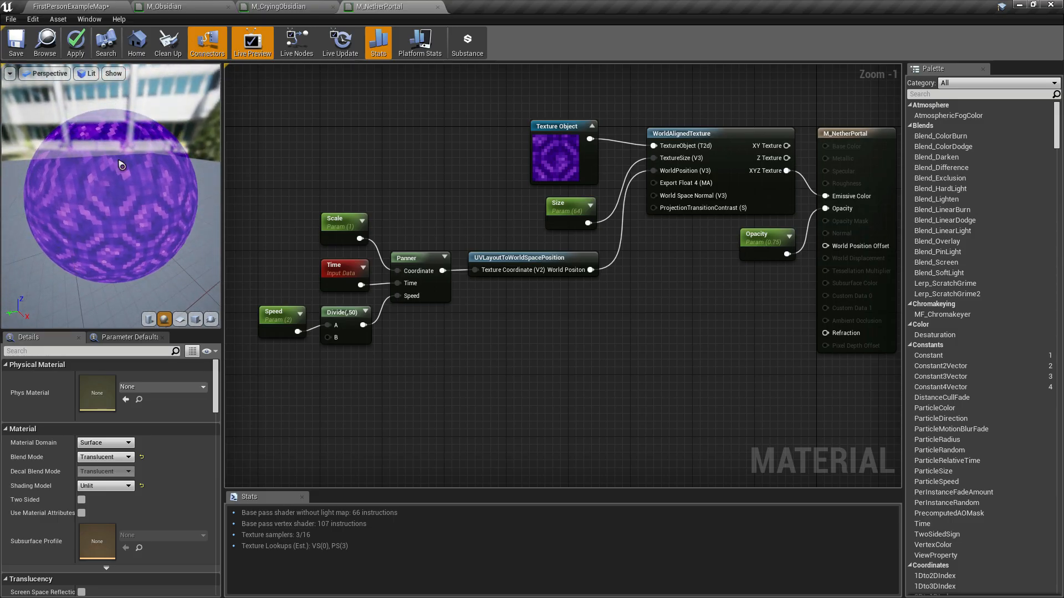
{"action": "right_click_drag", "start_coordinate": [656, 331], "coordinate": [643, 329]}
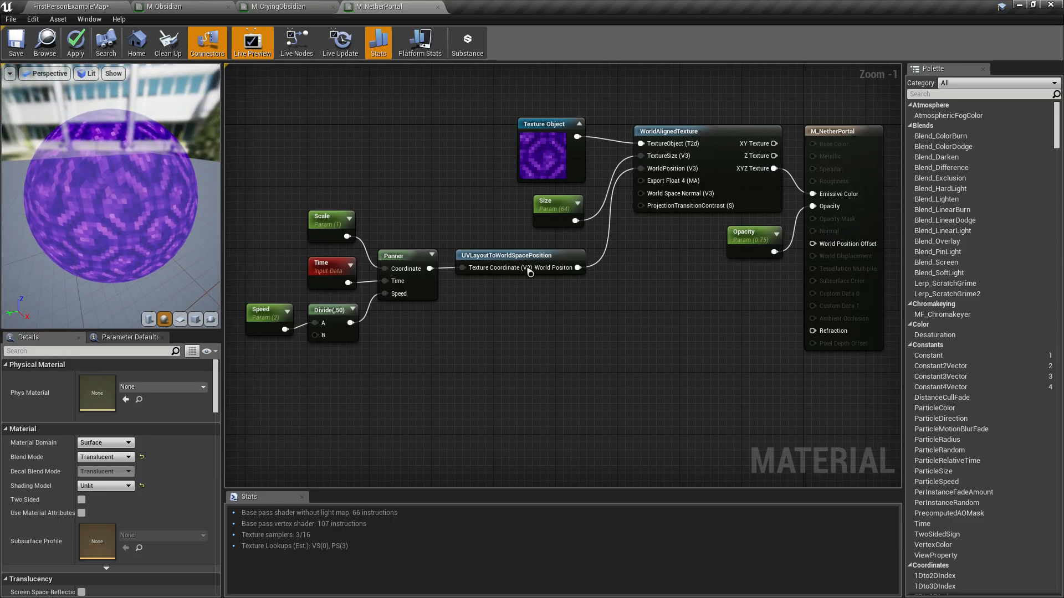
{"action": "left_click", "coordinate": [19, 54]}
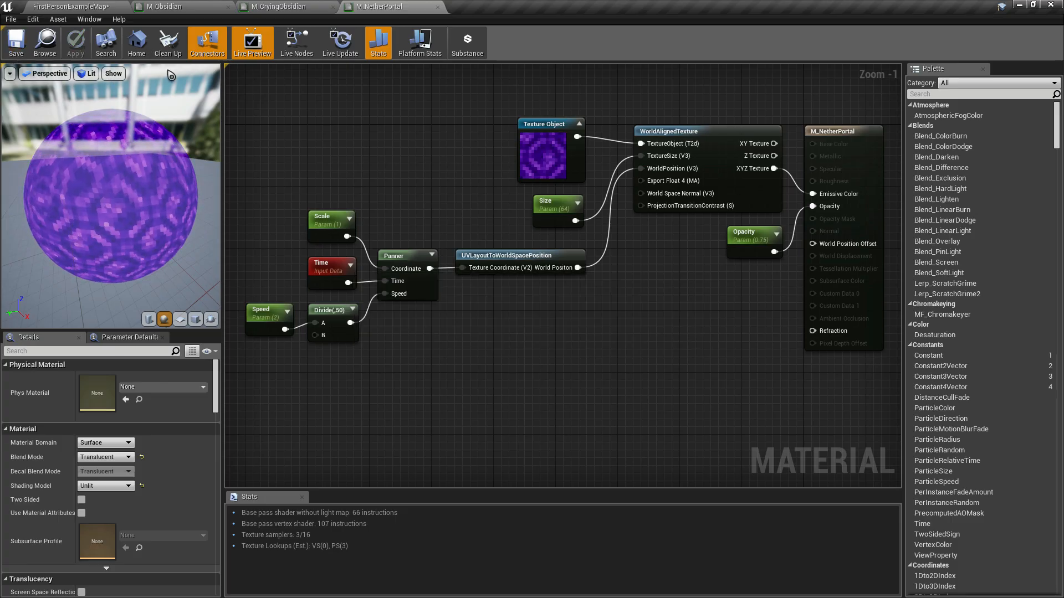
- Switch to FirstPersonExampleMap and examine the M_NetherPortal cube from several angles beside the two obsidian cubes
{"action": "left_click", "coordinate": [70, 7]}
{"action": "right_click_drag", "start_coordinate": [340, 331], "coordinate": [425, 314]}
{"action": "key", "text": "a"}
{"action": "key", "text": "d"}
{"action": "key", "text": "a"}
{"action": "key", "text": "d"}
{"action": "key", "text": "a"}
{"action": "key", "text": "d"}
{"action": "key", "text": "a"}
{"action": "key", "text": "d"}
{"action": "key", "text": "a"}
{"action": "key", "text": "d"}
{"action": "key", "text": "d"}
{"action": "key", "text": "a"}
{"action": "key", "text": "d"}
{"action": "key", "text": "a"}
{"action": "key", "text": "d"}
{"action": "key", "text": "a"}
{"action": "key", "text": "d"}
{"action": "key", "text": "a"}
{"action": "key", "text": "d"}
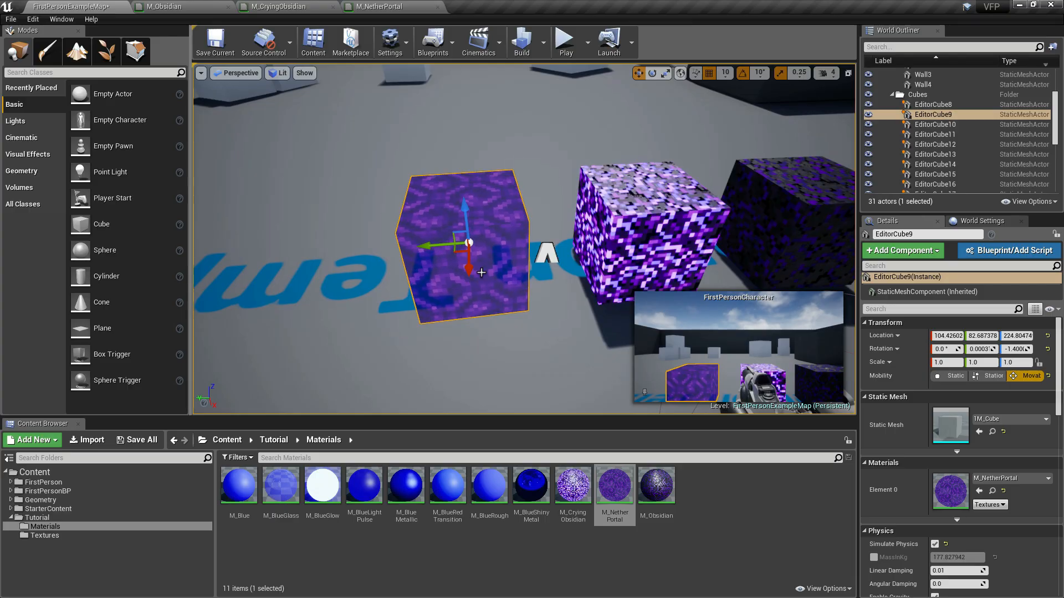
{"action": "right_click_drag", "start_coordinate": [426, 221], "coordinate": [443, 234]}
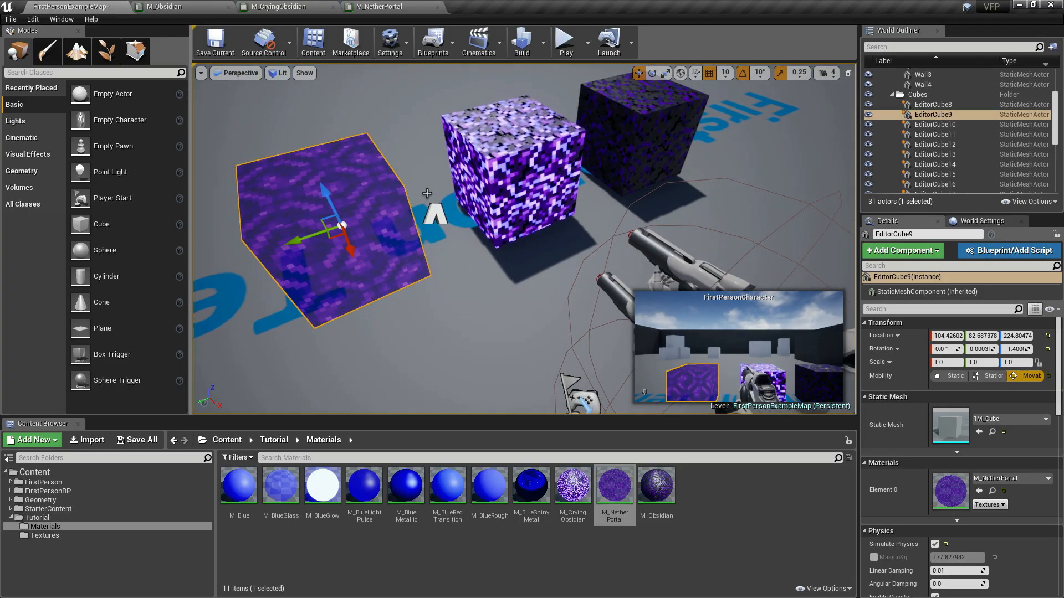
- Play the level and walk around the nether portal cube to inspect its animated texture on each face
{"action": "left_click", "coordinate": [564, 44]}
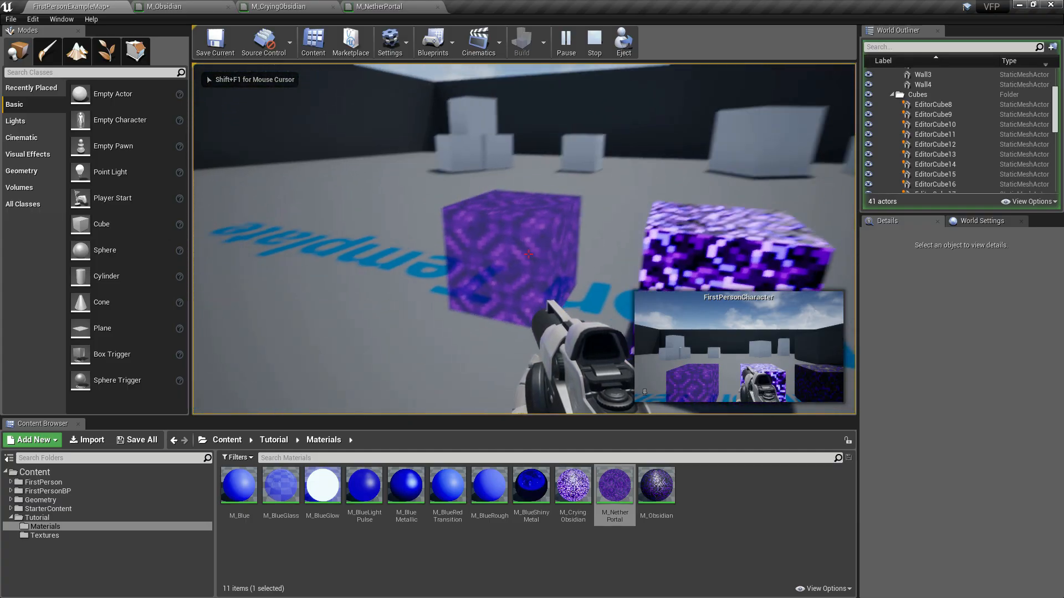
{"action": "key", "text": "w"}
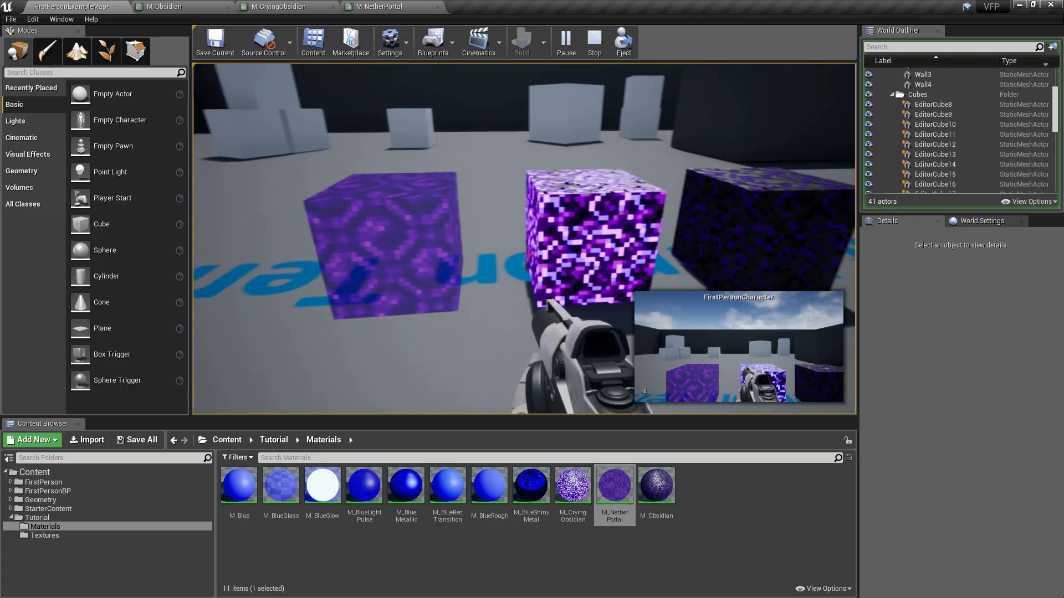
{"action": "key", "text": "d"}
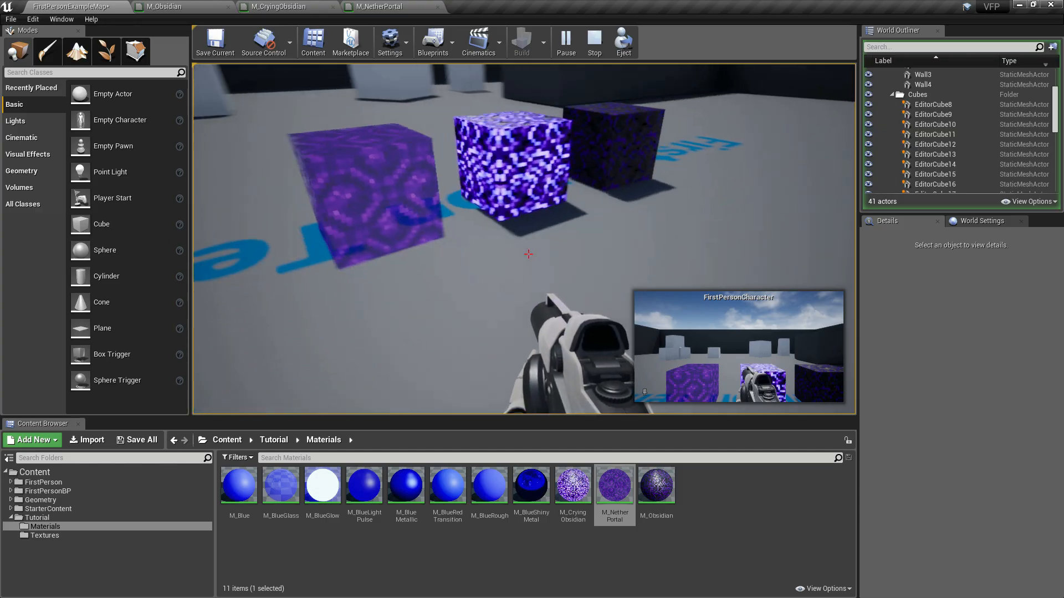
{"action": "key", "text": "w"}
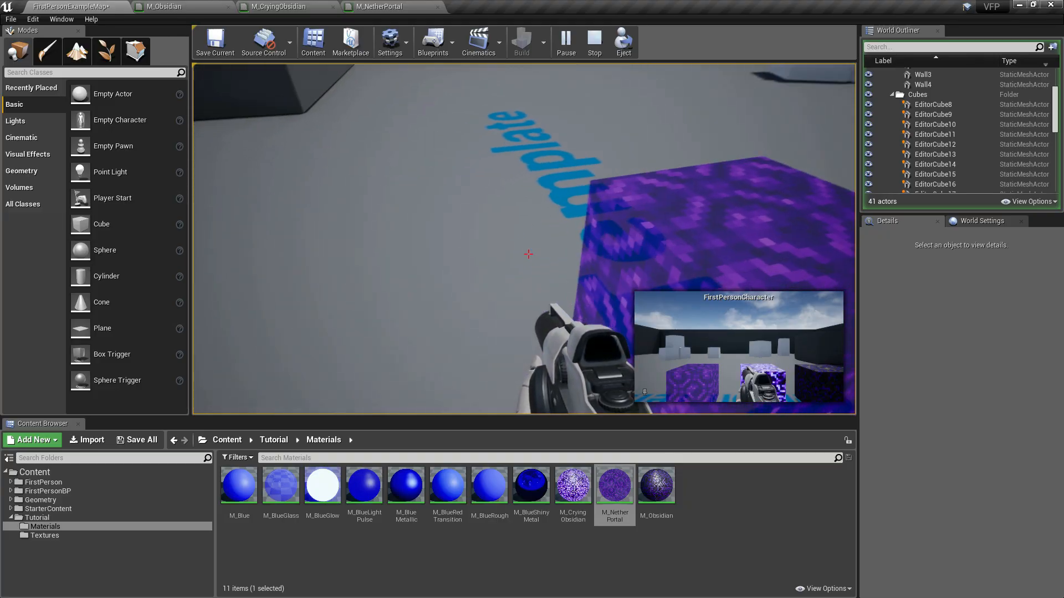
{"action": "key", "text": "a"}
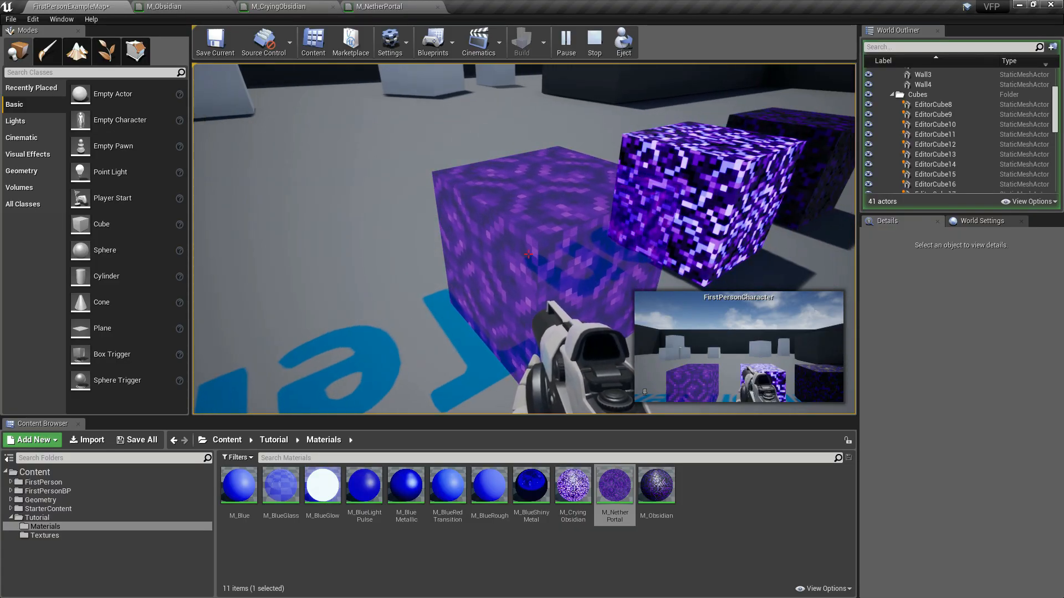
- Stop playing the level and raise the M_NetherPortal cube to a Z location of about 514.8
{"action": "key", "text": "a"}
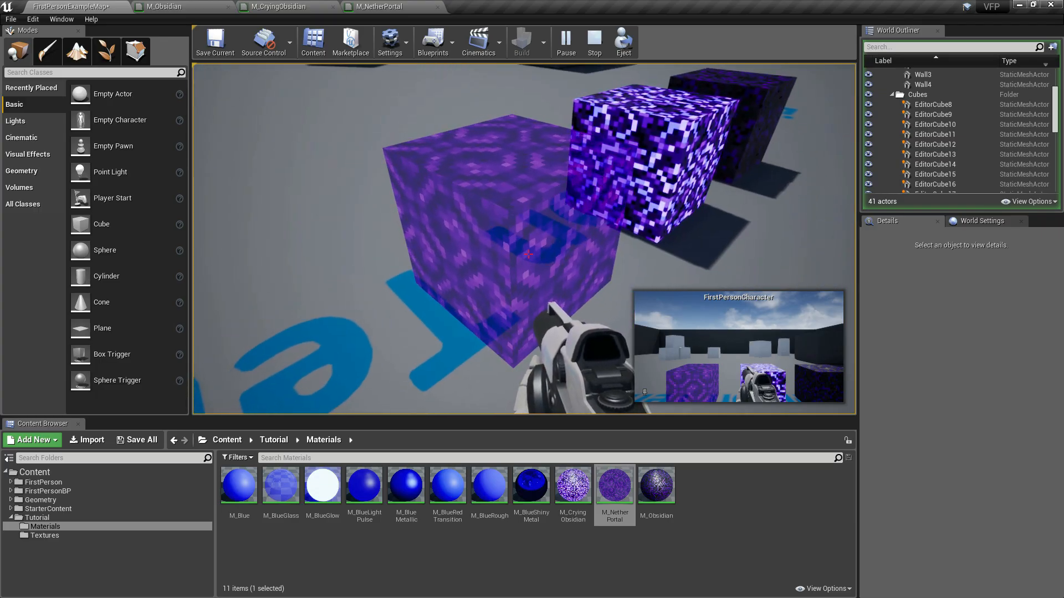
{"action": "key", "text": "Escape"}
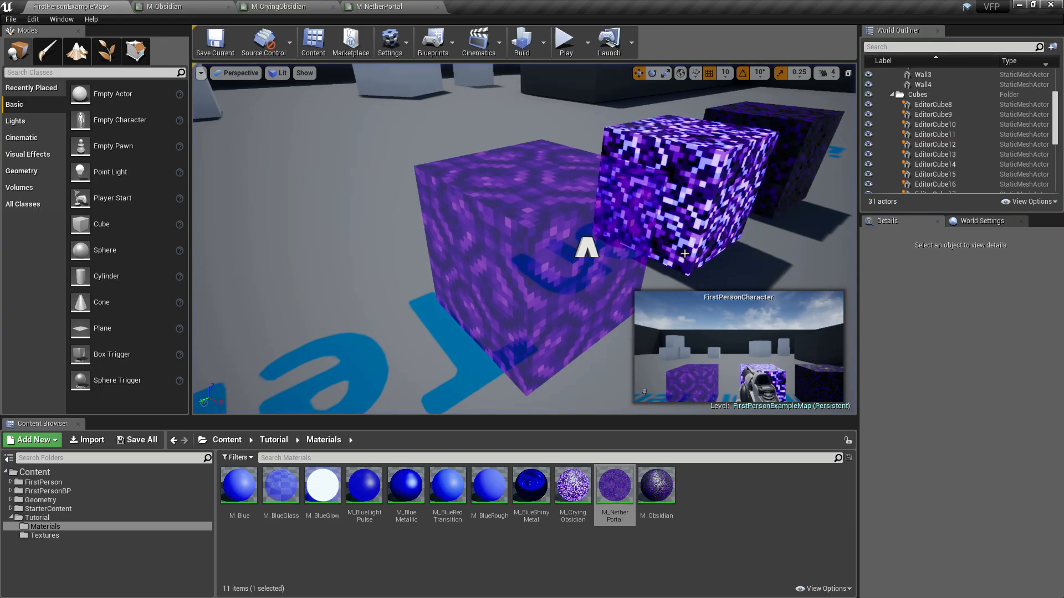
{"action": "mouse_move", "coordinate": [524, 239]}
{"action": "right_mouse_down"}
{"action": "mouse_move", "coordinate": [433, 239]}
{"action": "mouse_move", "coordinate": [516, 228]}
{"action": "right_mouse_up"}
{"action": "left_click", "coordinate": [516, 228]}
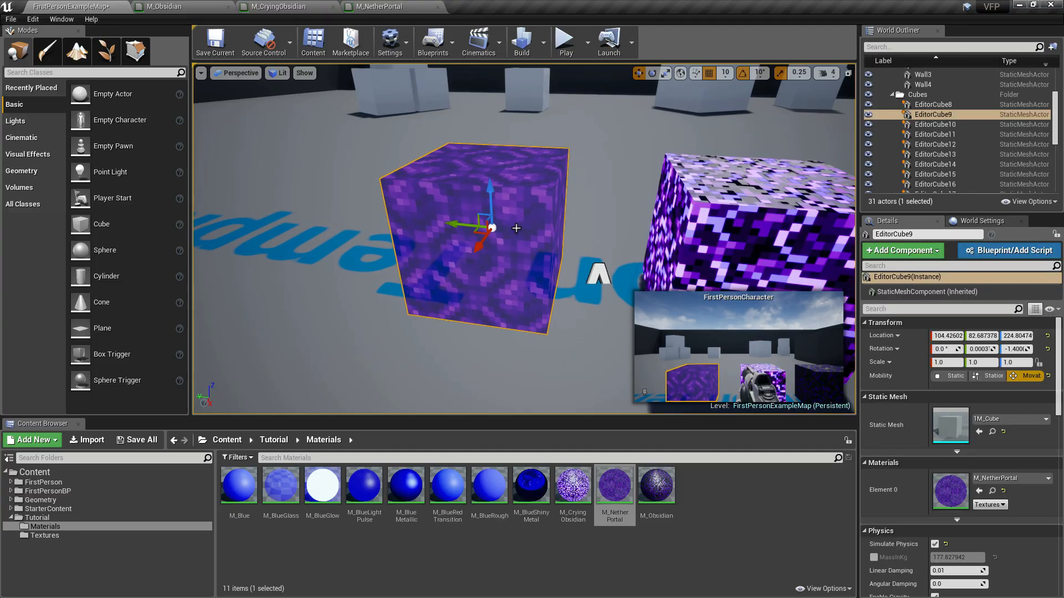
{"action": "scroll", "coordinate": [506, 232], "scroll_direction": "down", "scroll_amount": 5}
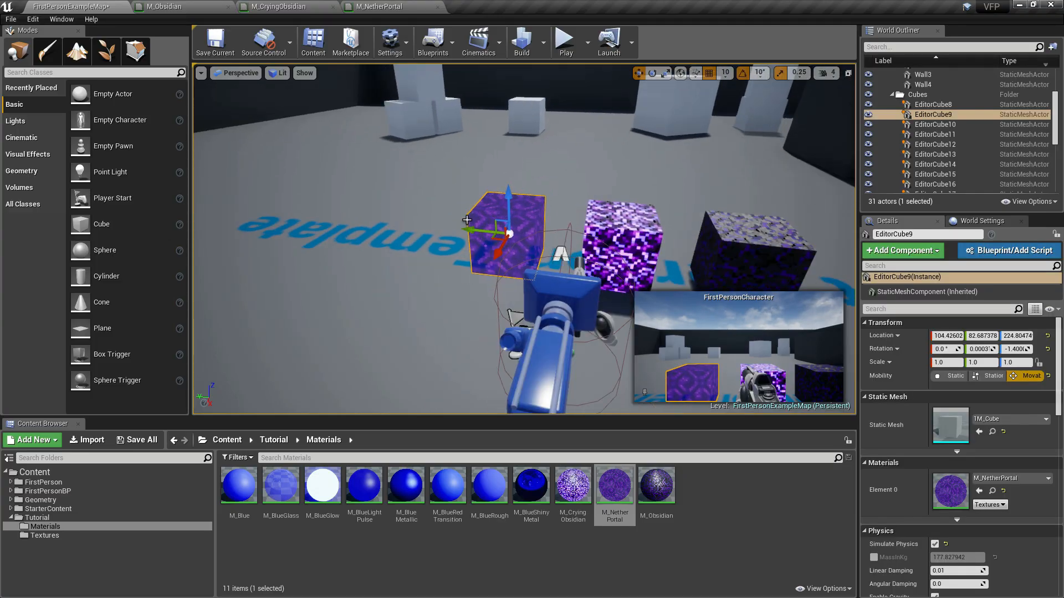
{"action": "left_click_drag", "start_coordinate": [507, 203], "coordinate": [508, 152], "text": "shift"}
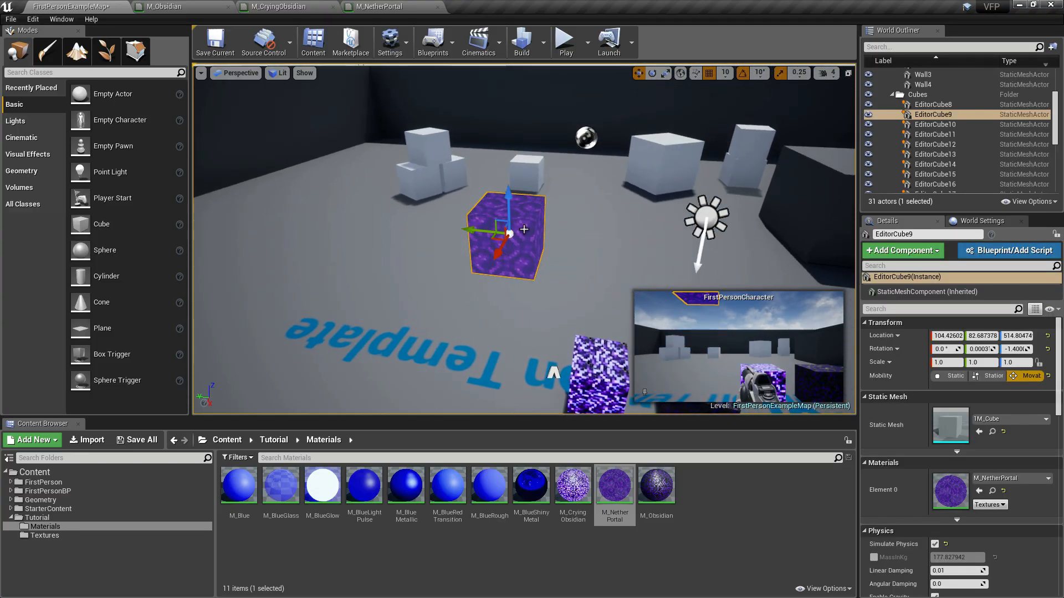
- Scale the nether portal cube into a large block, 2.5 along Y and 3.5 along Z
{"action": "left_click", "coordinate": [665, 73]}
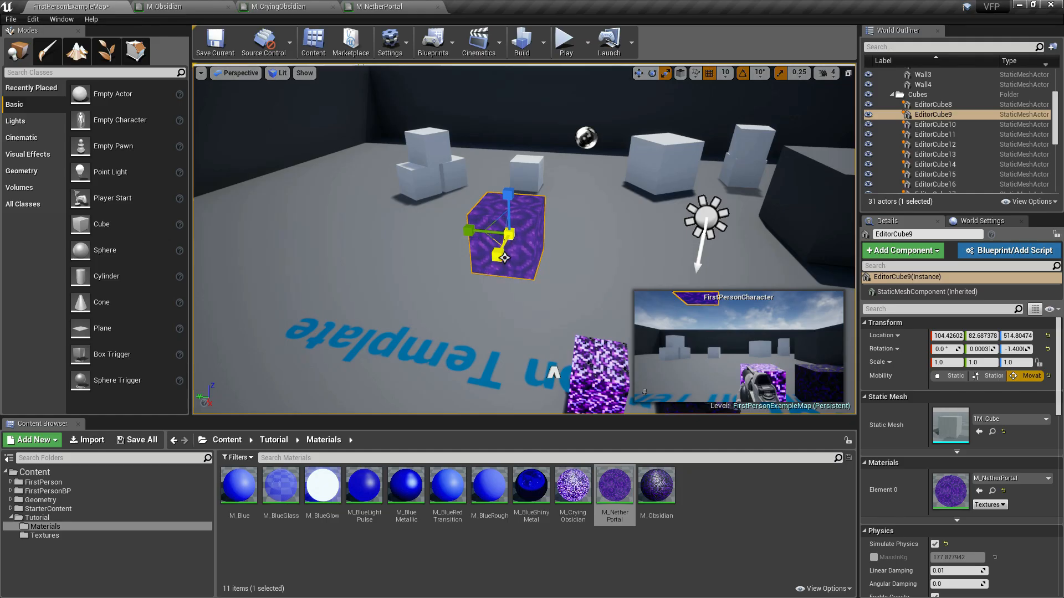
{"action": "key", "text": "a"}
{"action": "right_click_drag", "start_coordinate": [429, 283], "coordinate": [513, 299]}
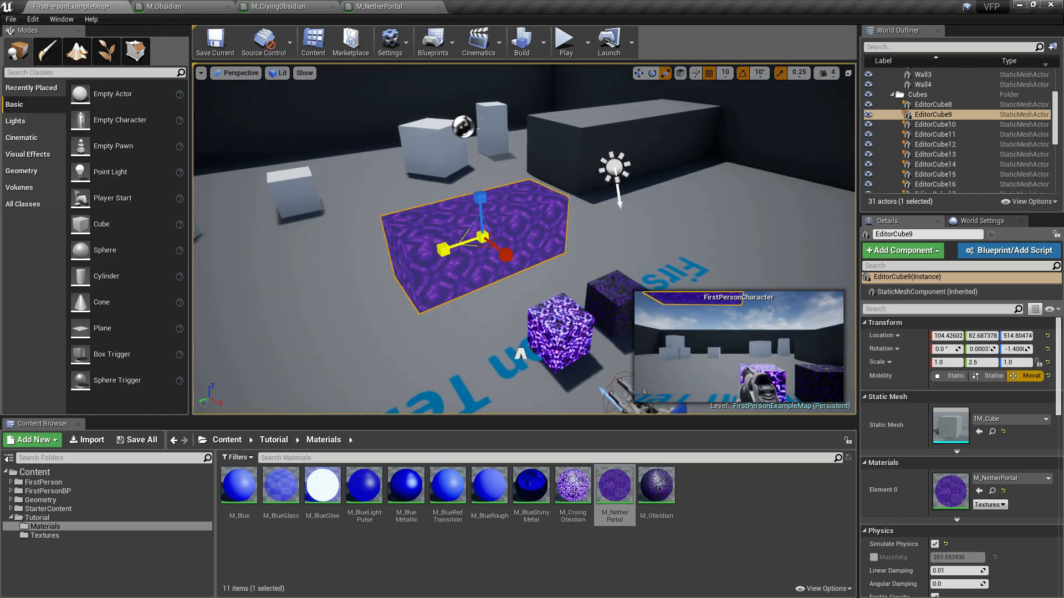
{"action": "left_click_drag", "start_coordinate": [483, 203], "coordinate": [483, 136]}
{"action": "key", "text": "d"}
{"action": "right_click_drag", "start_coordinate": [541, 400], "coordinate": [465, 347]}
- Move the enlarged portal block to a Y location of about 152.7 and lower it to Z about 344.8
{"action": "left_click", "coordinate": [639, 72]}
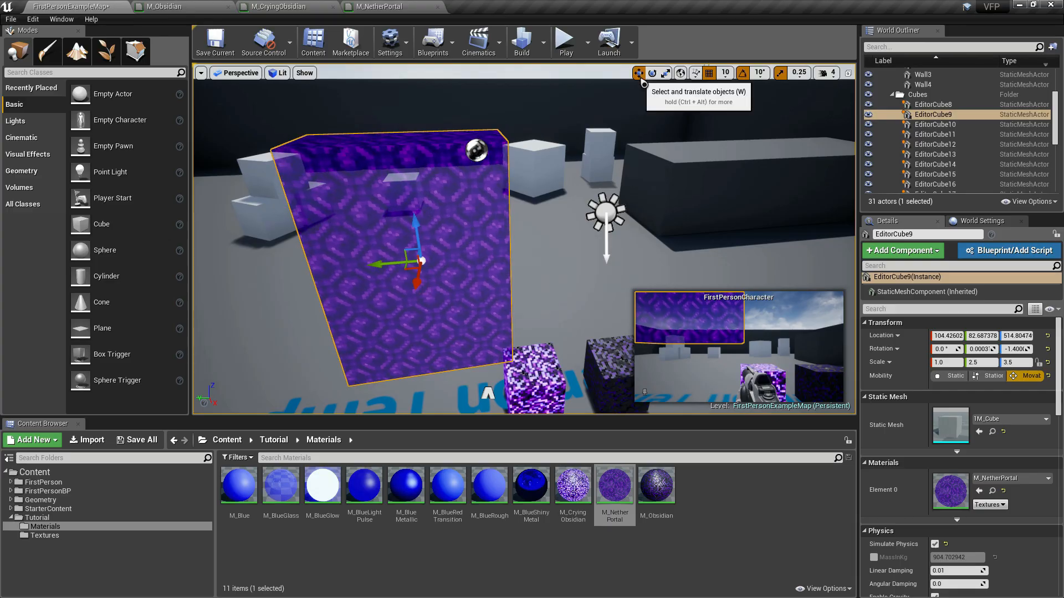
{"action": "left_click_drag", "start_coordinate": [396, 267], "coordinate": [349, 271]}
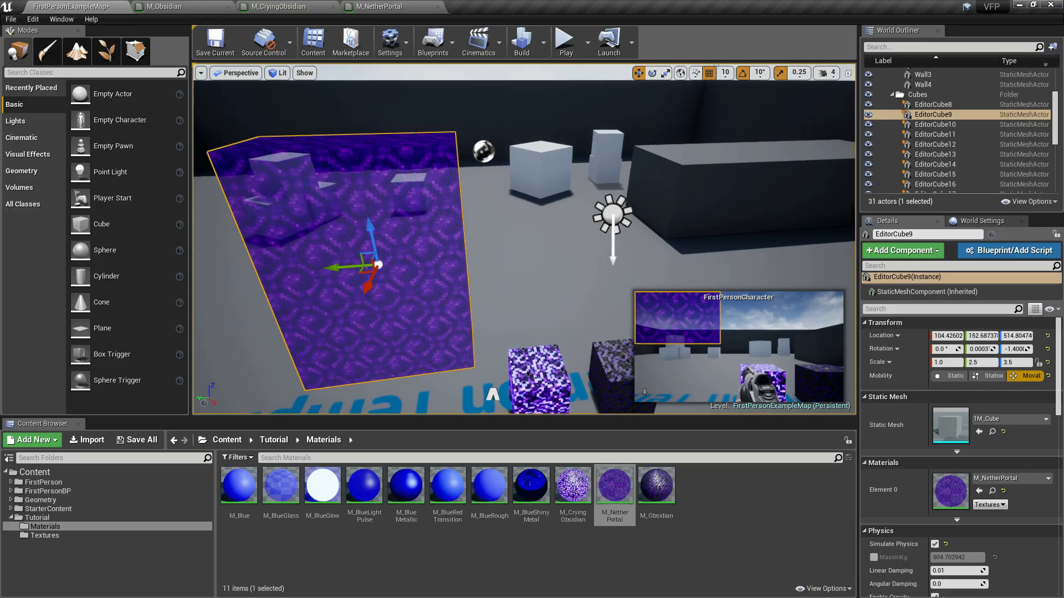
{"action": "key", "text": "s"}
{"action": "right_click_drag", "start_coordinate": [350, 271], "coordinate": [329, 255]}
{"action": "key", "text": "w"}
{"action": "right_click_drag", "start_coordinate": [411, 236], "coordinate": [417, 228]}
{"action": "key", "text": "q"}
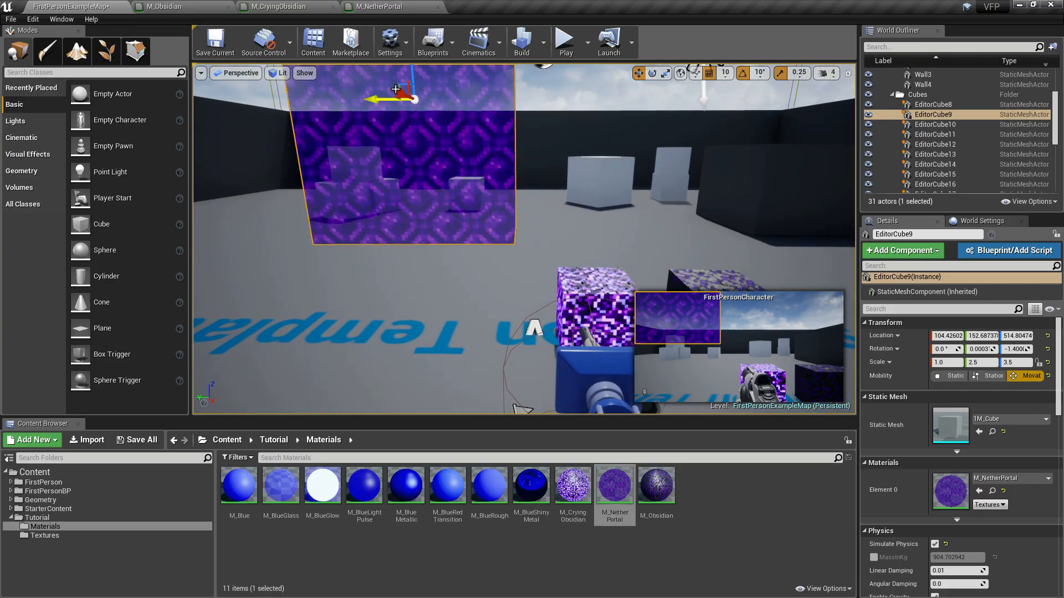
{"action": "left_click_drag", "start_coordinate": [412, 76], "coordinate": [415, 85]}
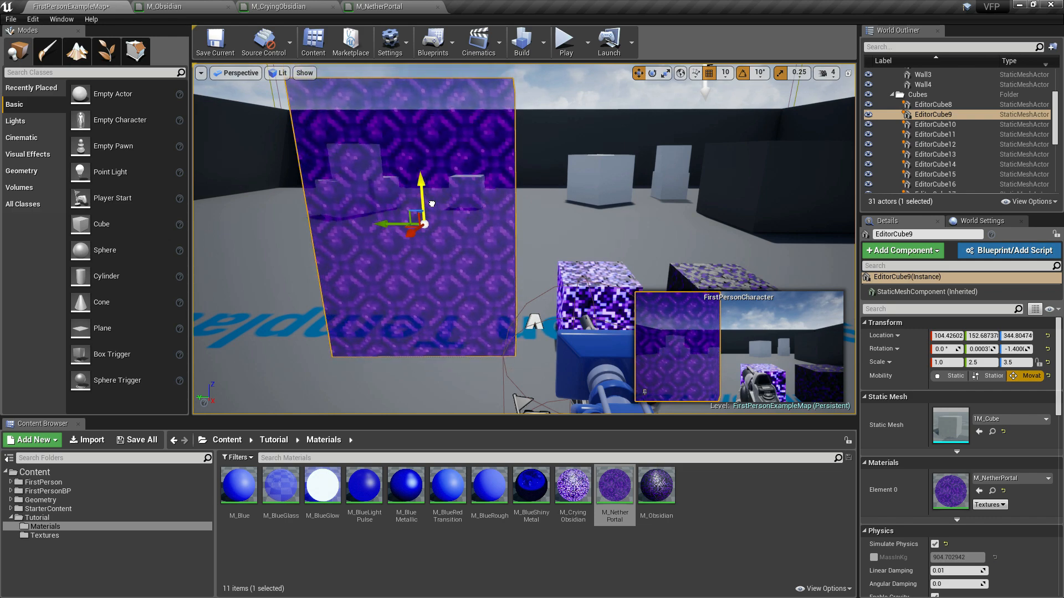
- Play the level and walk around the enlarged portal block to examine how its animated texture tiles beside the obsidian cubes
{"action": "left_click", "coordinate": [564, 40]}
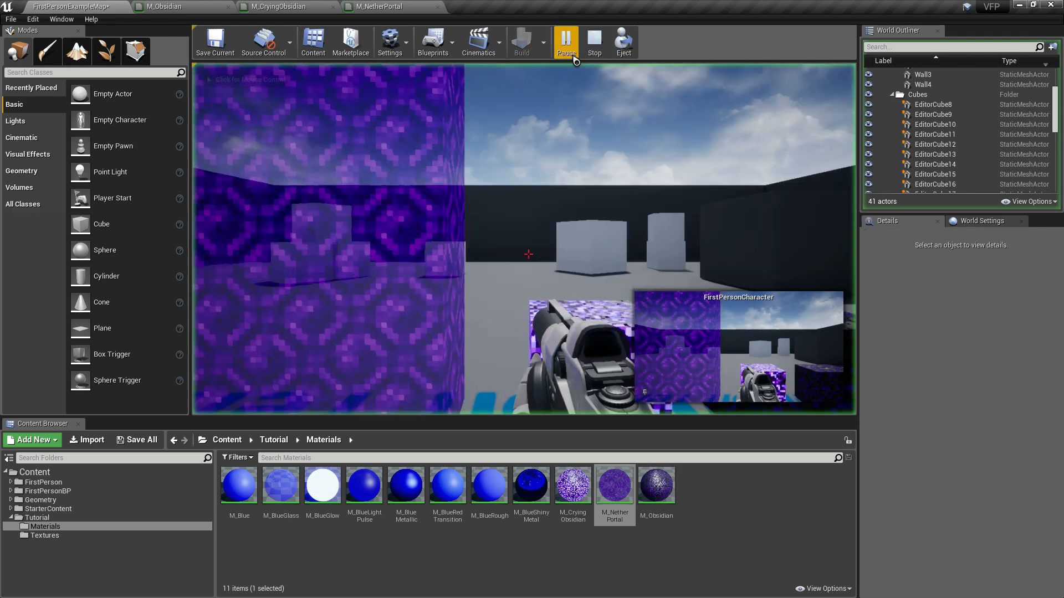
{"action": "key", "text": "a"}
{"action": "key", "text": "d"}
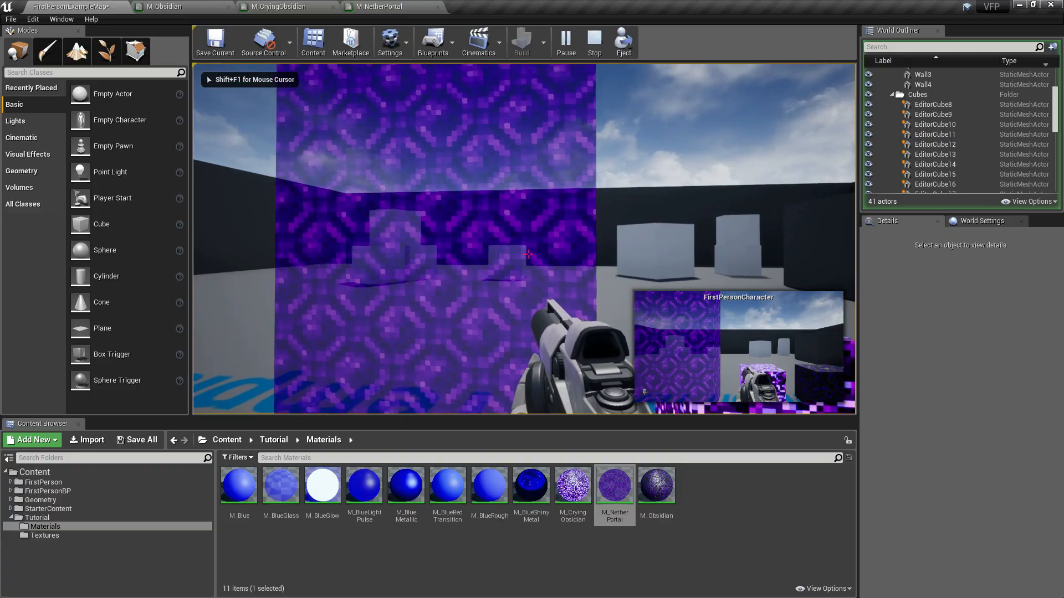
{"action": "key", "text": "a"}
{"action": "key", "text": "w"}
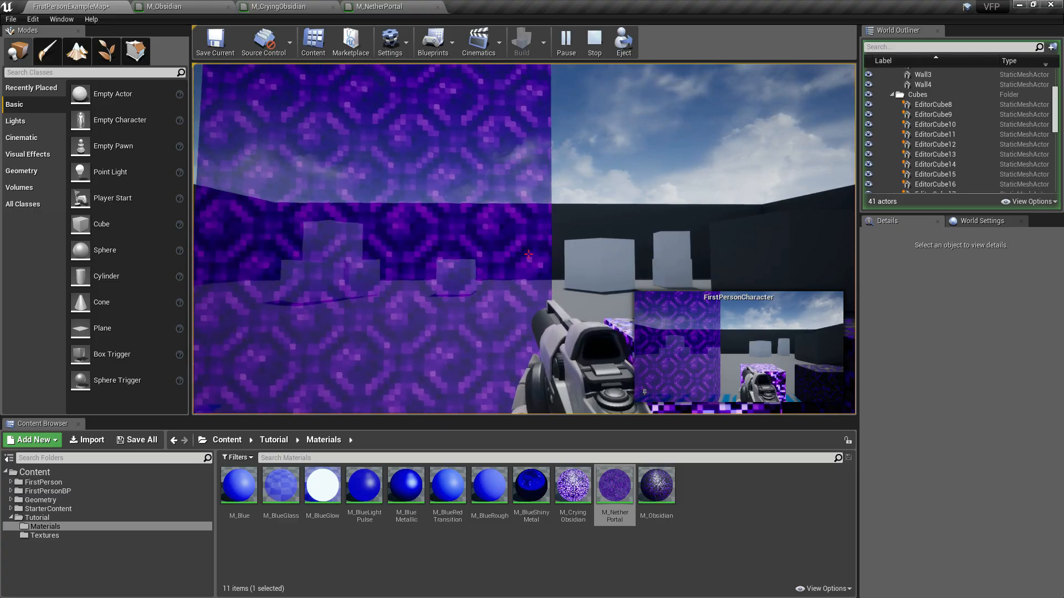
{"action": "key", "text": "s"}
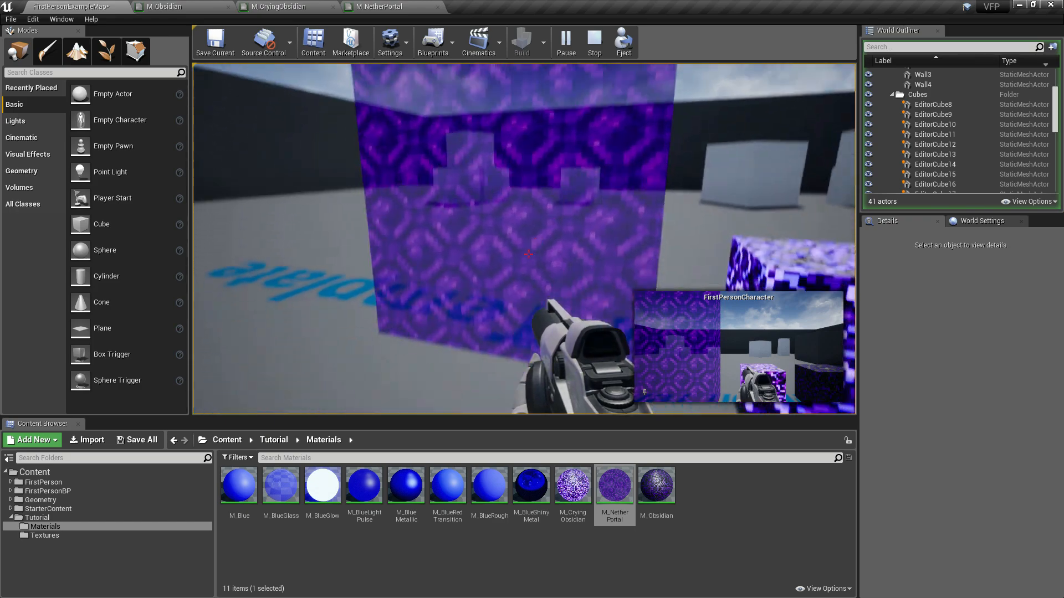
{"action": "key", "text": "w"}
{"action": "key", "text": "d"}
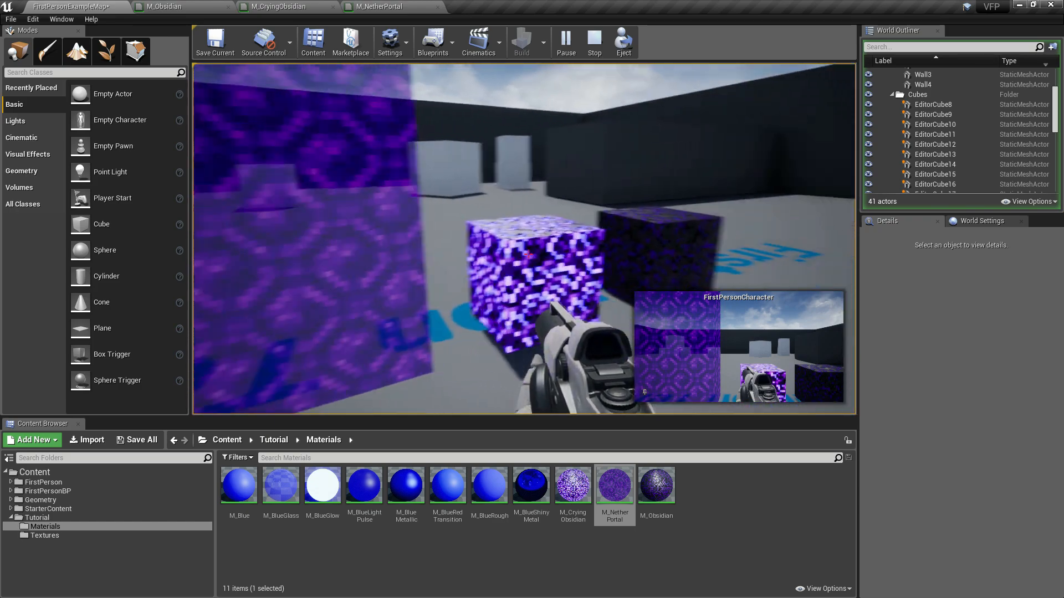
{"action": "key", "text": "s"}
{"action": "key", "text": "w"}
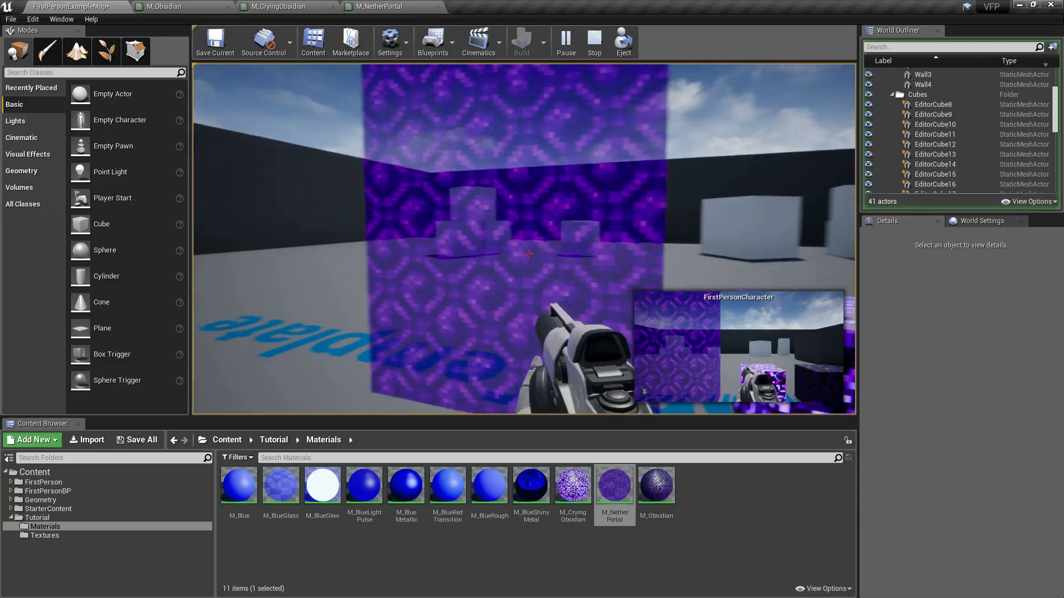